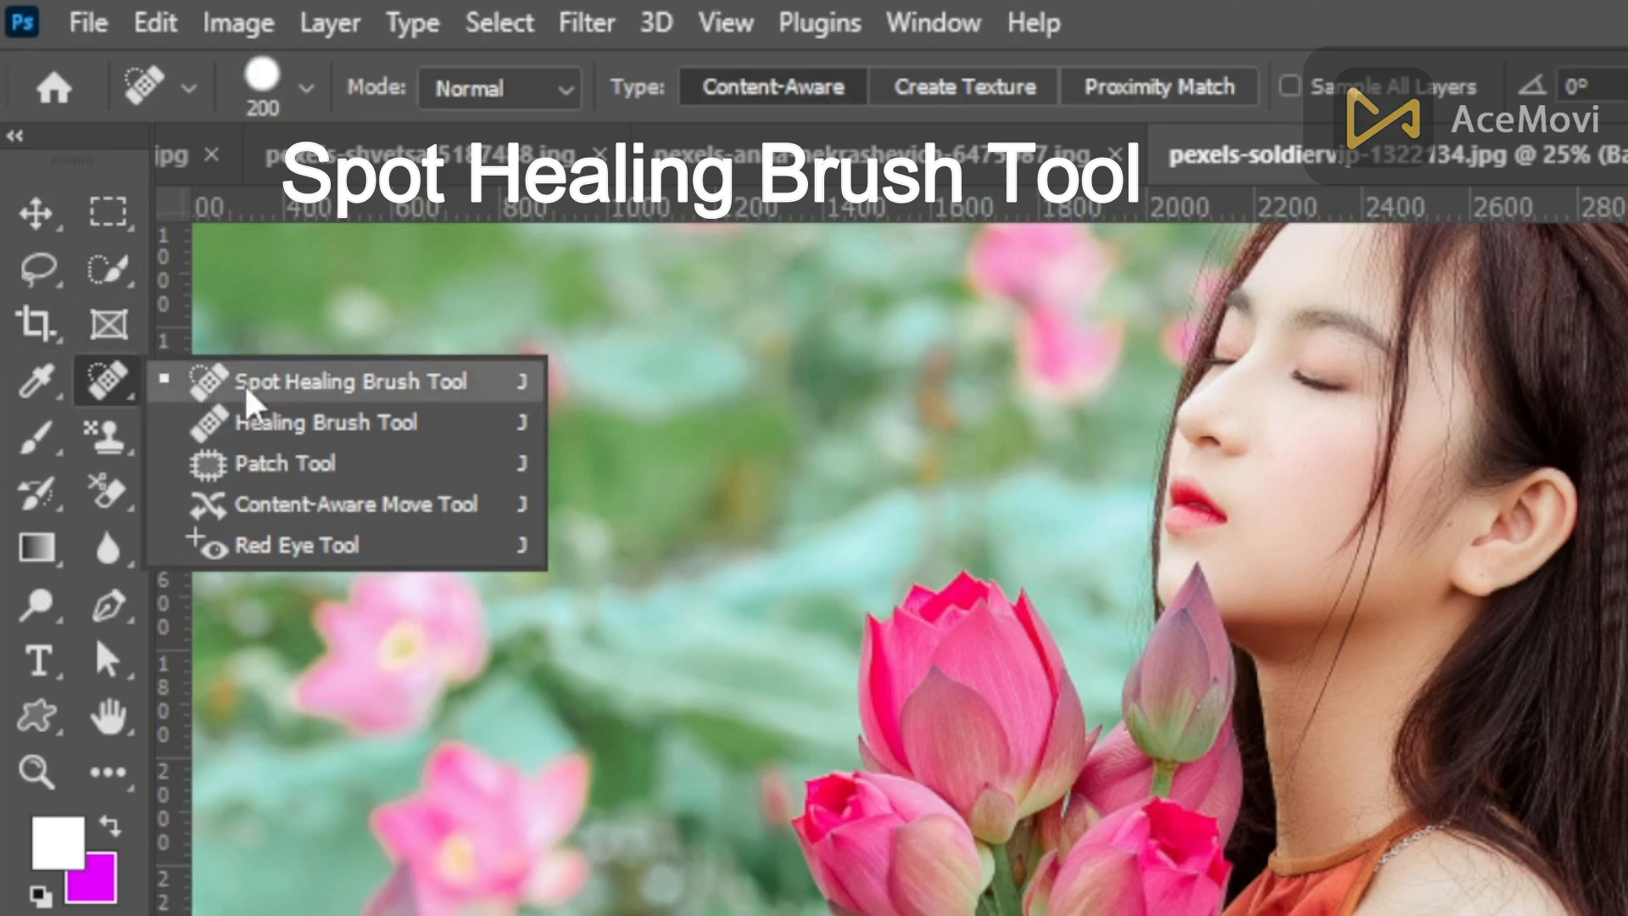
- Enlarge the Spot Healing Brush and remove the two upper pink lotus flowers beside the woman's bouquet on the Background copy layer
{"action": "left_click", "coordinate": [297, 390]}
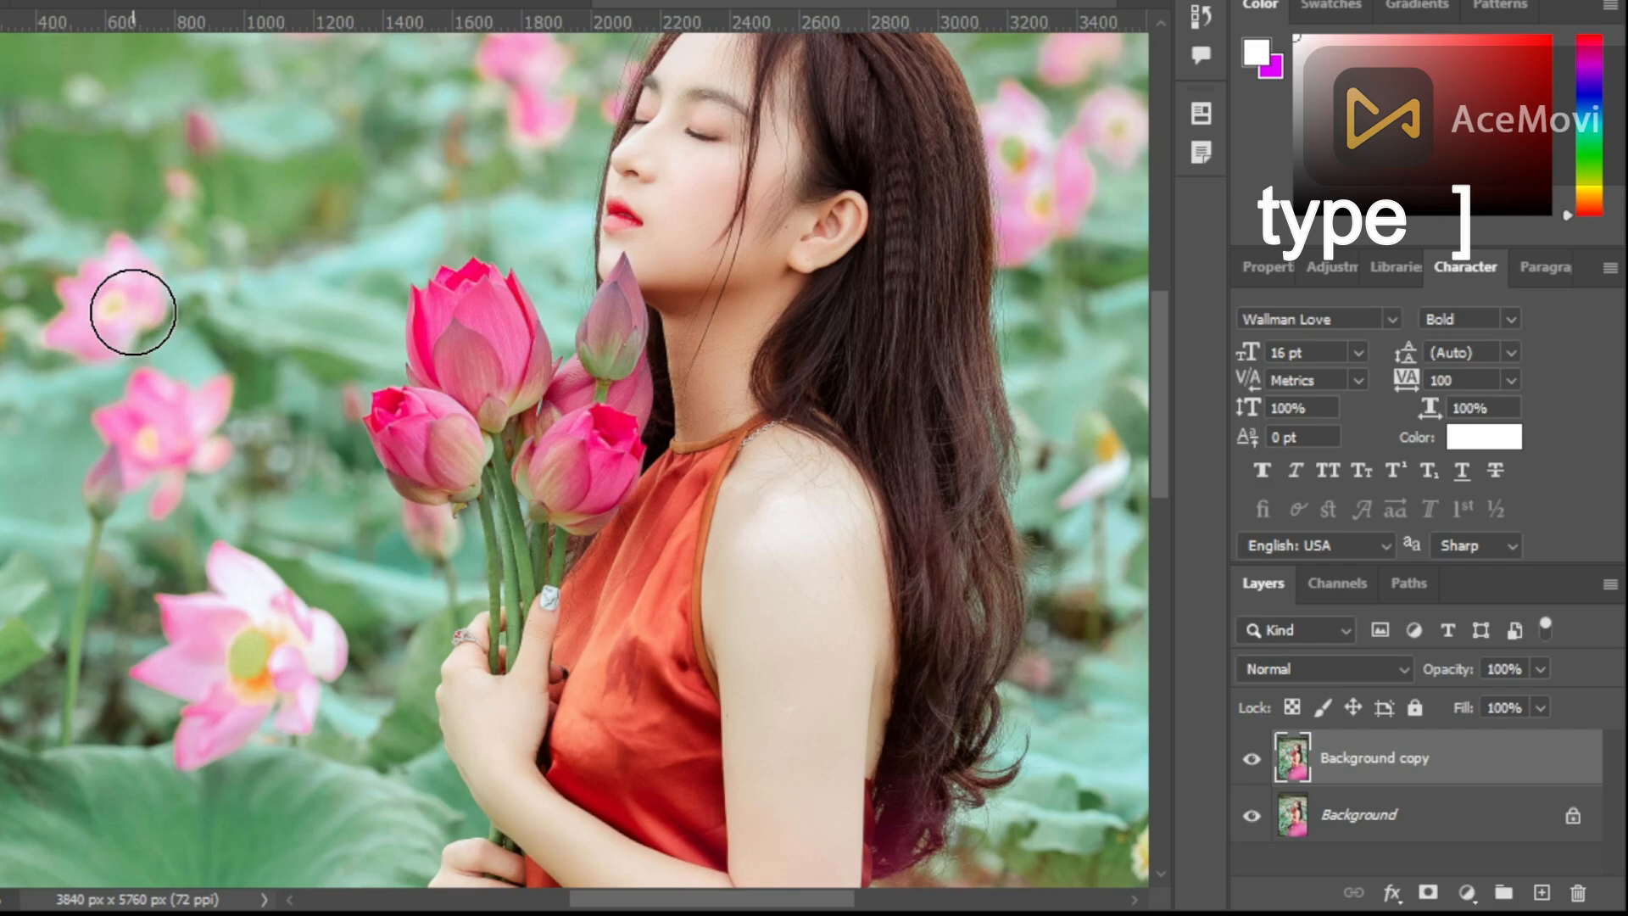
{"action": "key", "text": "bracketright"}
{"action": "key", "text": "bracketright"}
{"action": "key", "text": "bracketright"}
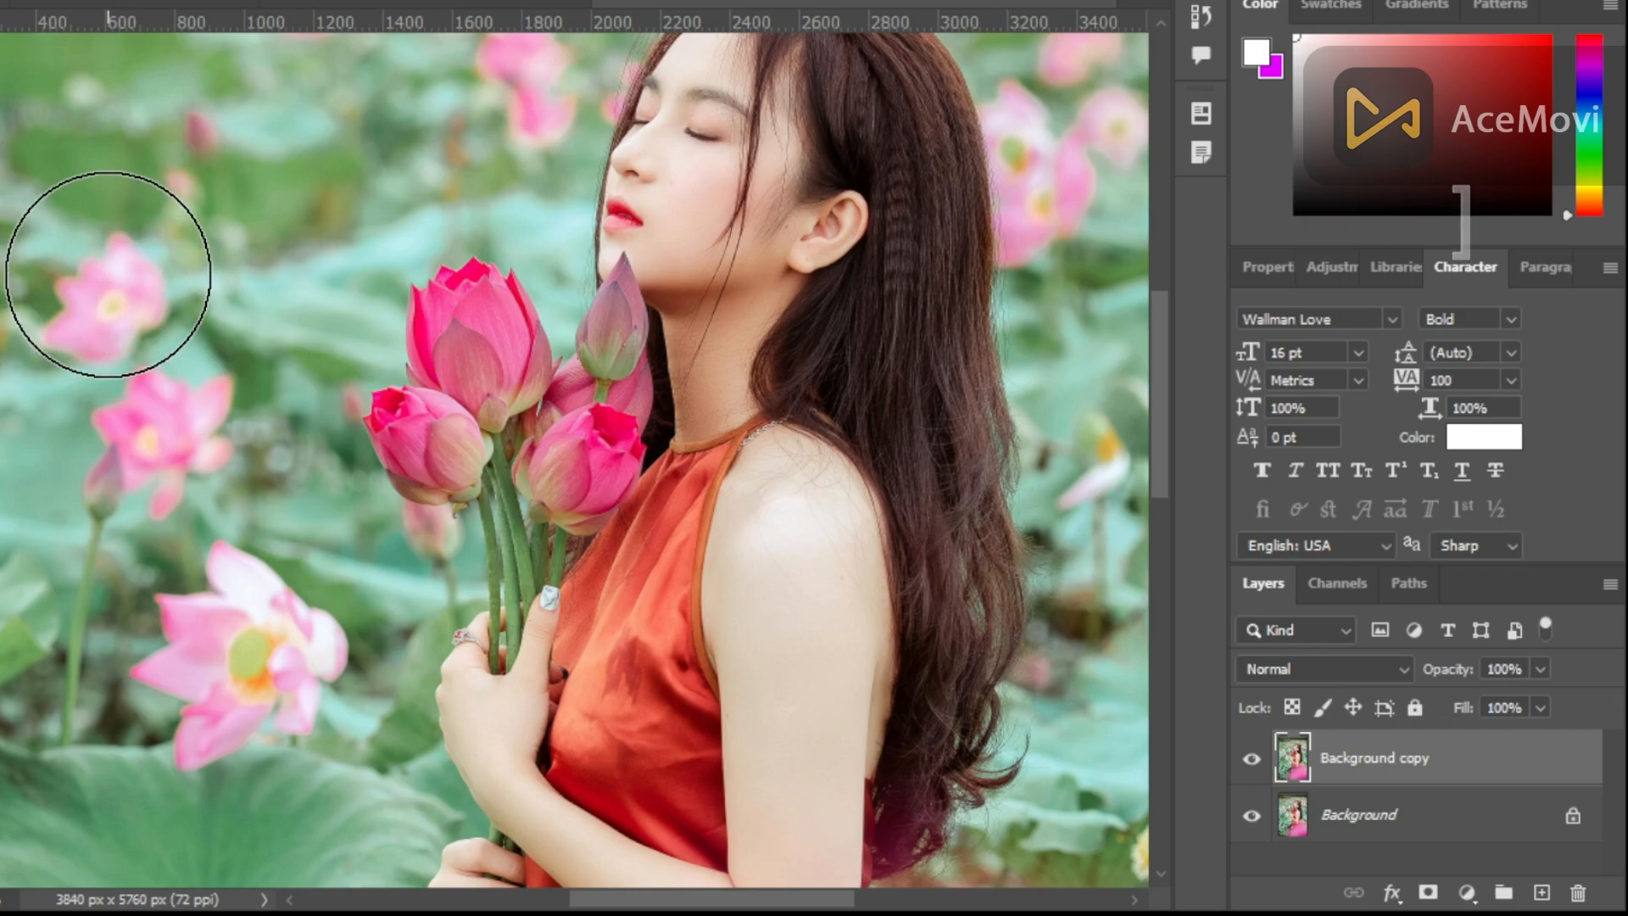
{"action": "left_click", "coordinate": [109, 274]}
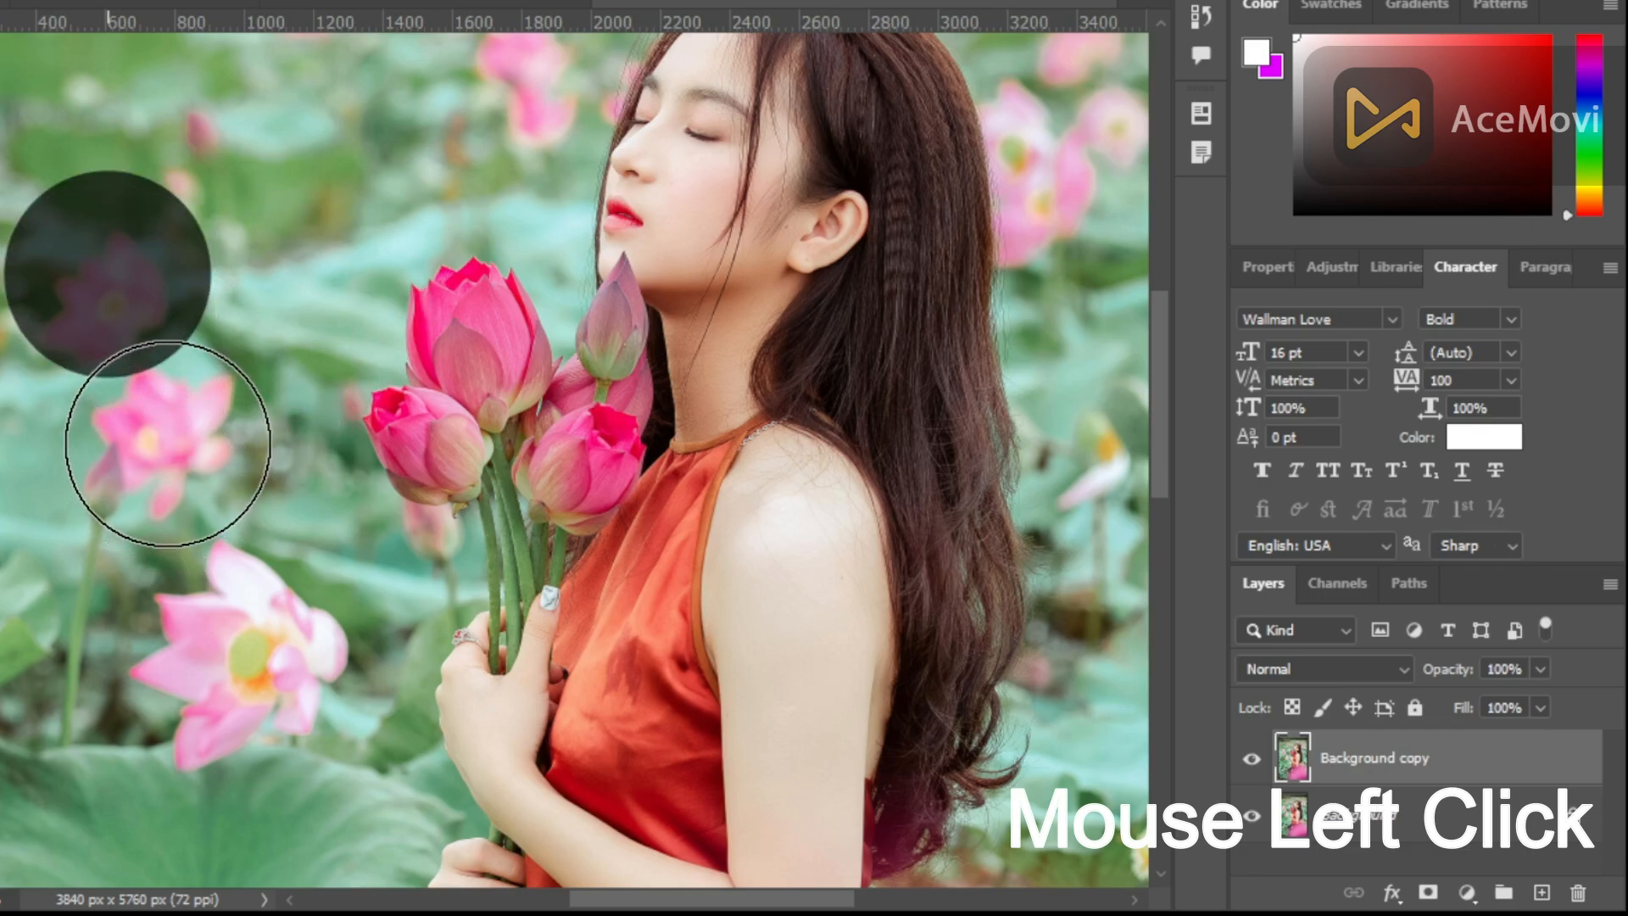
{"action": "left_click", "coordinate": [168, 443]}
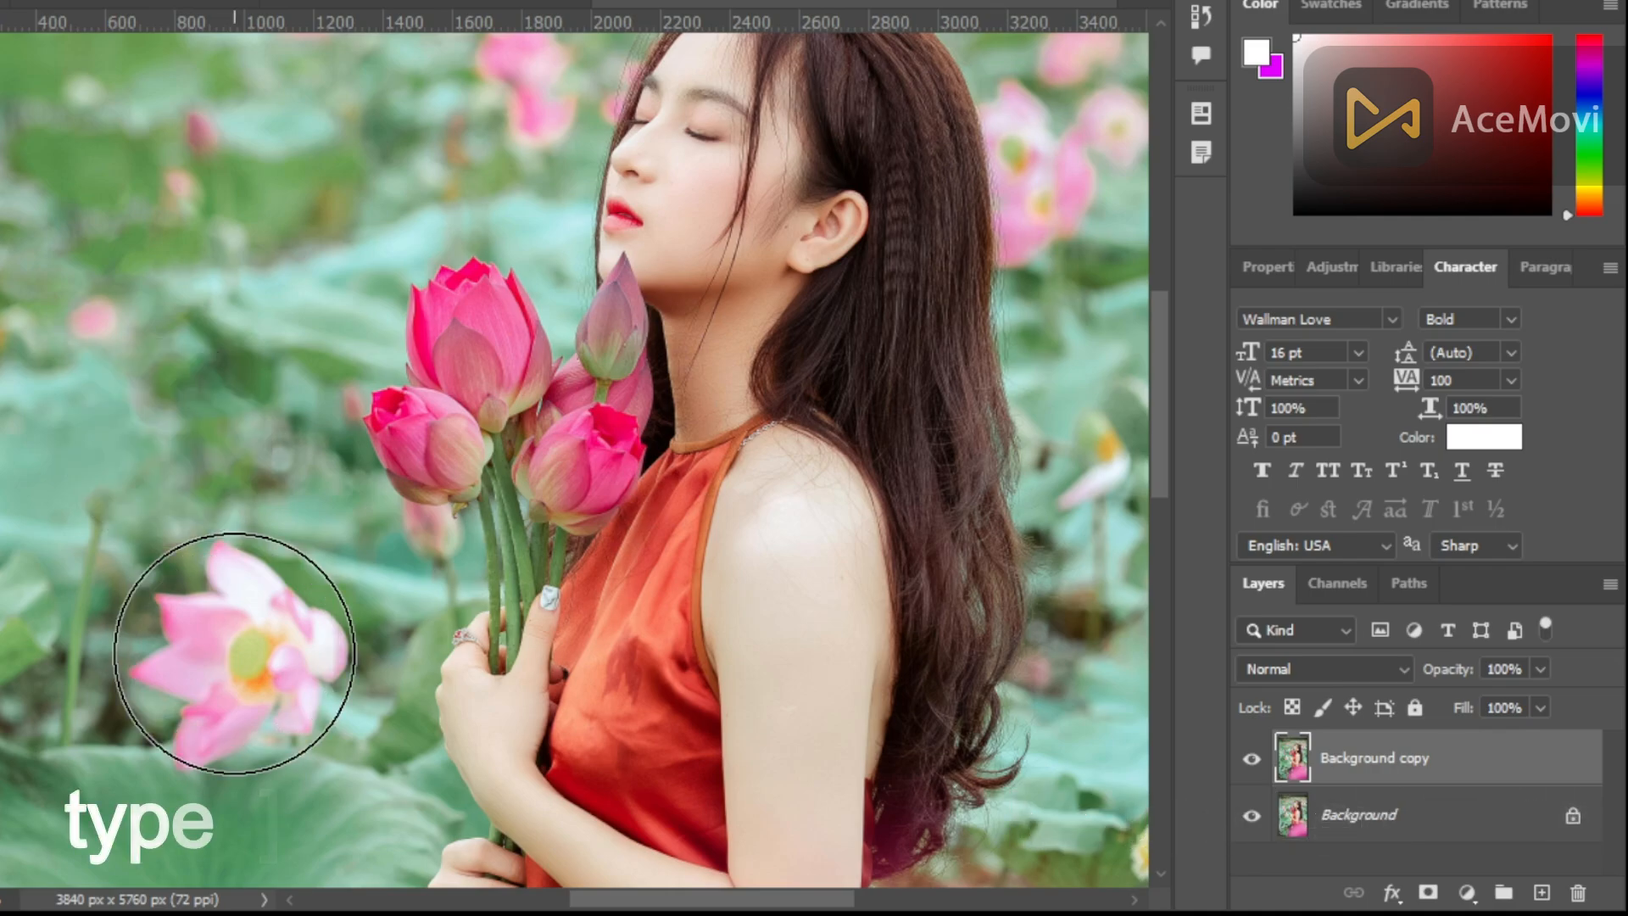
- Enlarge the healing brush further and remove the large open lotus flower below, including its leftover pink patch
{"action": "key", "text": "bracketright"}
{"action": "key", "text": "bracketright"}
{"action": "left_click", "coordinate": [234, 652]}
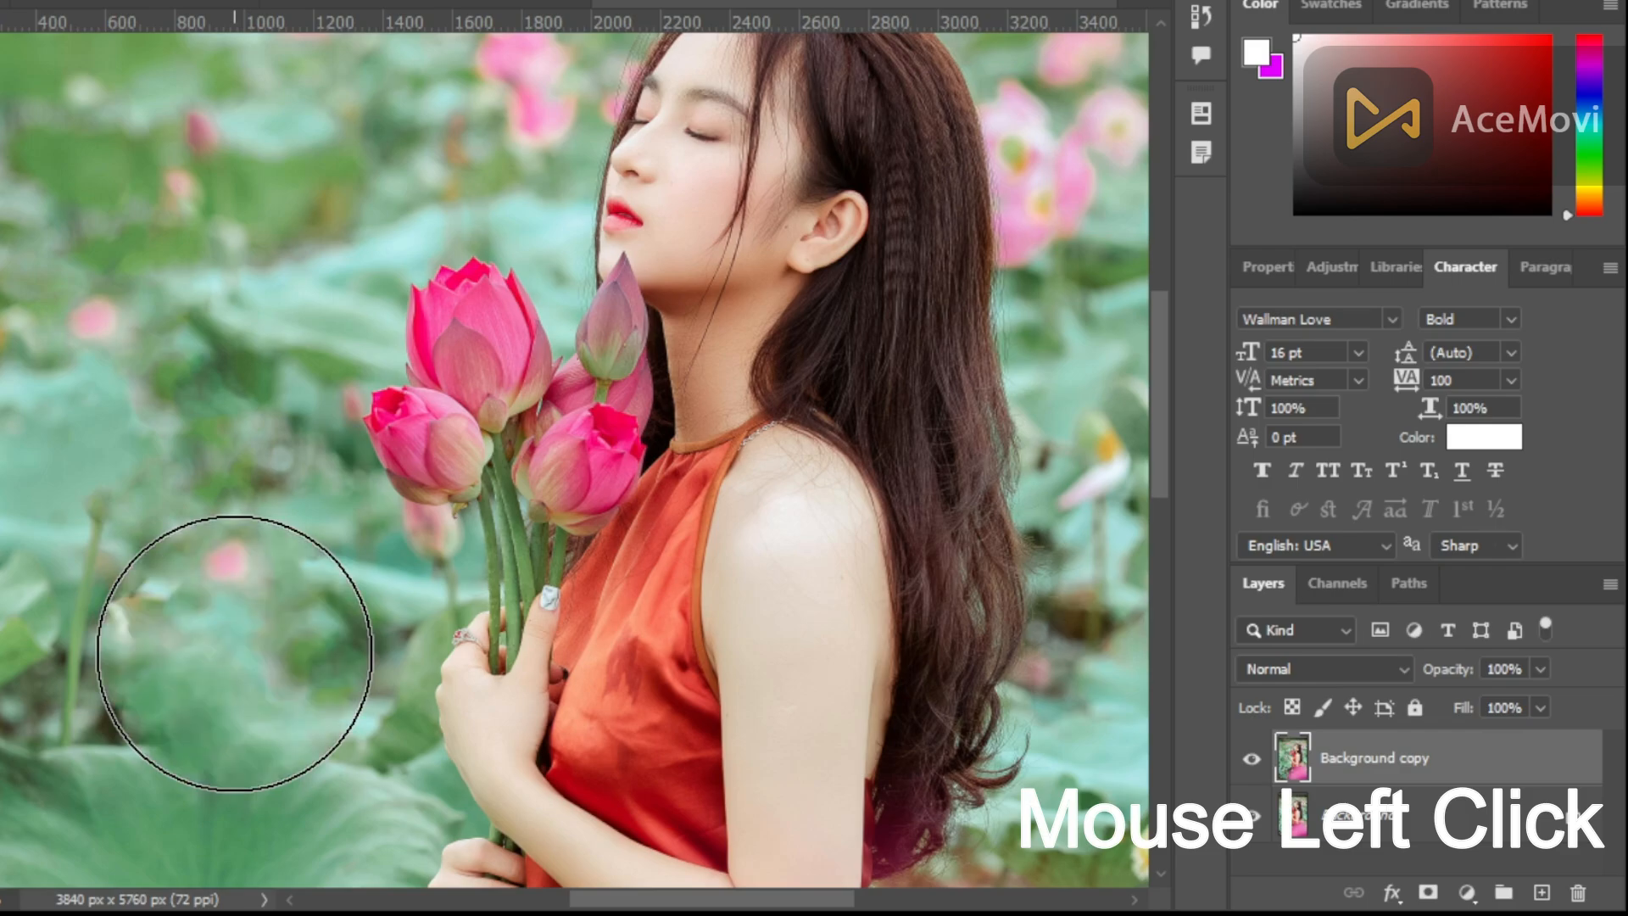
{"action": "left_click", "coordinate": [225, 602]}
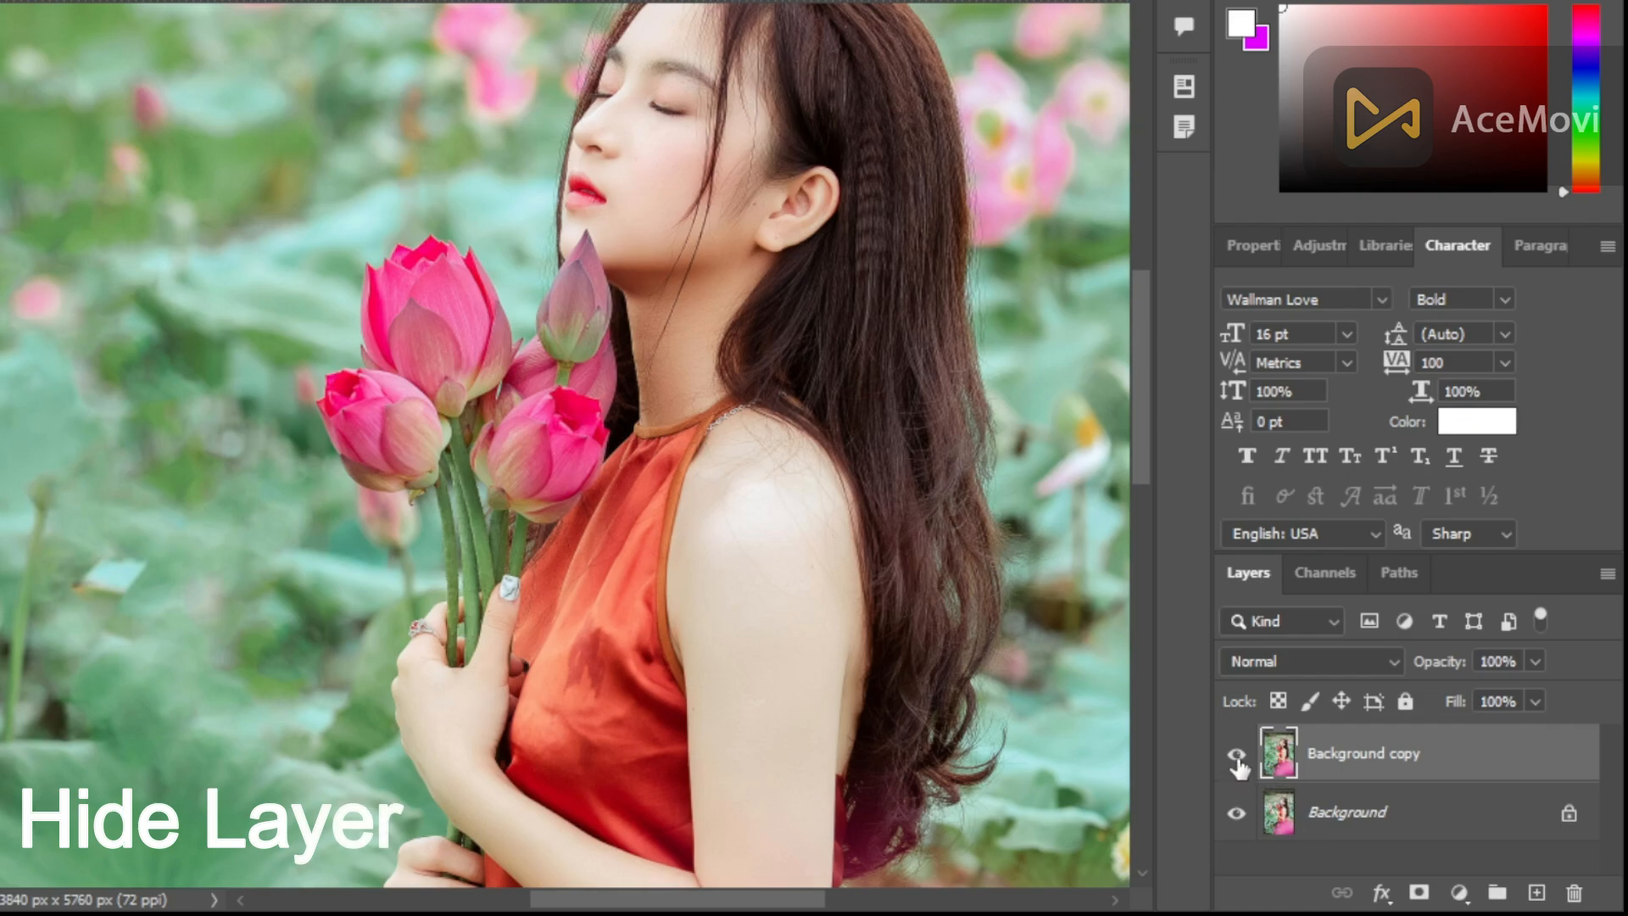
- Toggle the Background copy layer's visibility to compare the retouched photo with the original
{"action": "left_click", "coordinate": [1237, 757]}
{"action": "left_click", "coordinate": [1237, 756]}
{"action": "left_click", "coordinate": [1237, 755]}
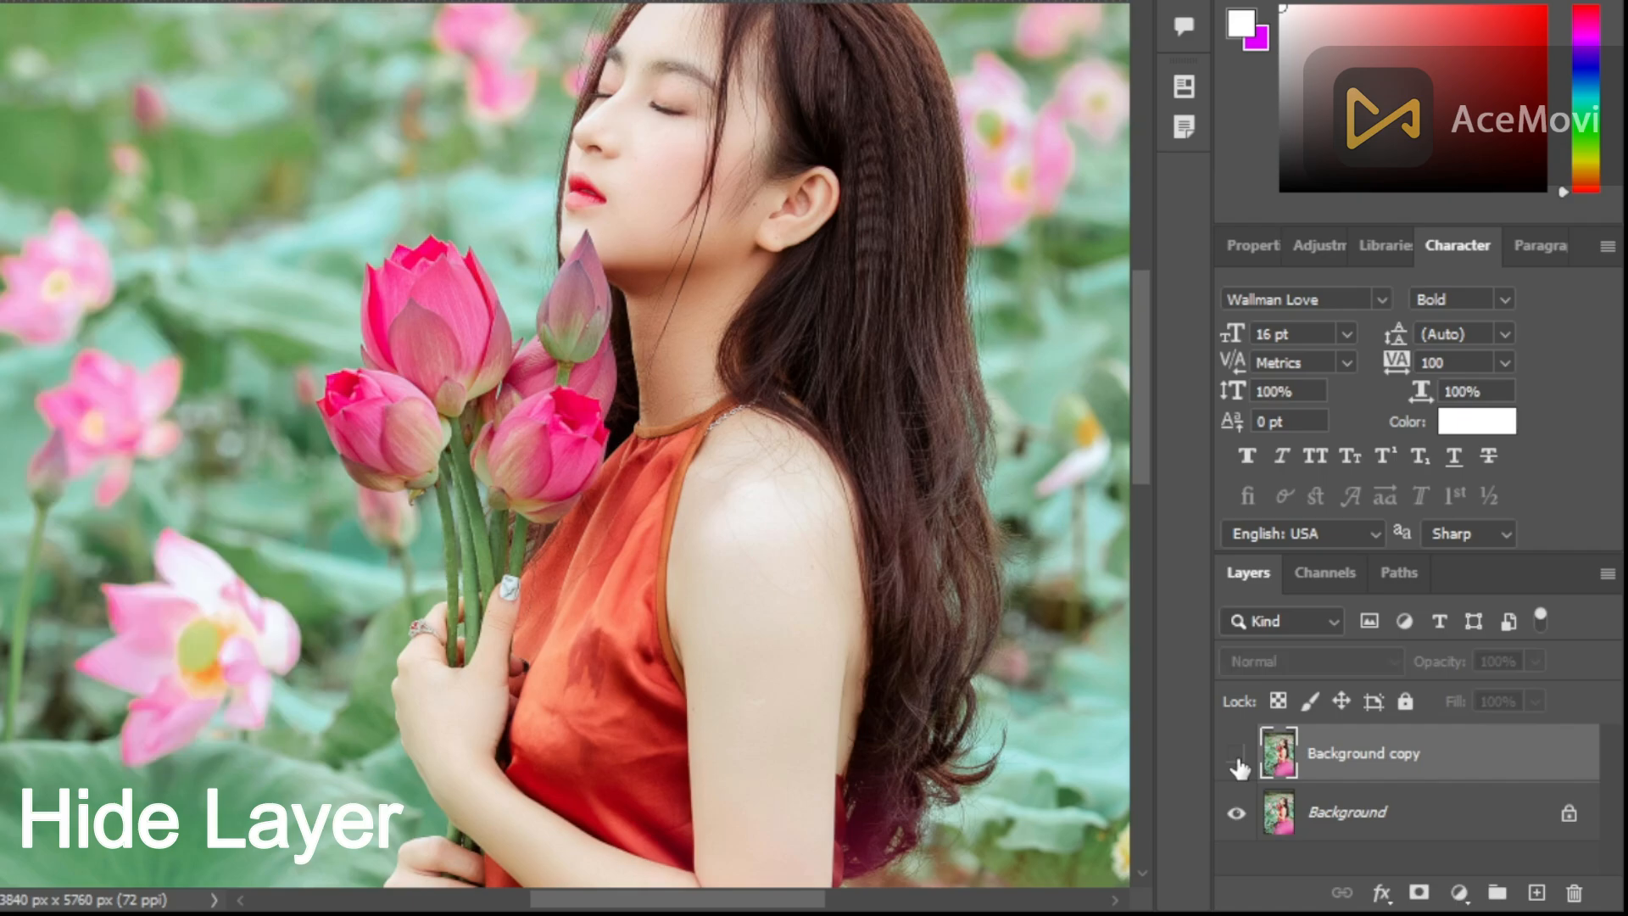
{"action": "left_click", "coordinate": [1236, 755]}
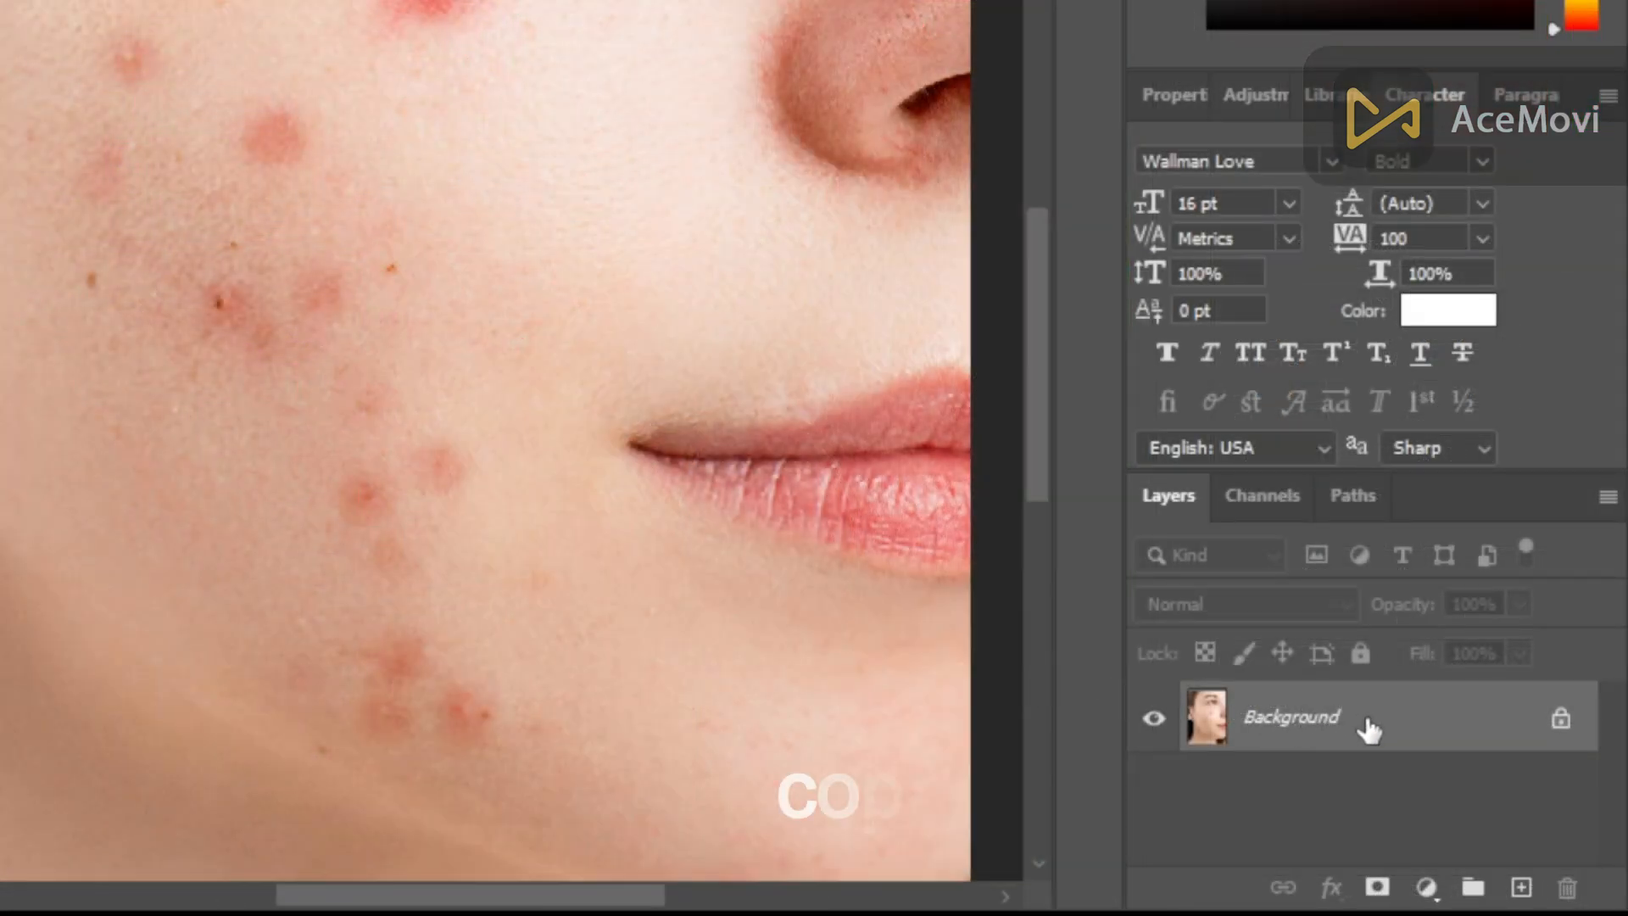
- Duplicate the face photo's Background layer and heal the large red blemish on the upper cheek with the Spot Healing Brush
{"action": "left_click_drag", "start_coordinate": [1378, 727], "coordinate": [1522, 888]}
{"action": "left_click_drag", "start_coordinate": [1522, 889], "coordinate": [1522, 889]}
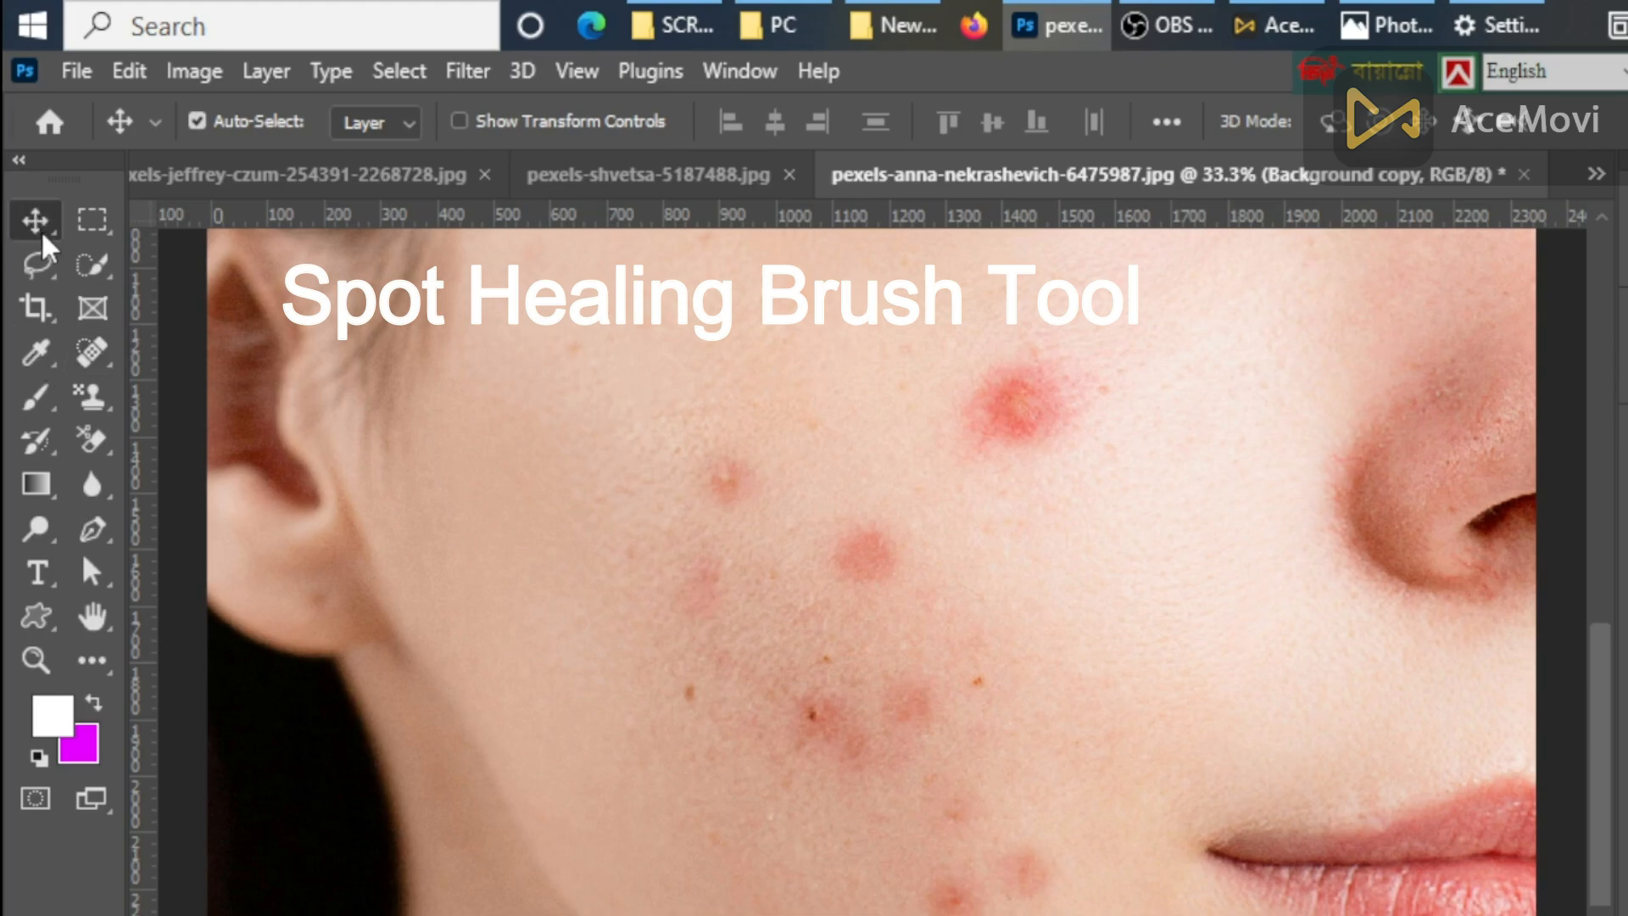
{"action": "left_click", "coordinate": [82, 349]}
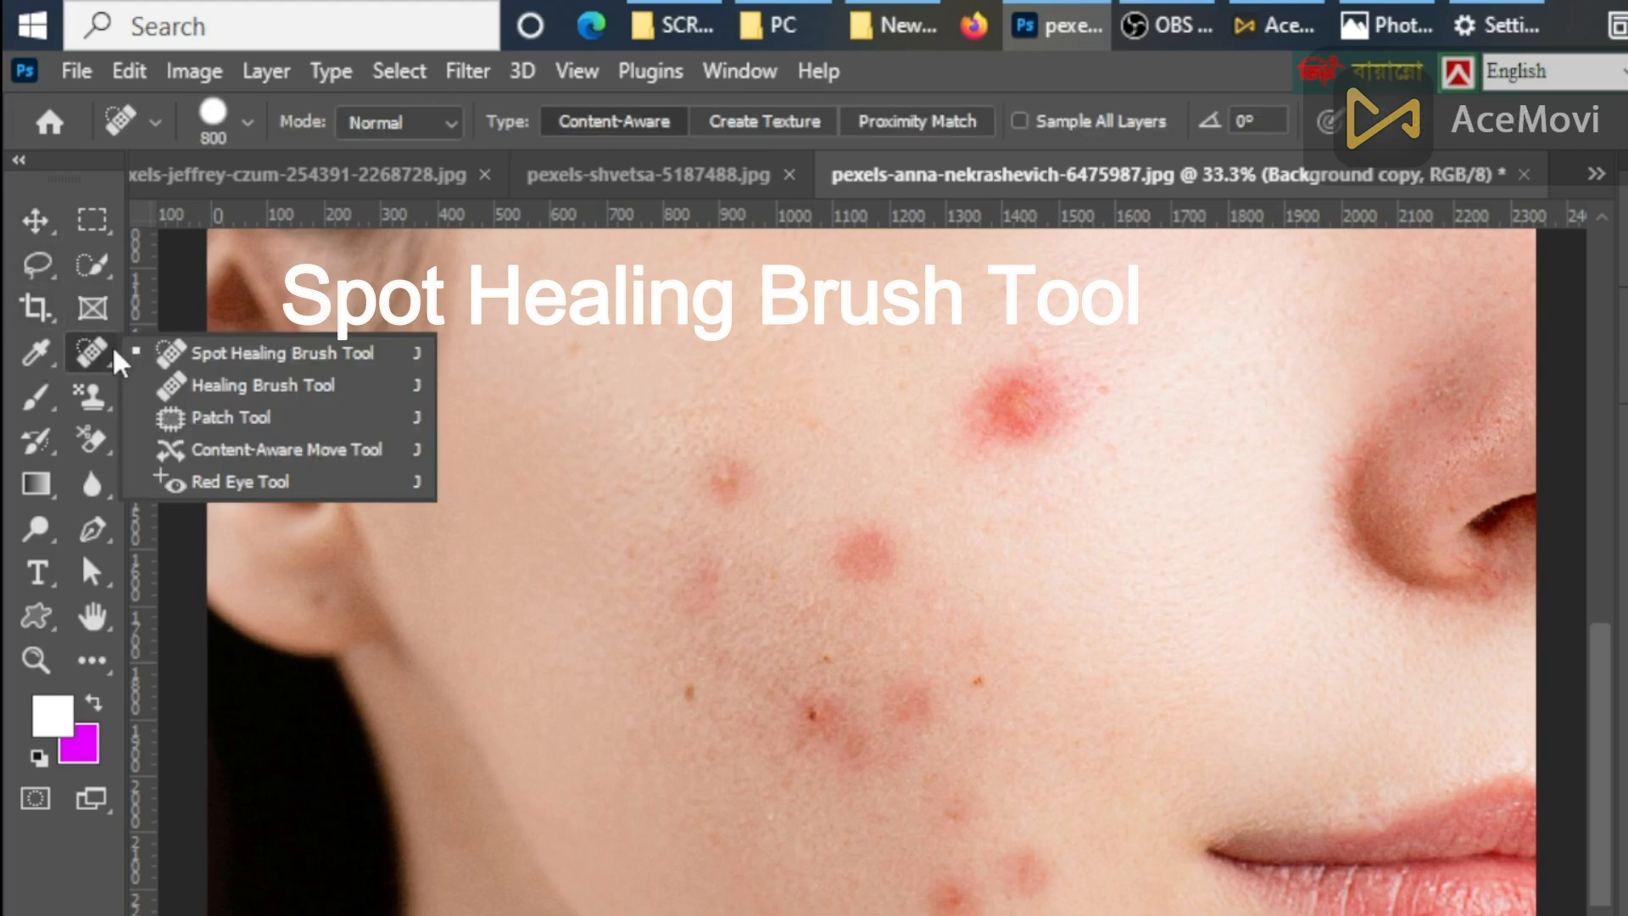
{"action": "left_click", "coordinate": [273, 360]}
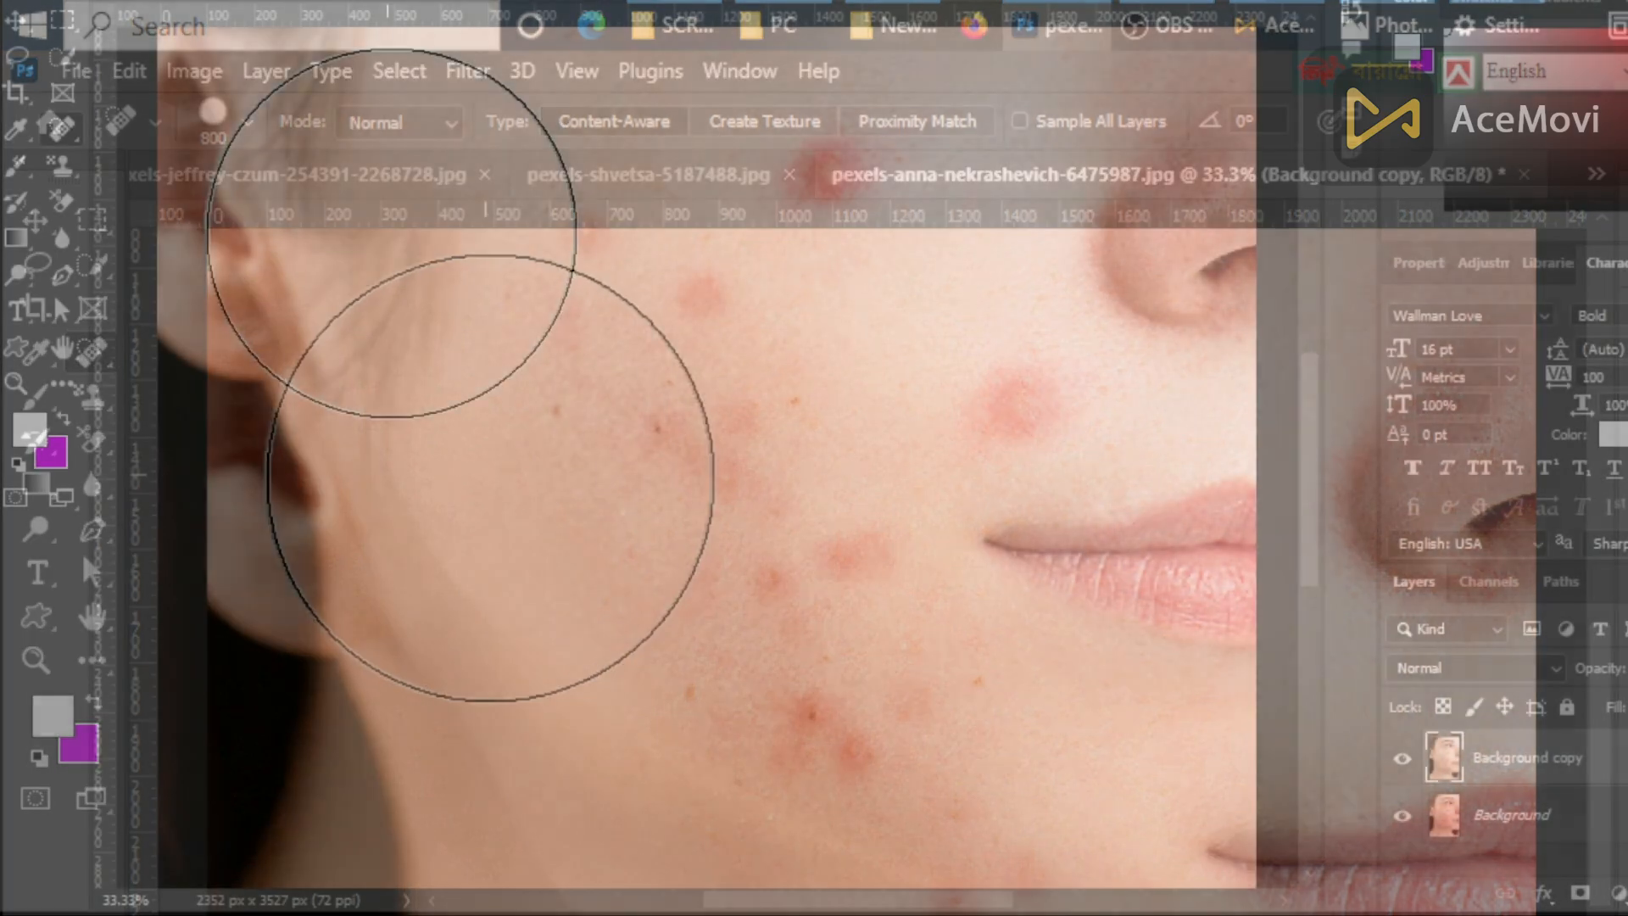
{"action": "key", "text": "bracketright"}
{"action": "key", "text": "bracketleft"}
{"action": "key", "text": "bracketleft"}
{"action": "key", "text": "bracketleft"}
{"action": "key", "text": "bracketleft"}
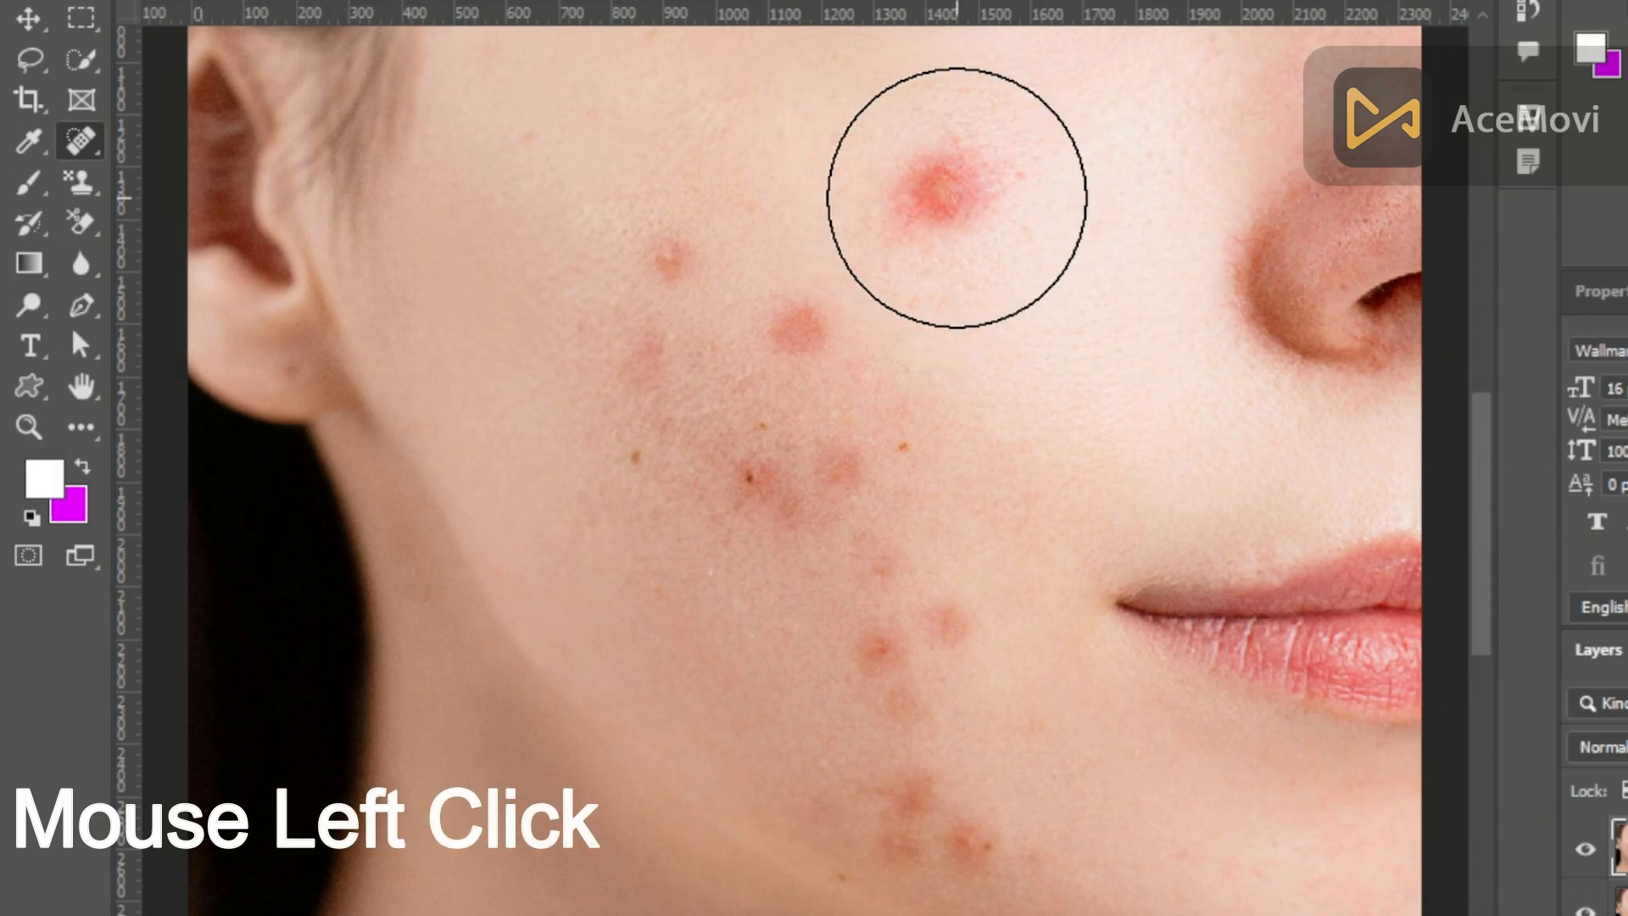
{"action": "key", "text": "bracketleft"}
{"action": "left_click", "coordinate": [848, 183]}
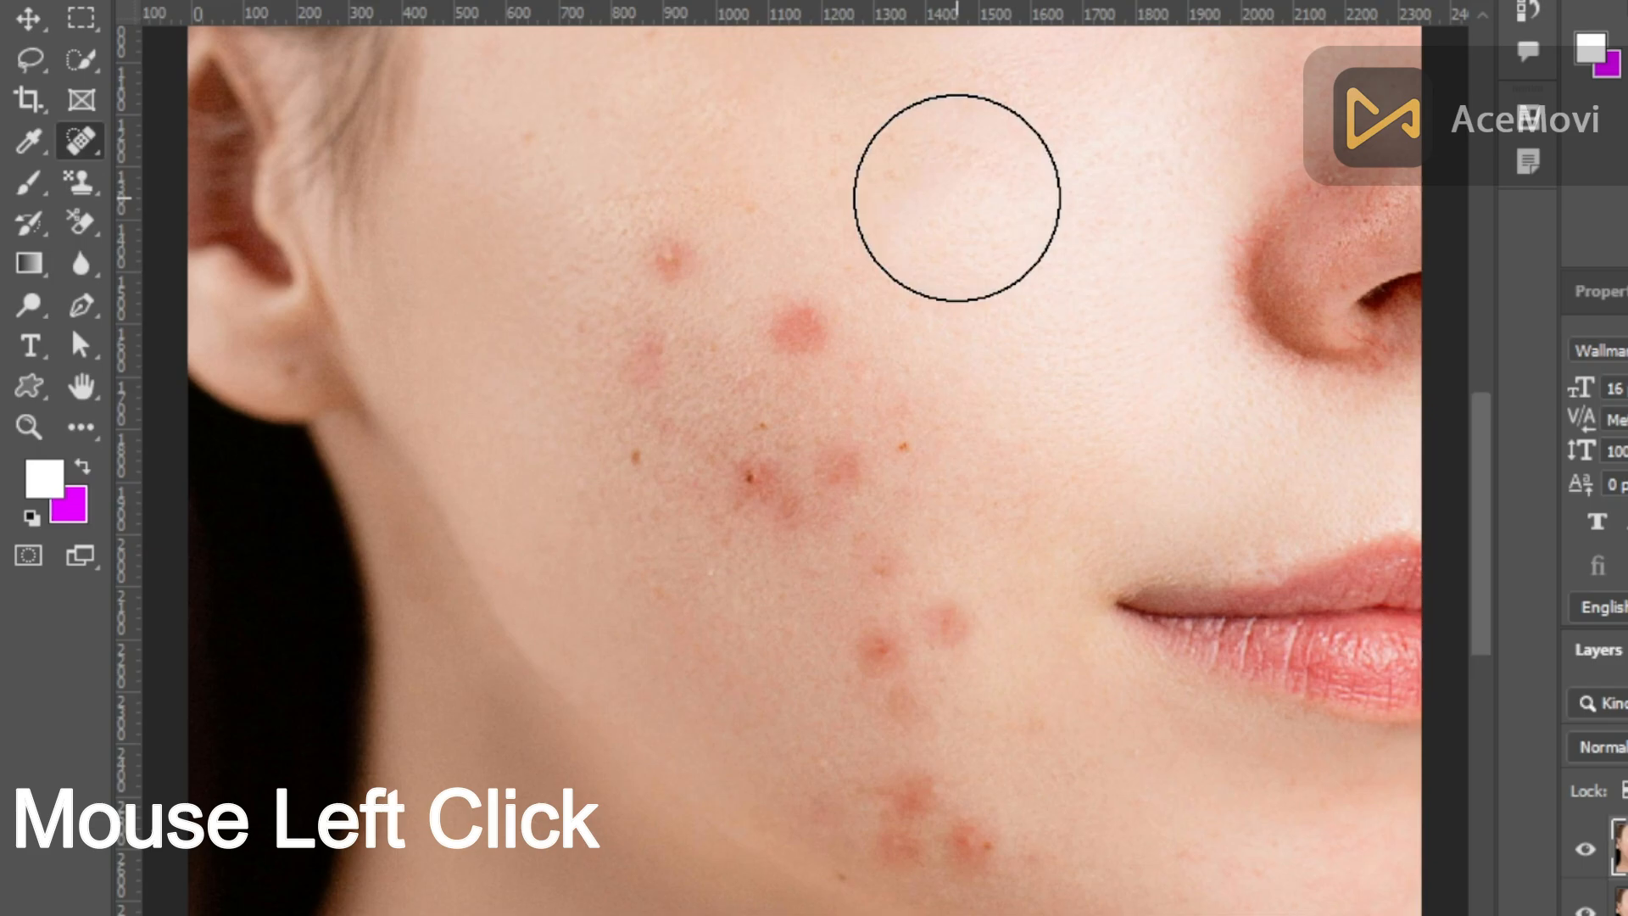
- Shrink the healing brush and remove the small blemishes on the outer cheek between the ear and the central acne cluster
{"action": "key", "text": "bracketleft"}
{"action": "key", "text": "bracketleft"}
{"action": "key", "text": "bracketleft"}
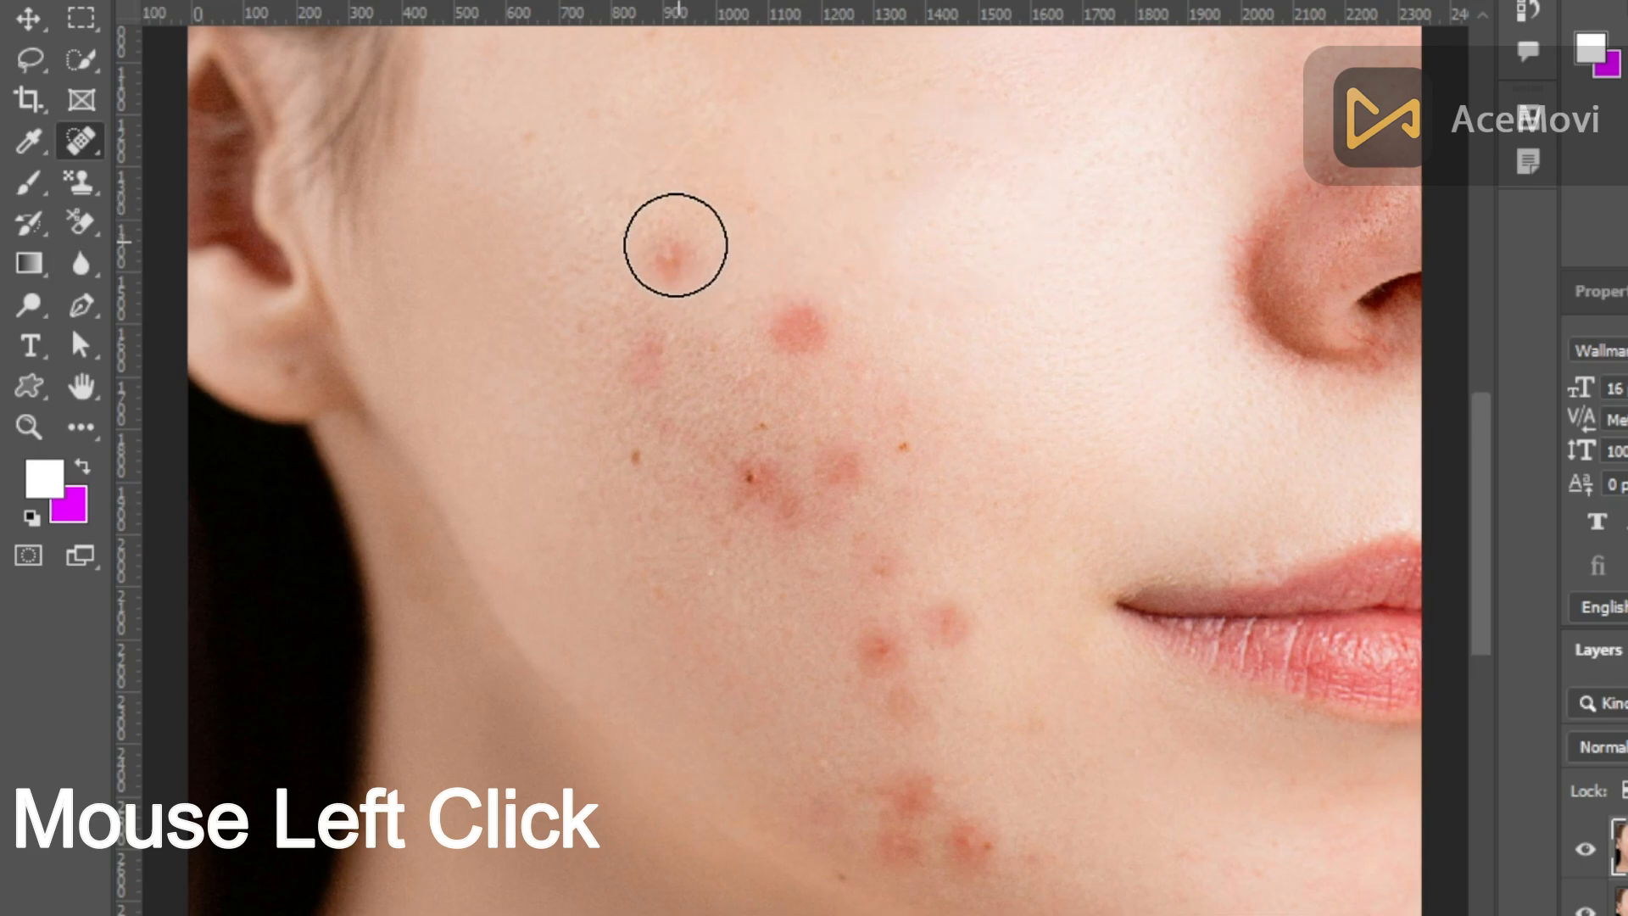
{"action": "left_click", "coordinate": [674, 251]}
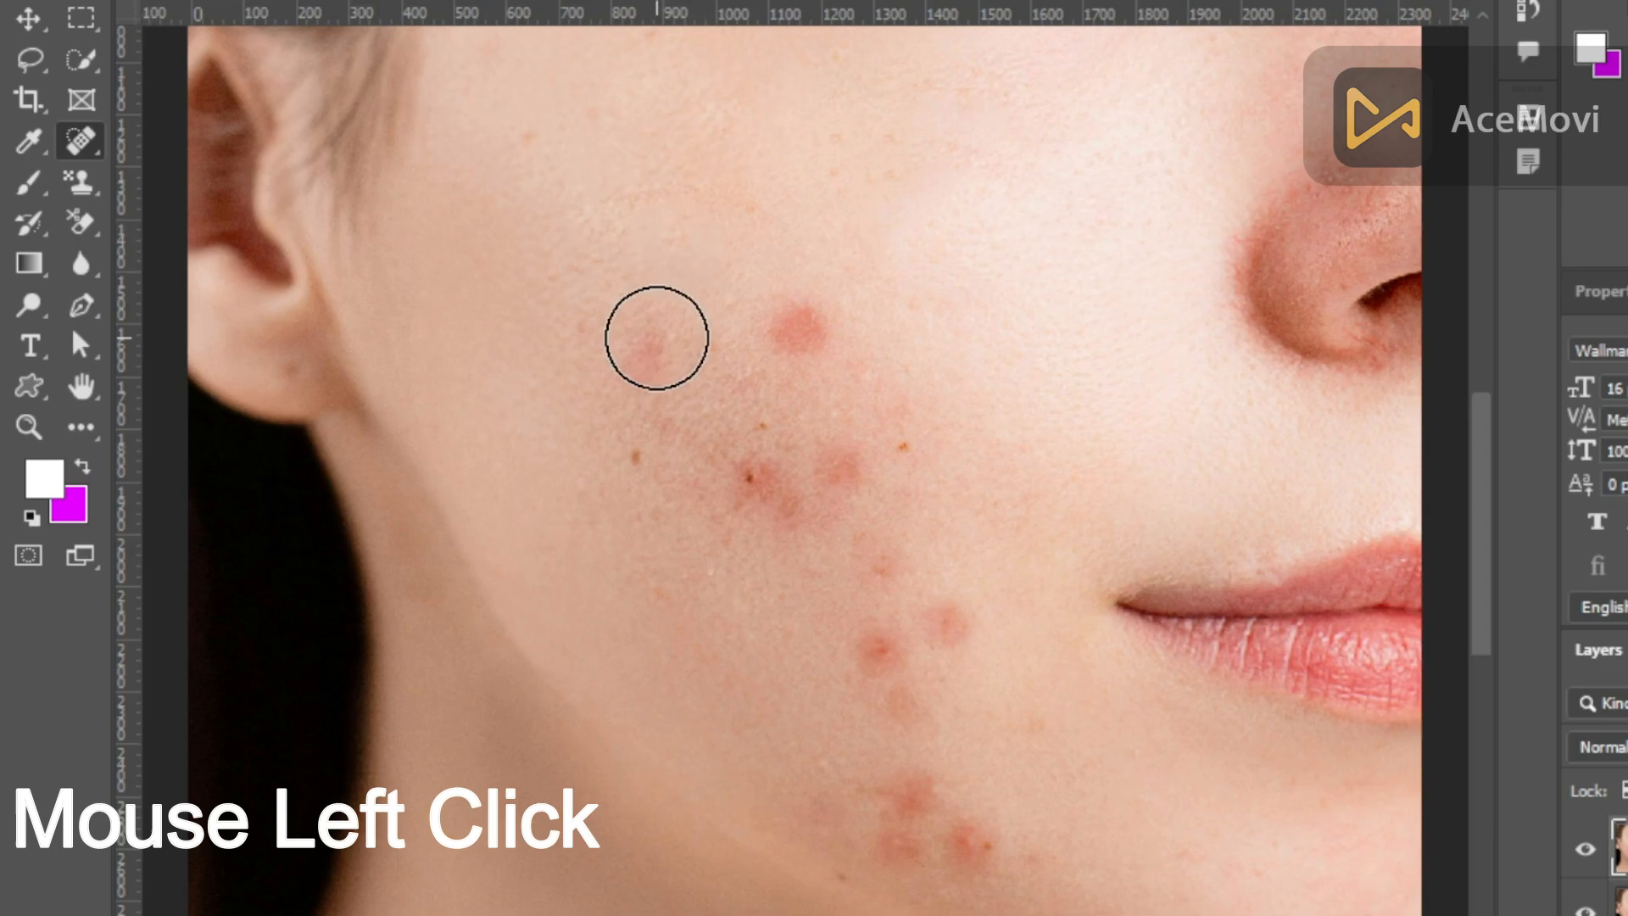
{"action": "left_click", "coordinate": [645, 368]}
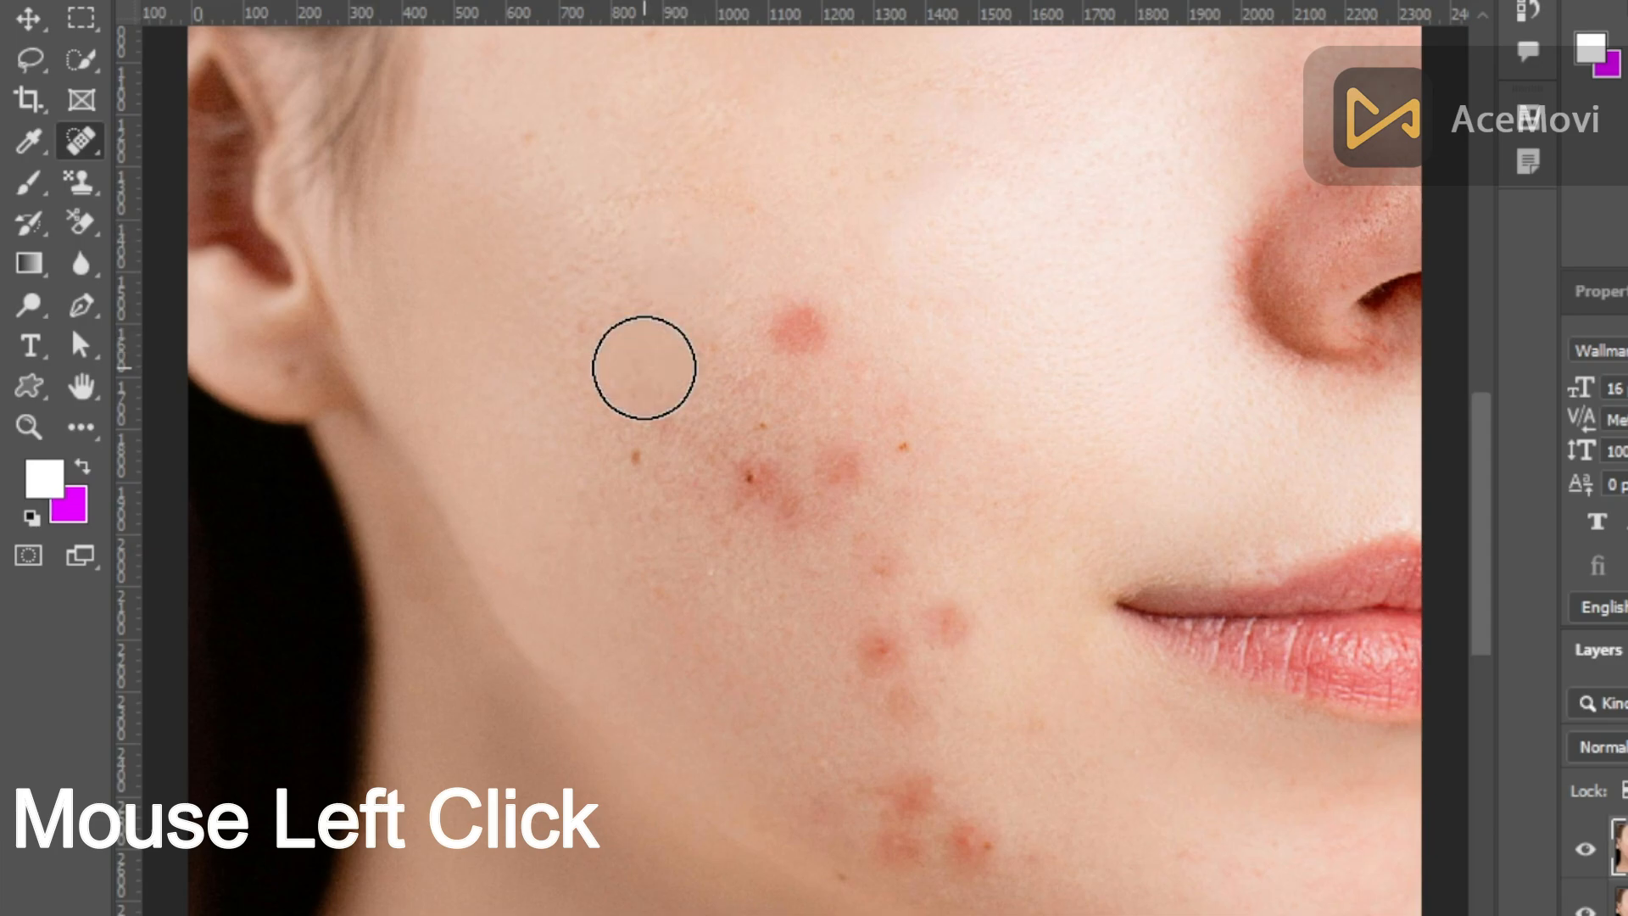
{"action": "left_click", "coordinate": [659, 332]}
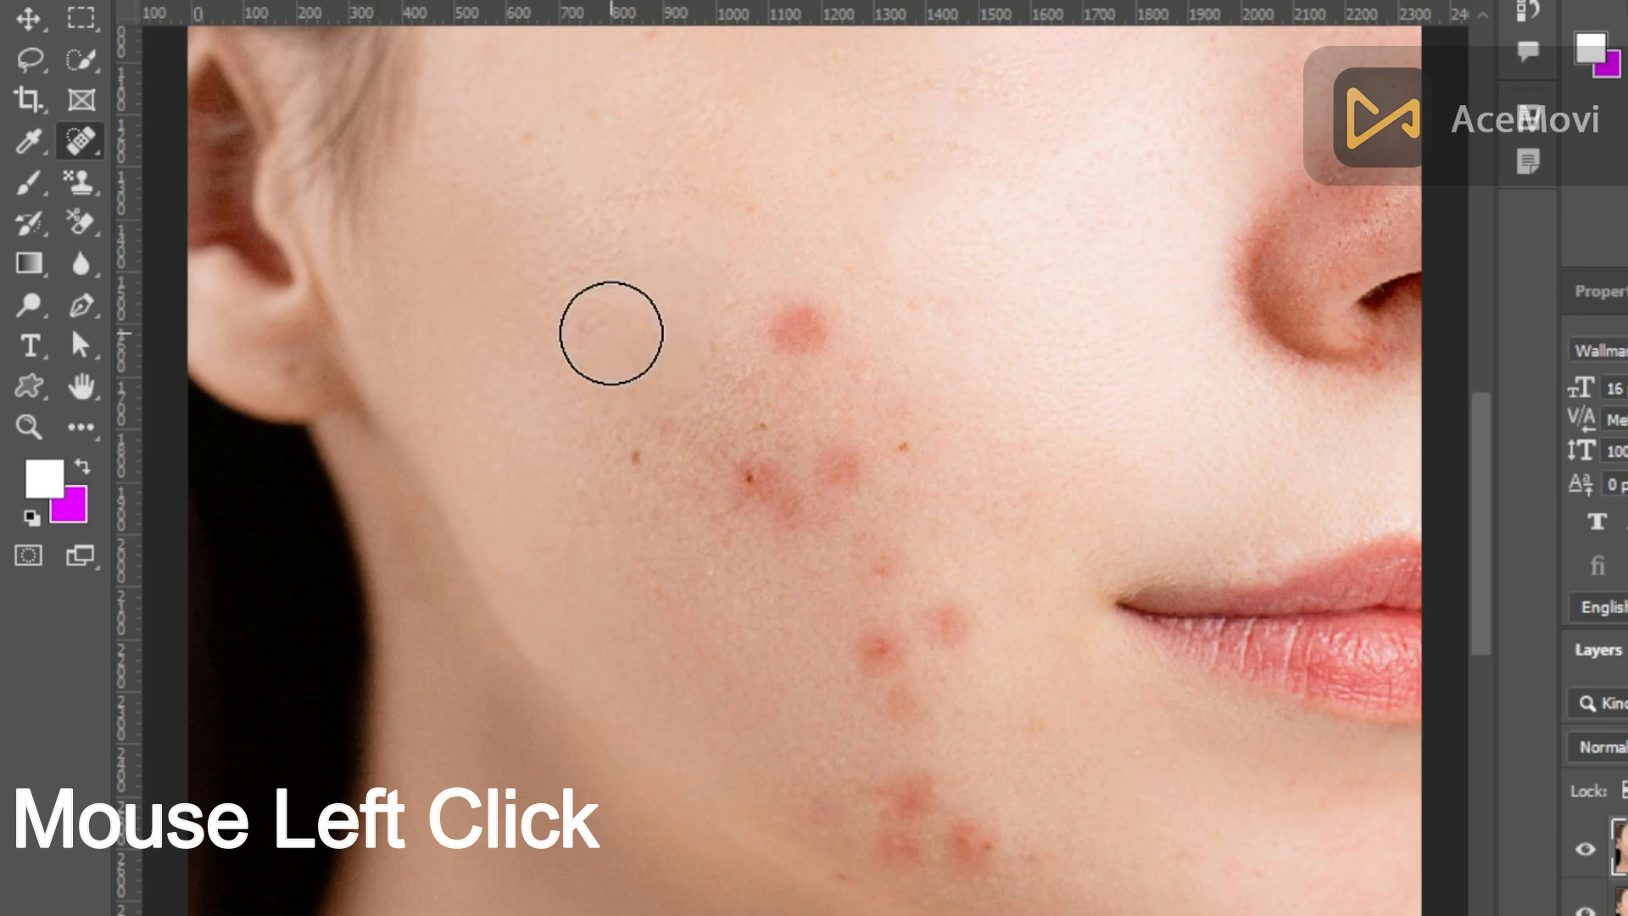
{"action": "left_click", "coordinate": [611, 334]}
{"action": "left_click", "coordinate": [571, 444]}
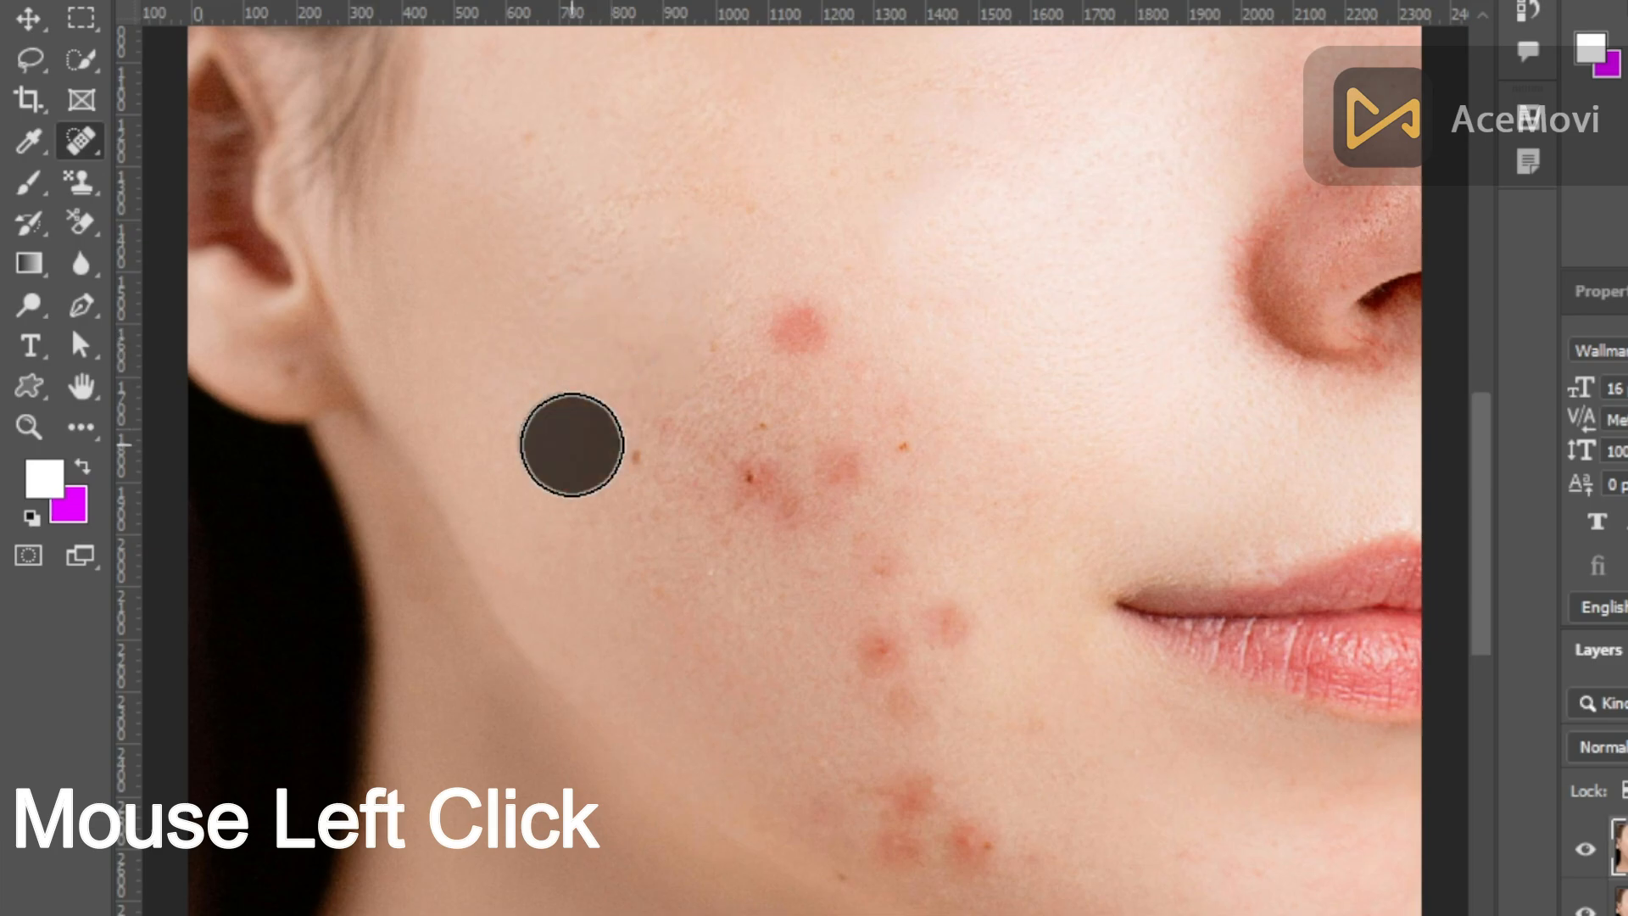
{"action": "left_click", "coordinate": [653, 438]}
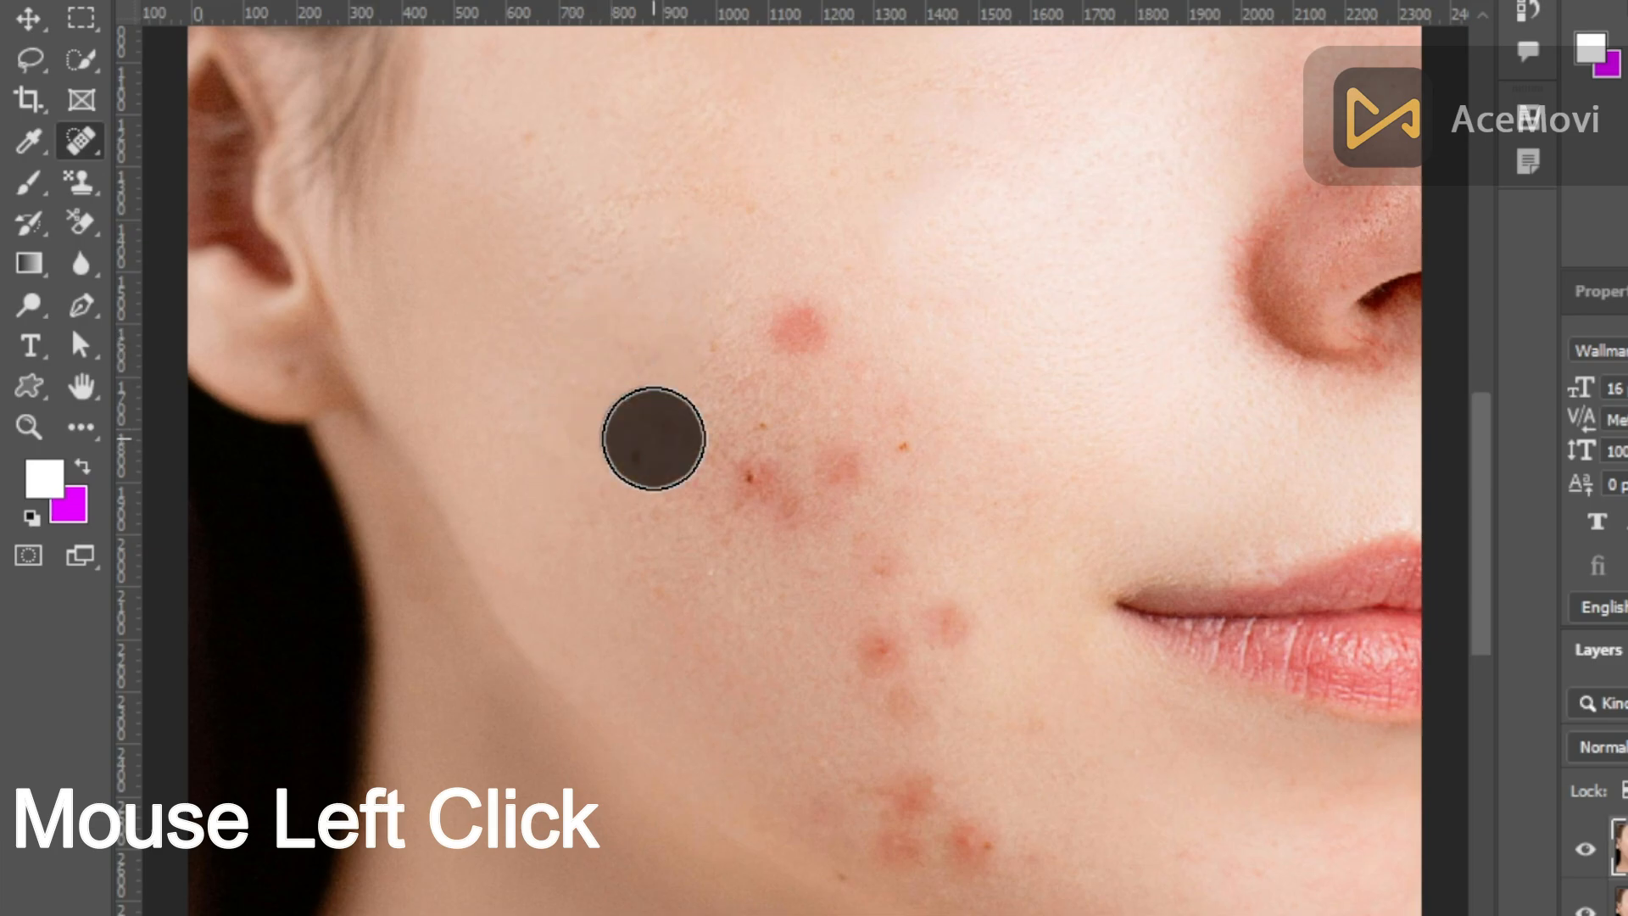
- Heal the red pimples and dark specks in the central cheek cluster
{"action": "left_click", "coordinate": [767, 415]}
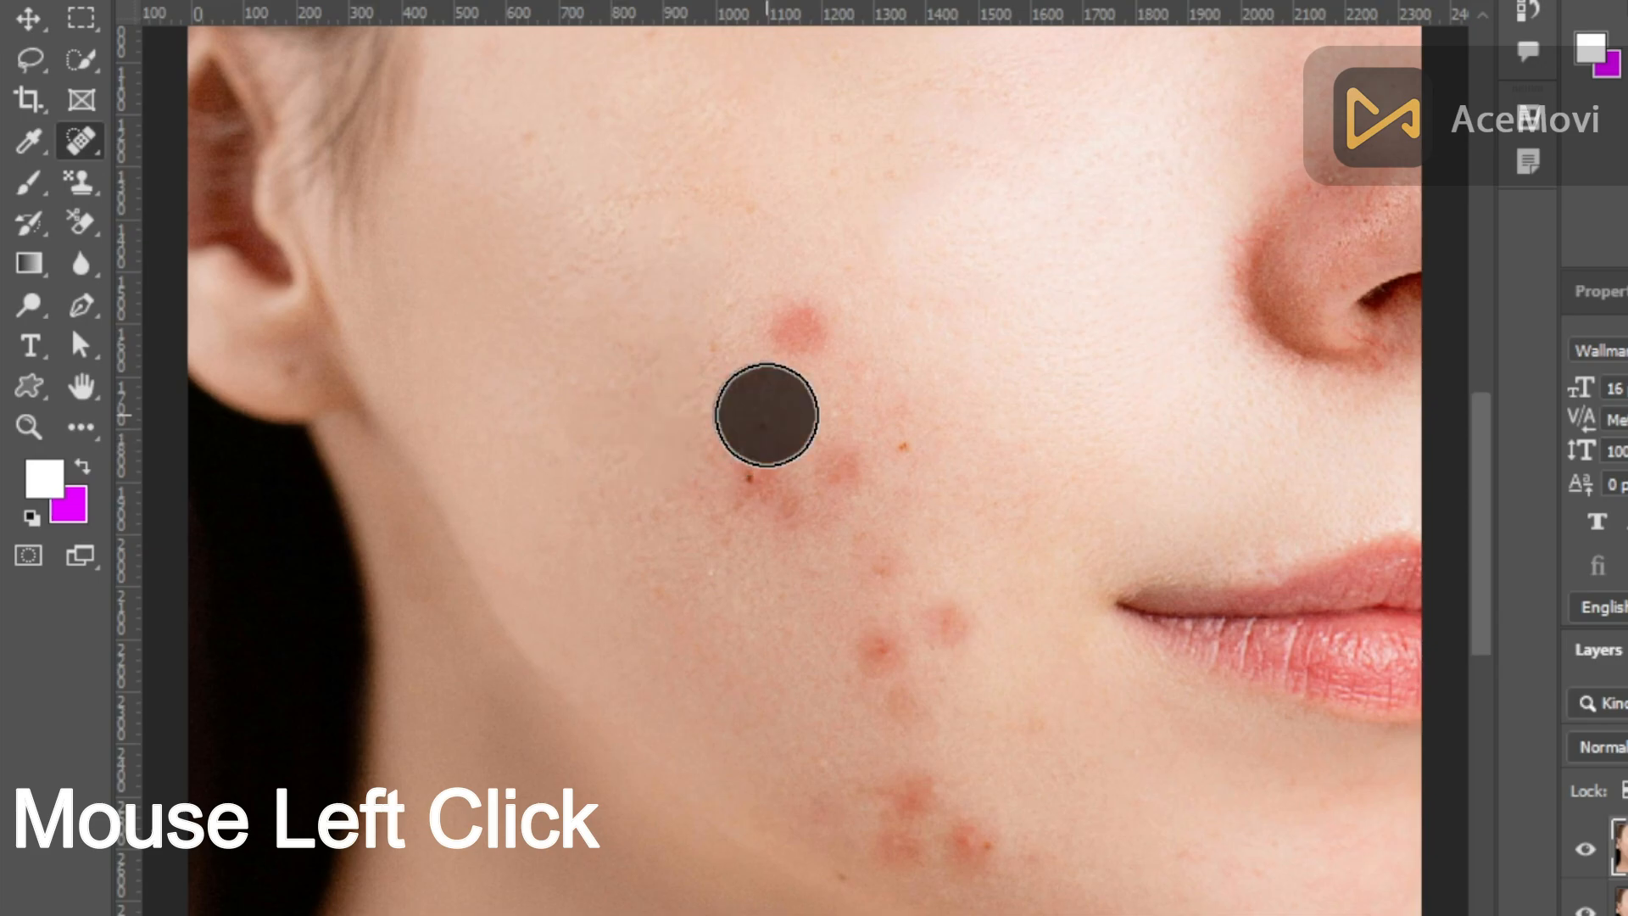
{"action": "left_click", "coordinate": [806, 322]}
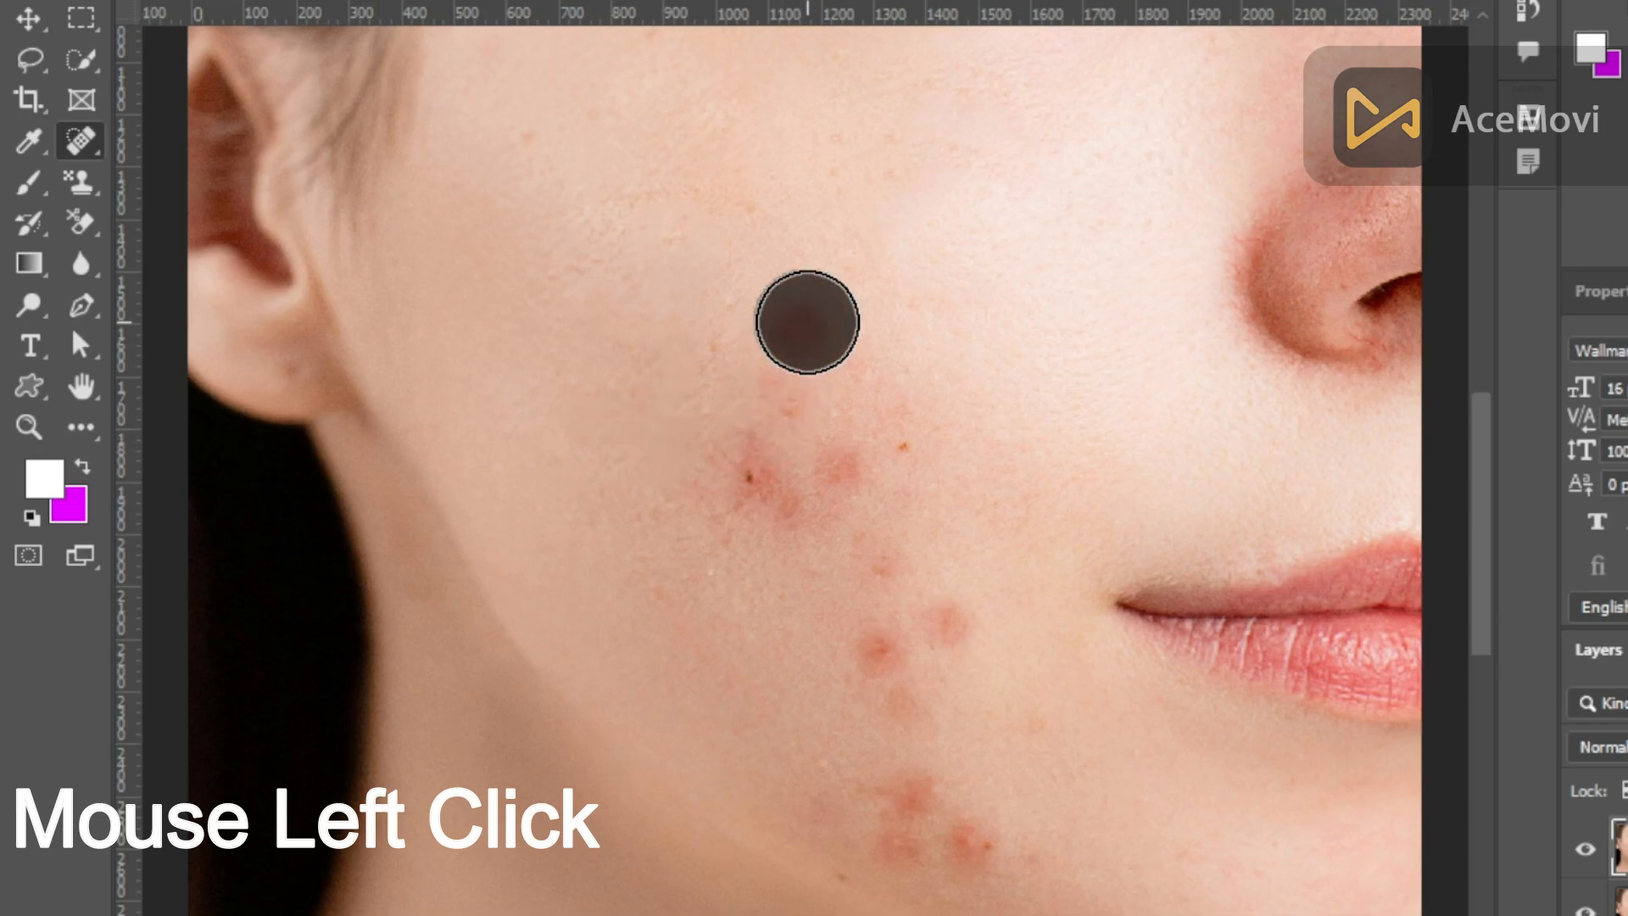
{"action": "left_click", "coordinate": [763, 493]}
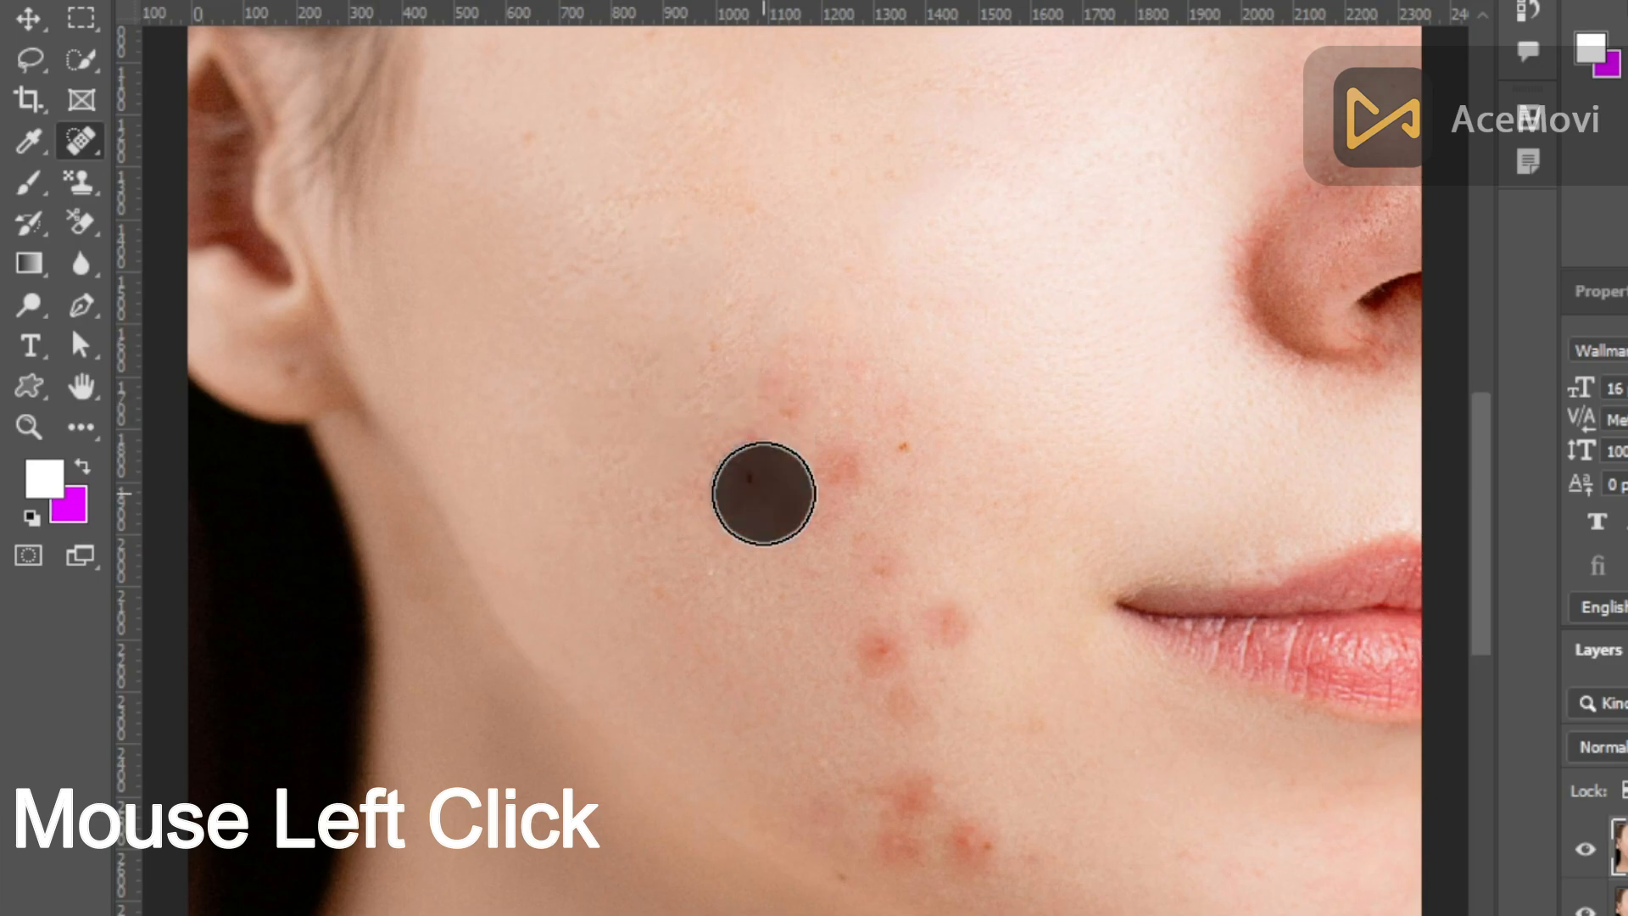
{"action": "left_click", "coordinate": [841, 464]}
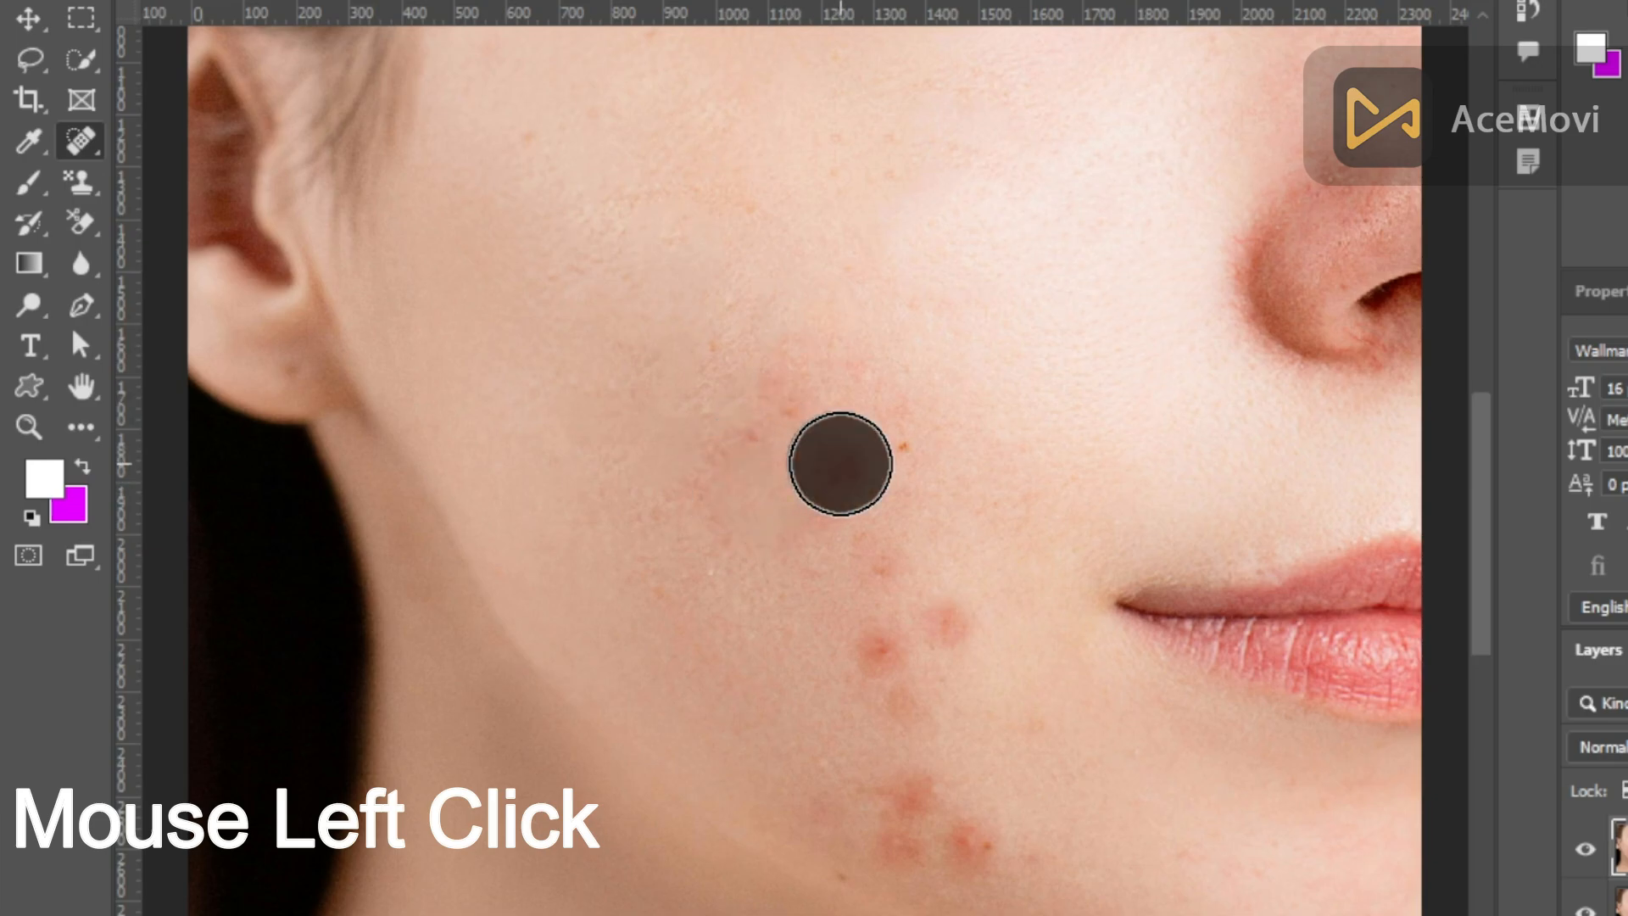
{"action": "left_click", "coordinate": [894, 458]}
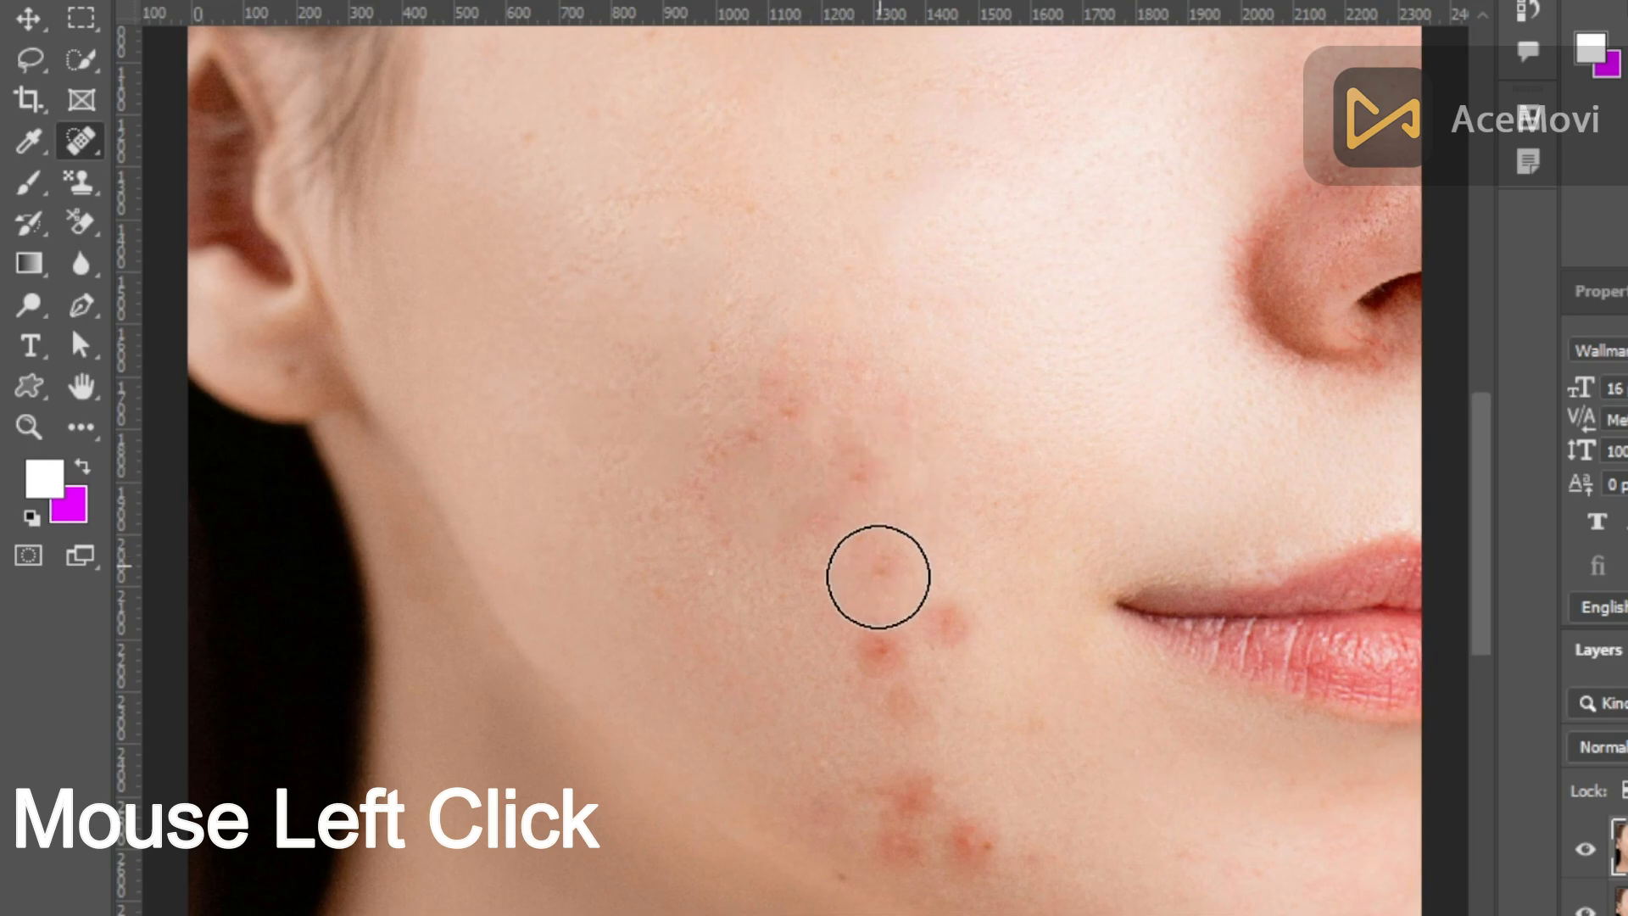
- Heal the three red spots on the cheek beside the corner of the mouth
{"action": "left_click", "coordinate": [876, 660]}
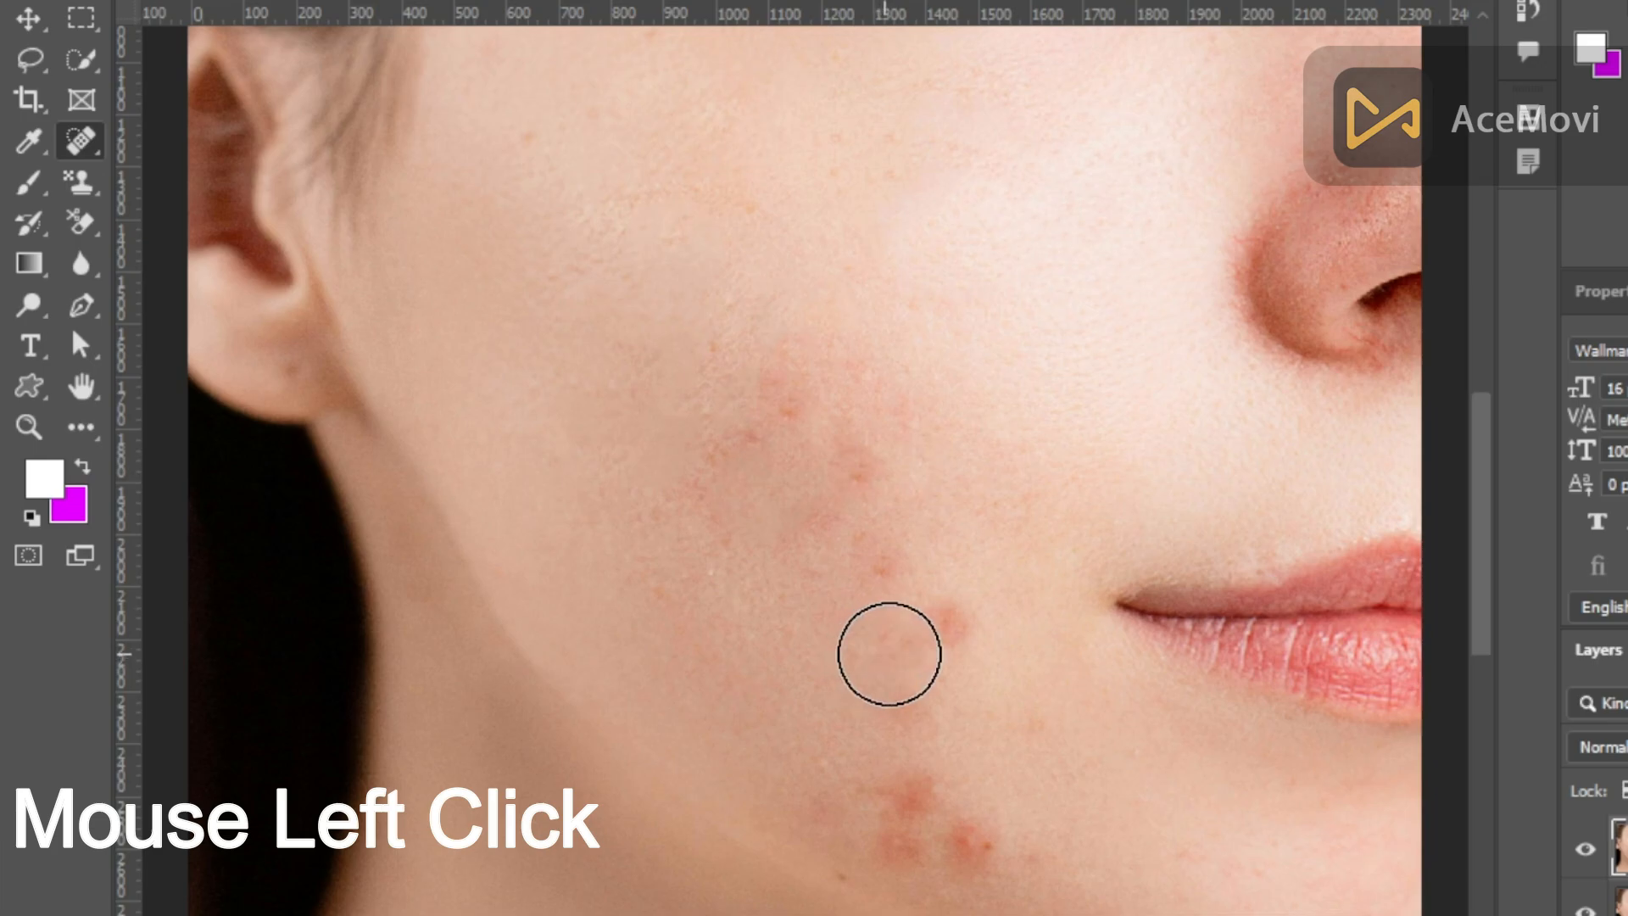
{"action": "left_click", "coordinate": [937, 625]}
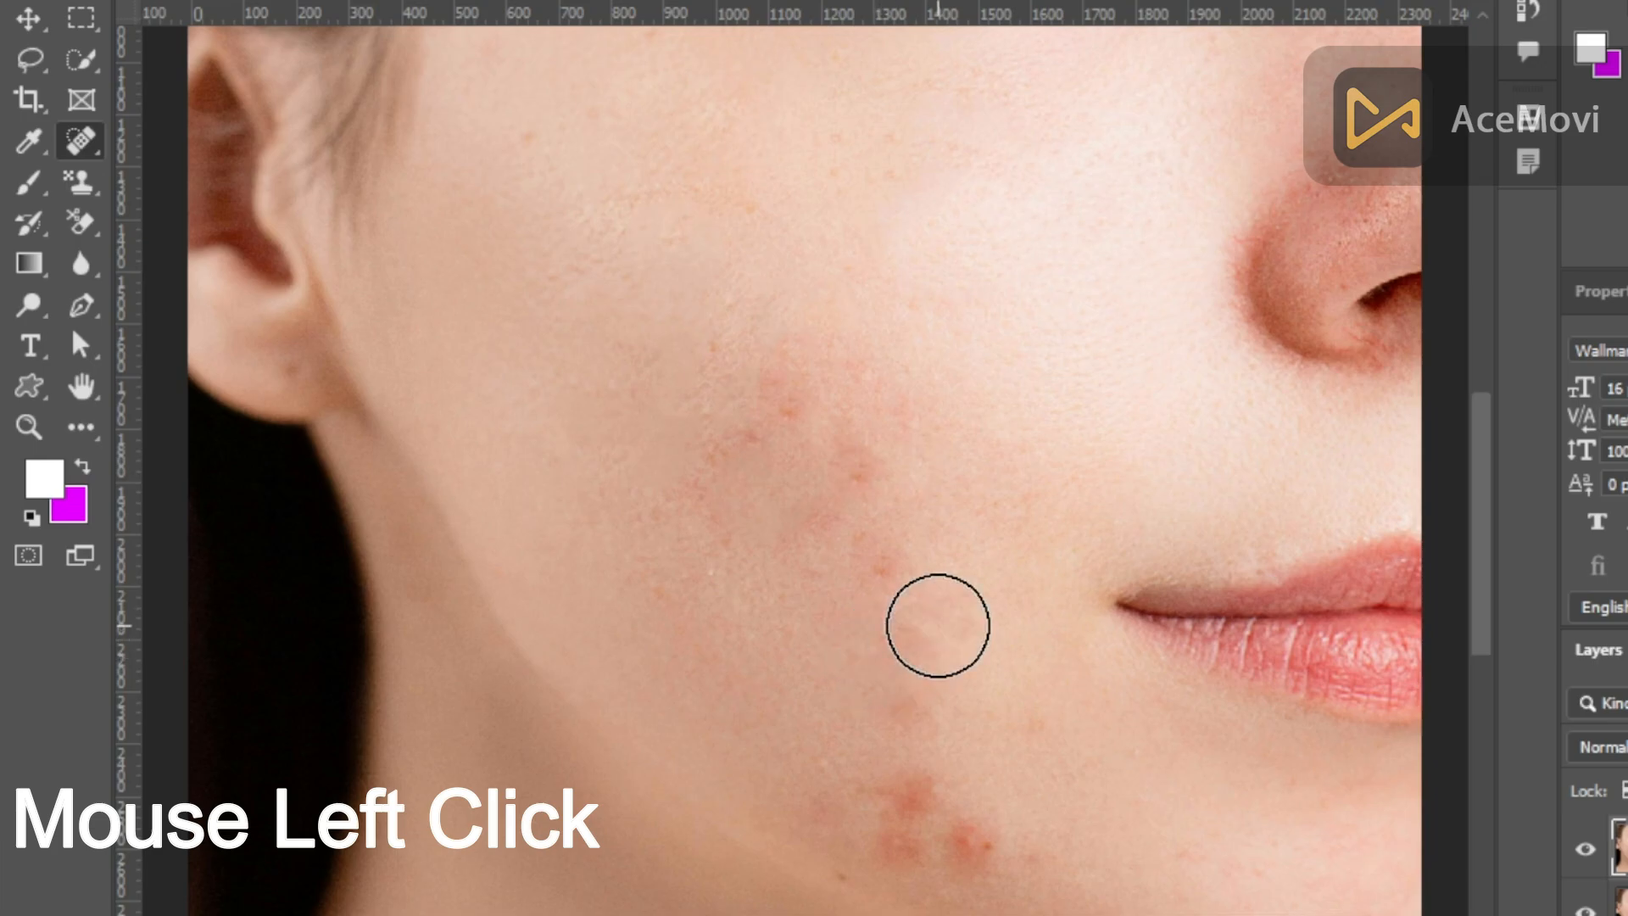
{"action": "left_click", "coordinate": [898, 574]}
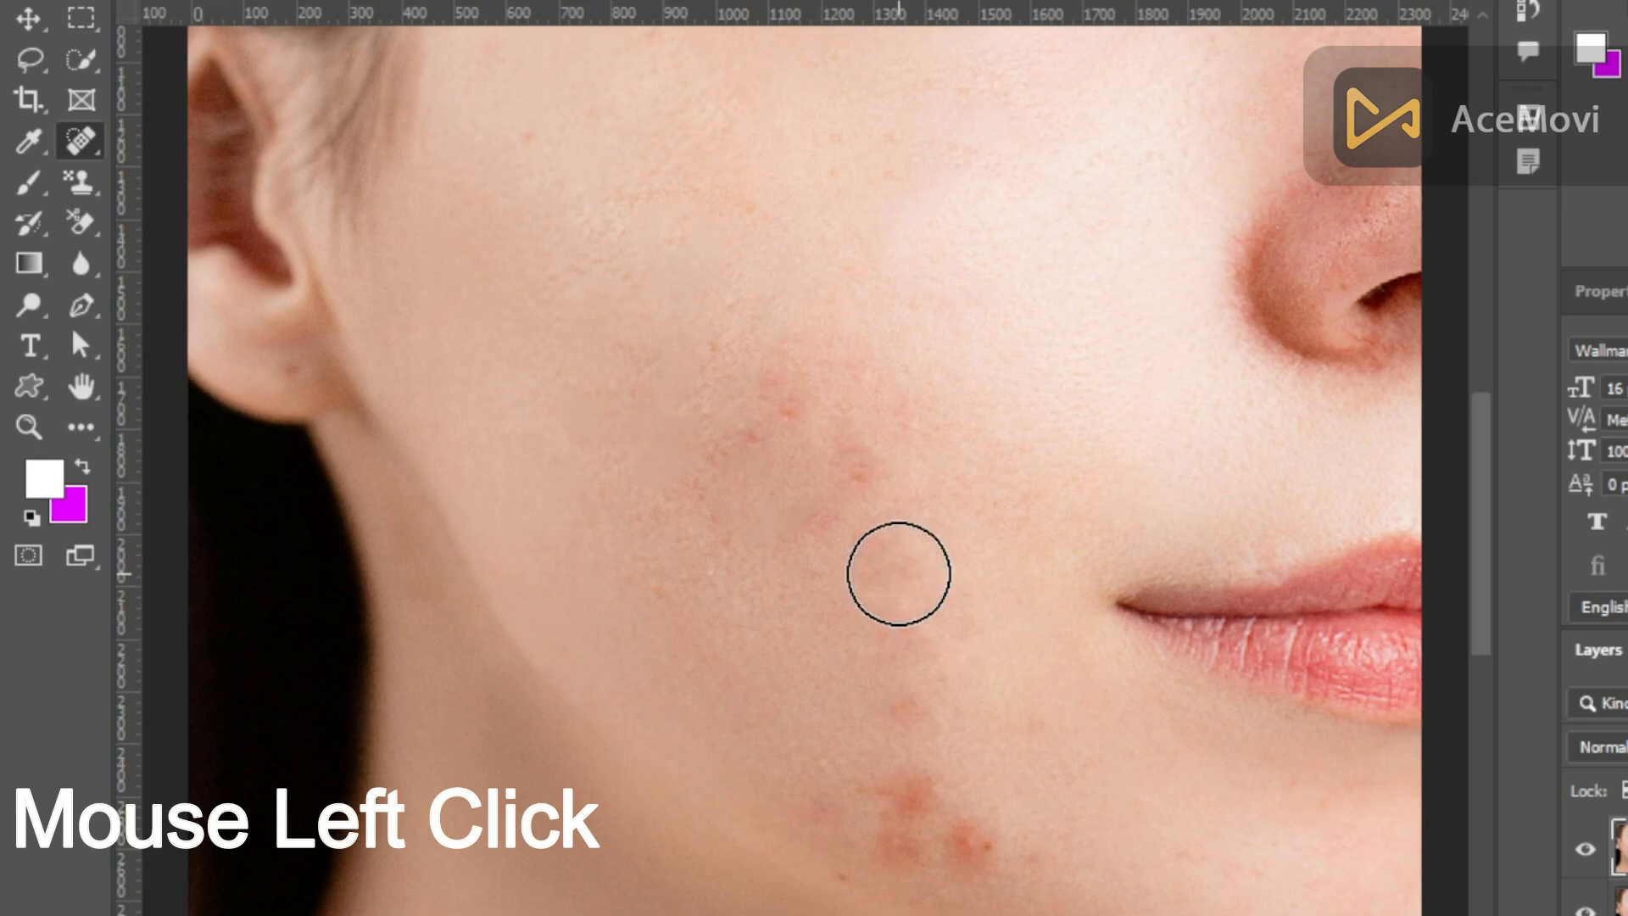
- Heal the remaining faint red marks in the middle of the cheek
{"action": "left_click", "coordinate": [858, 462]}
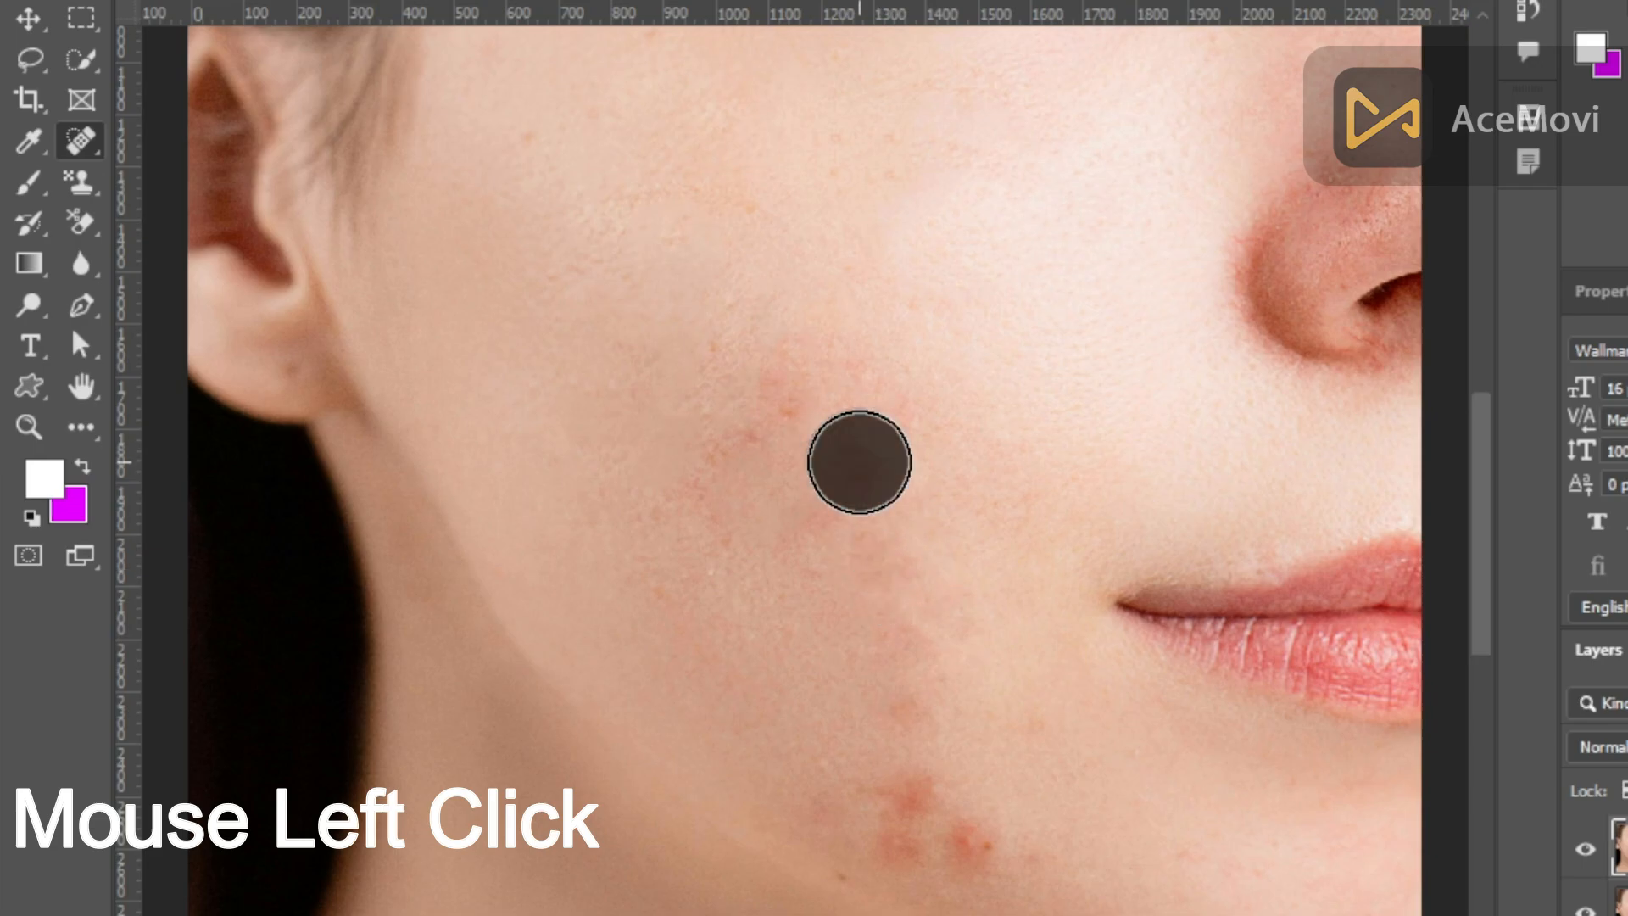
{"action": "left_click", "coordinate": [797, 394]}
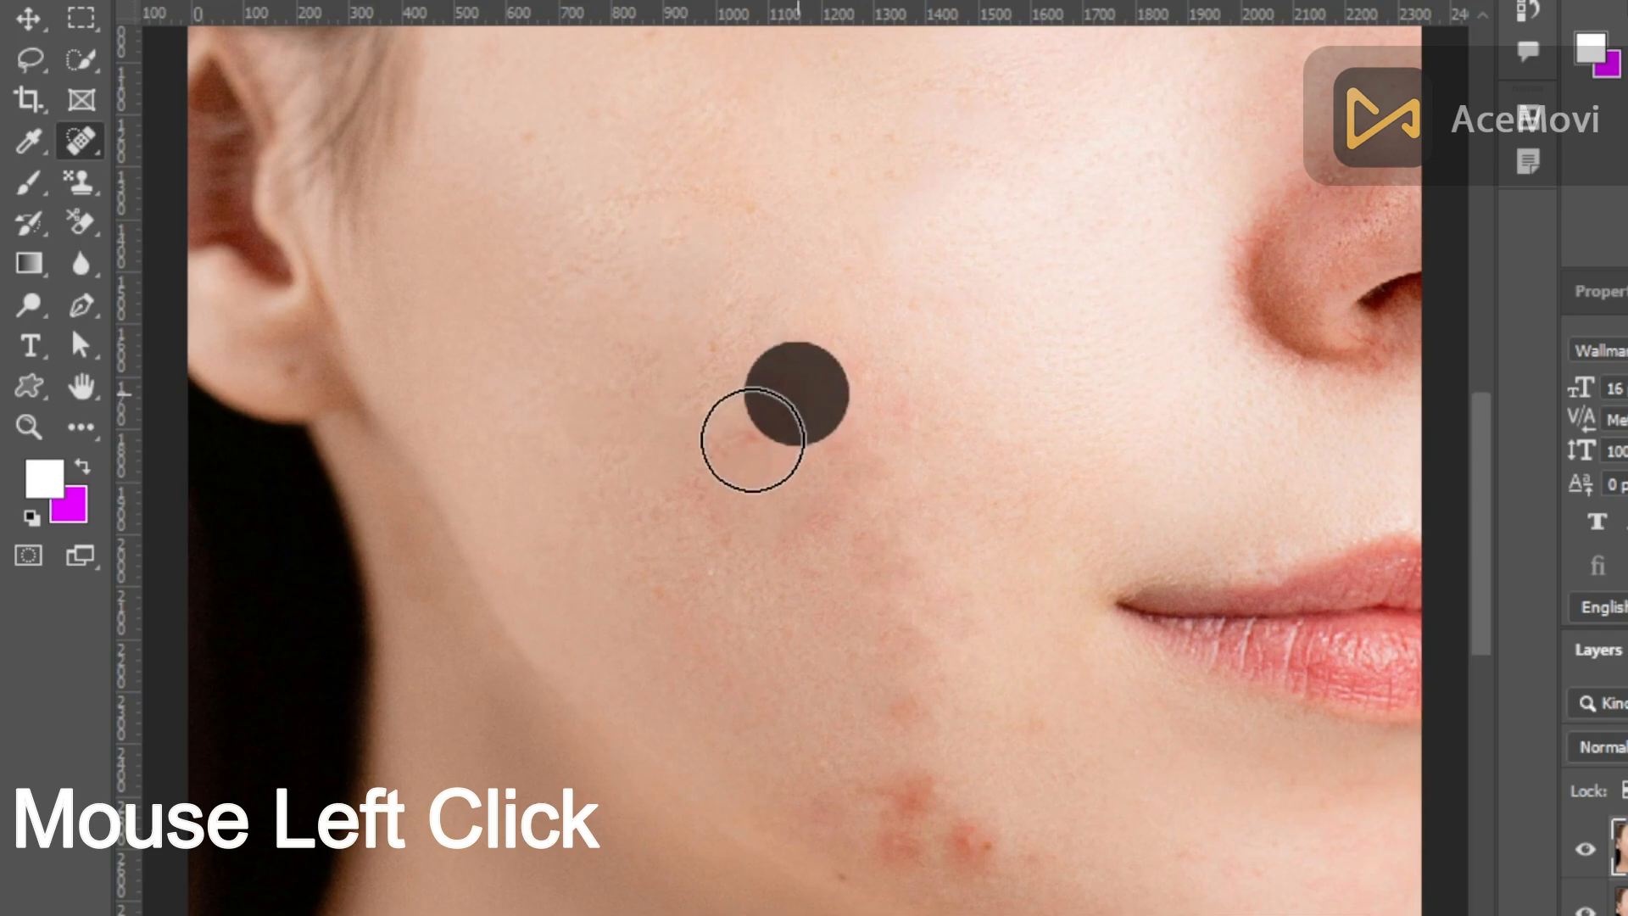
{"action": "left_click", "coordinate": [749, 444]}
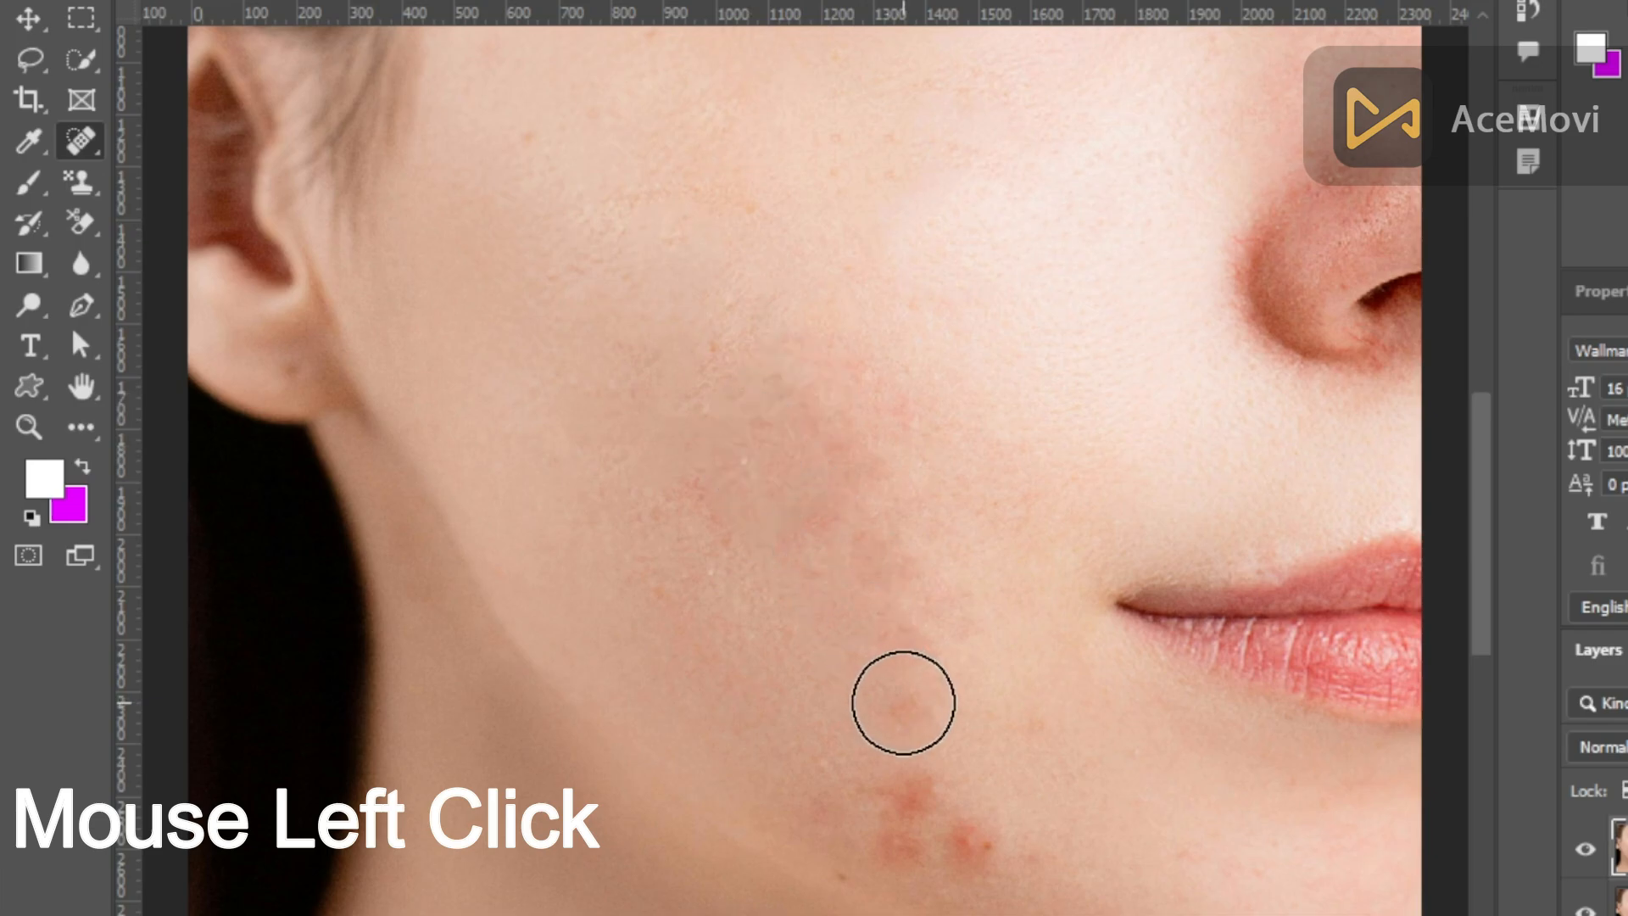
- Heal the blemish on the lower cheek and the cluster of red pimples along the jaw
{"action": "left_click", "coordinate": [900, 700]}
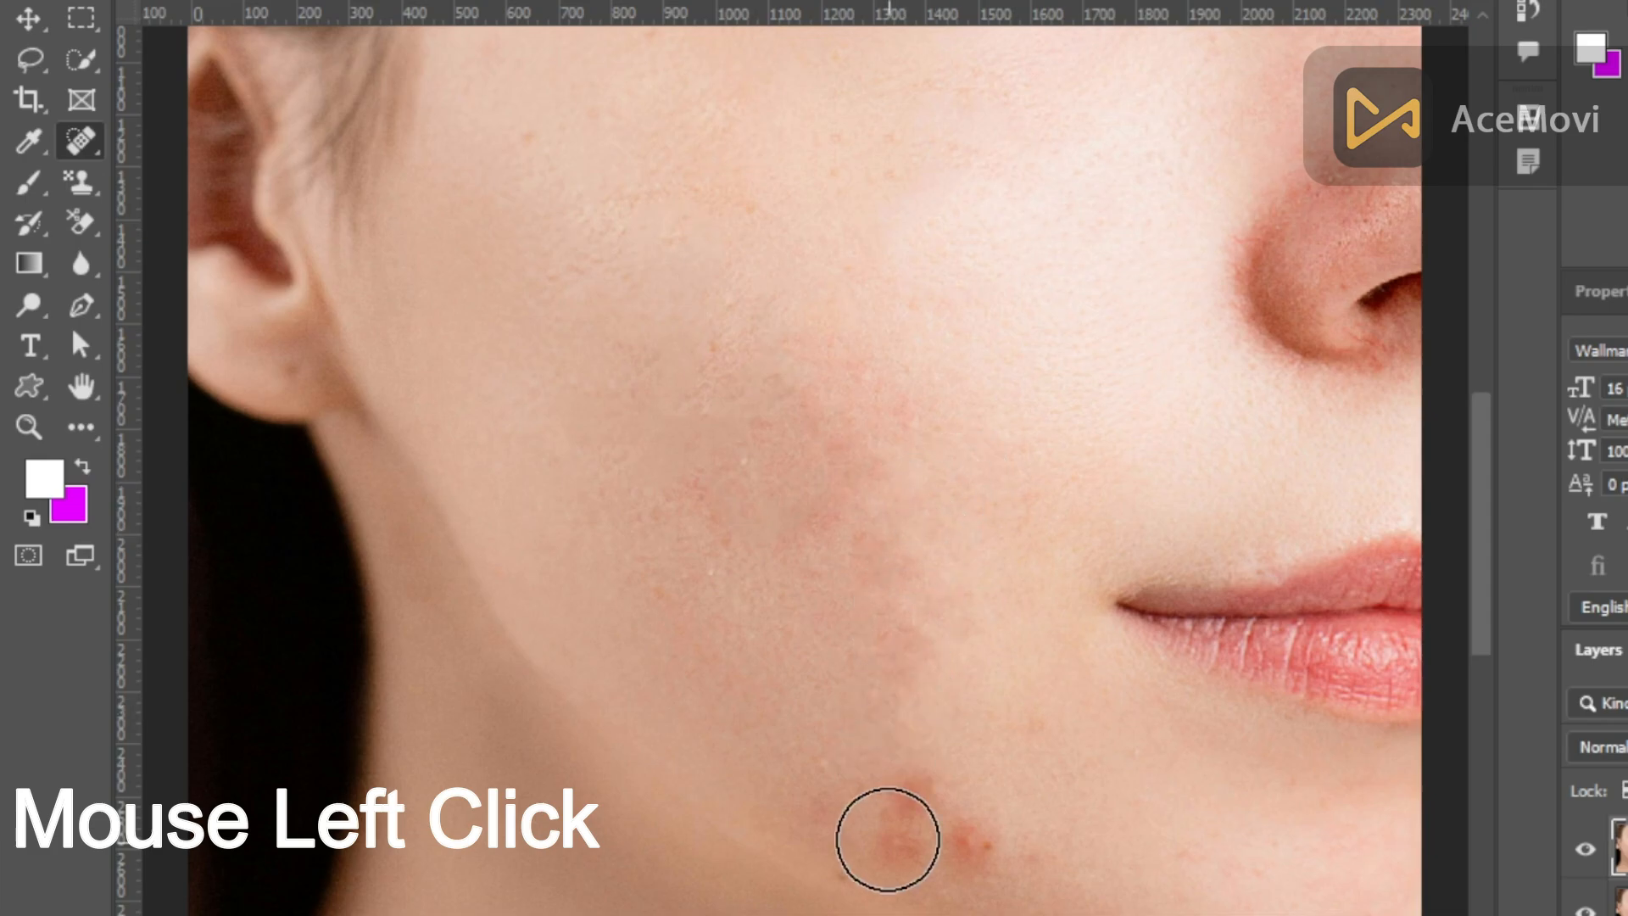
{"action": "left_click", "coordinate": [917, 786]}
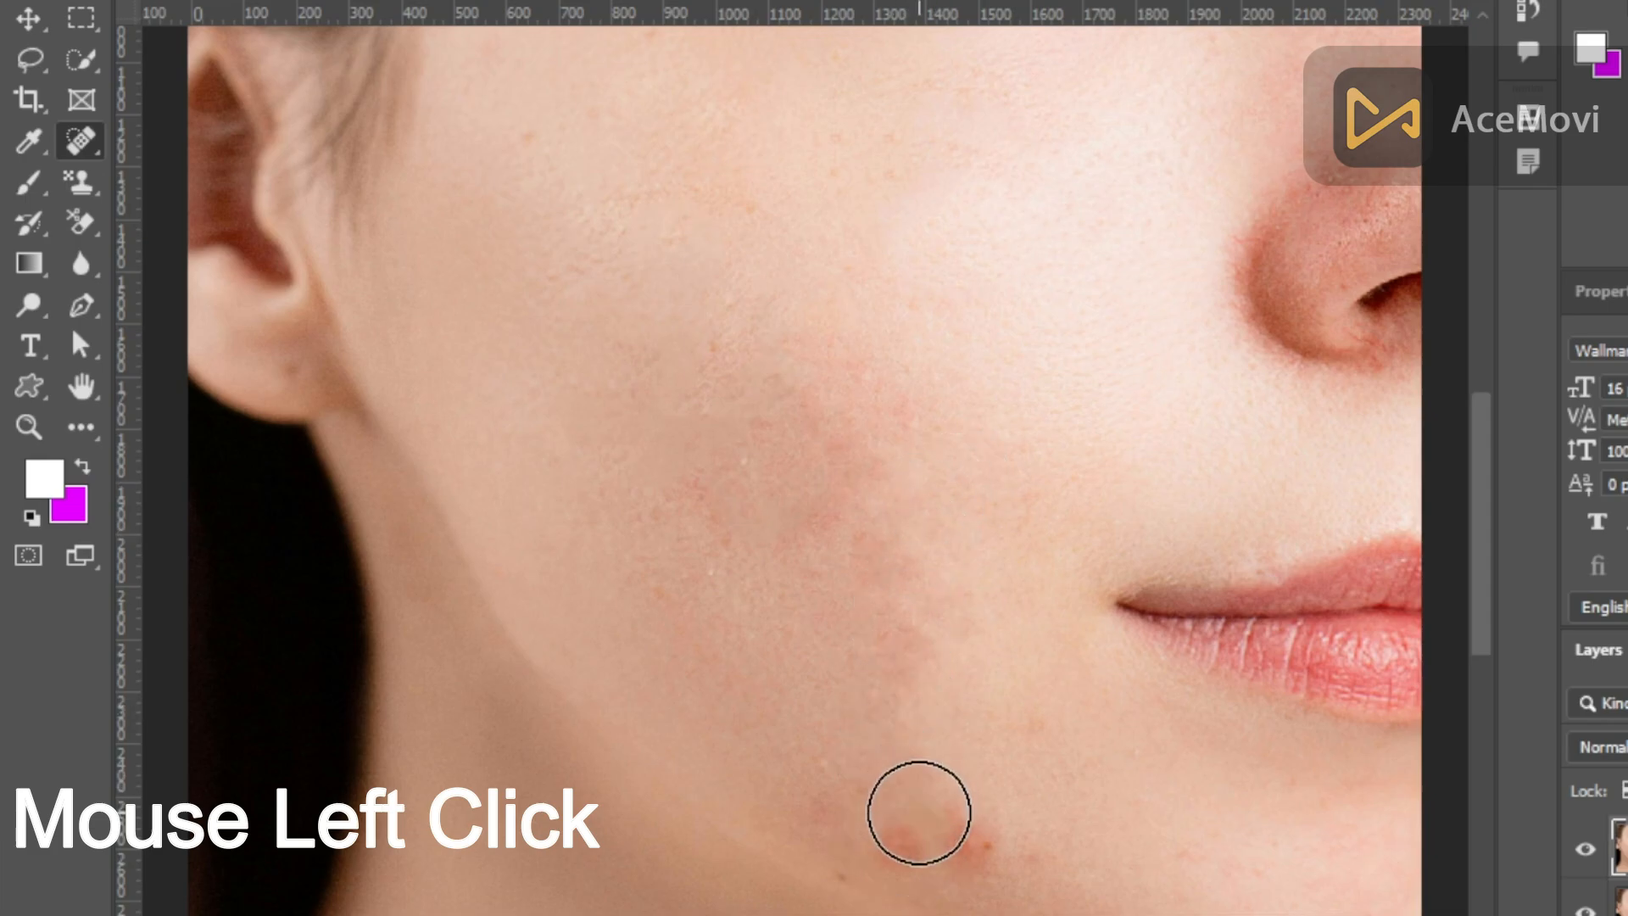
{"action": "left_click", "coordinate": [892, 841]}
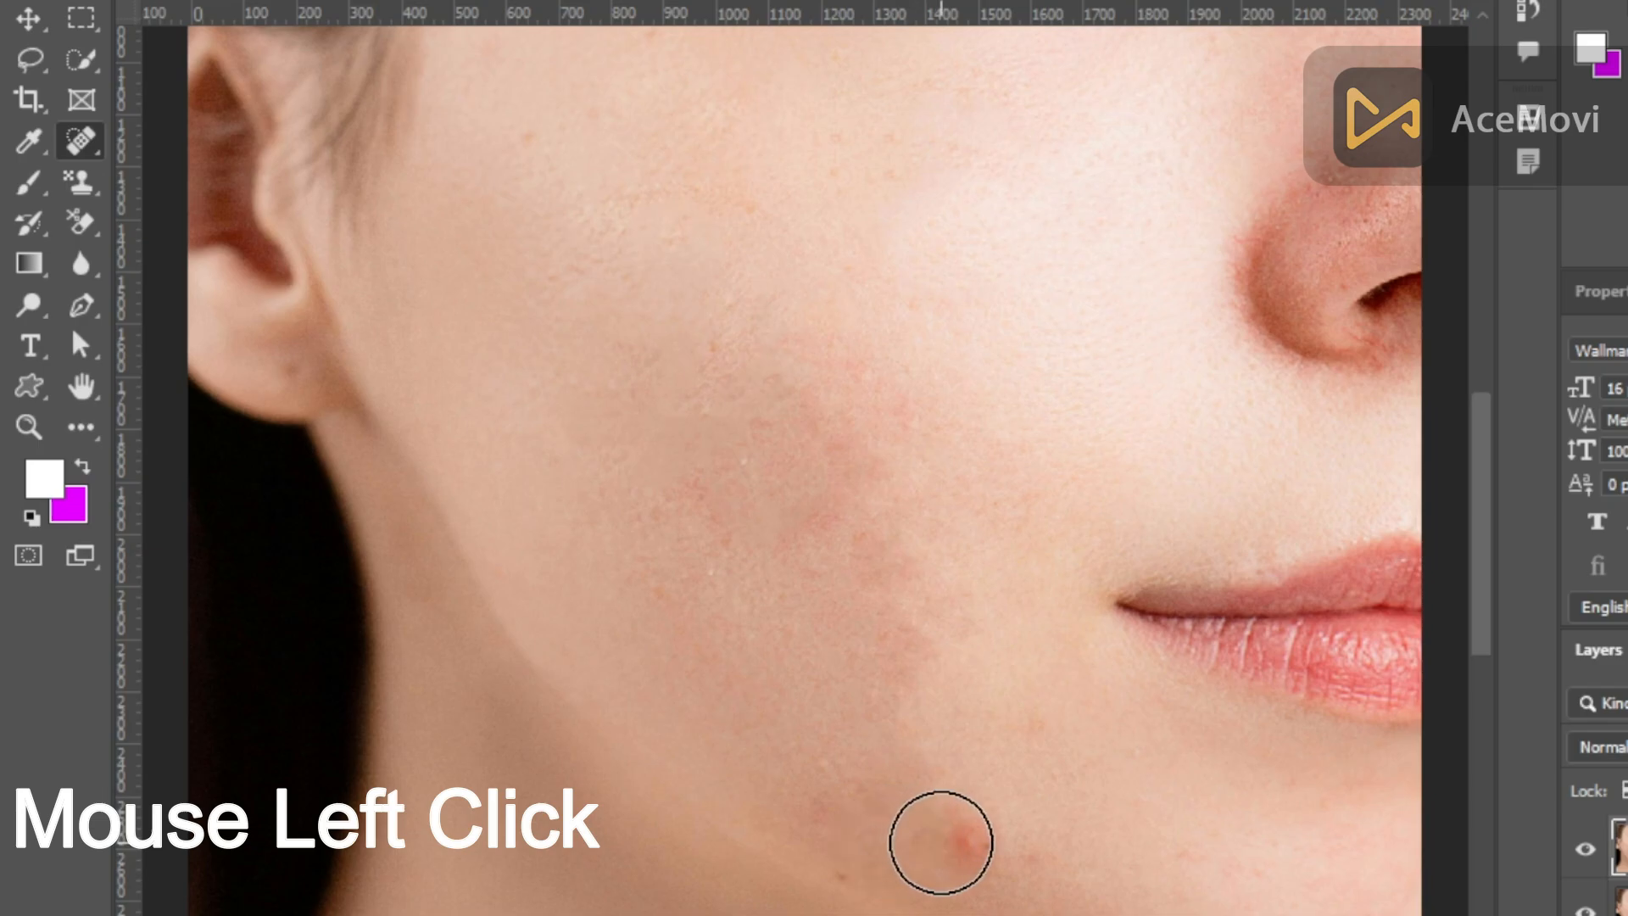
{"action": "left_click", "coordinate": [975, 842]}
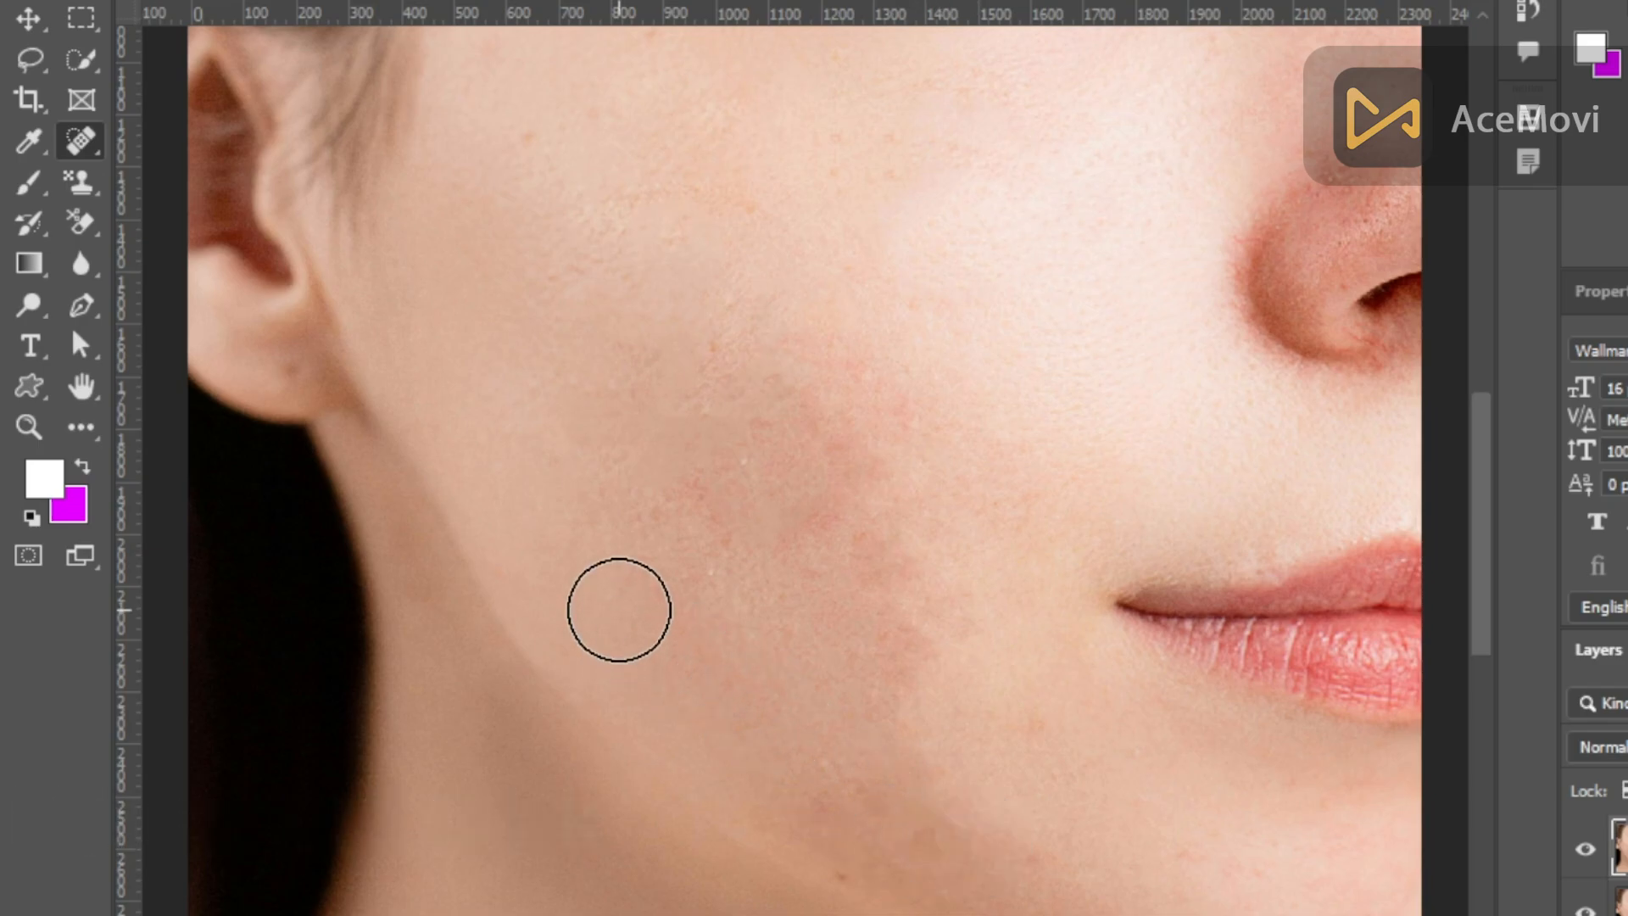
{"action": "scroll", "coordinate": [619, 569], "scroll_direction": "up", "scroll_amount": 2}
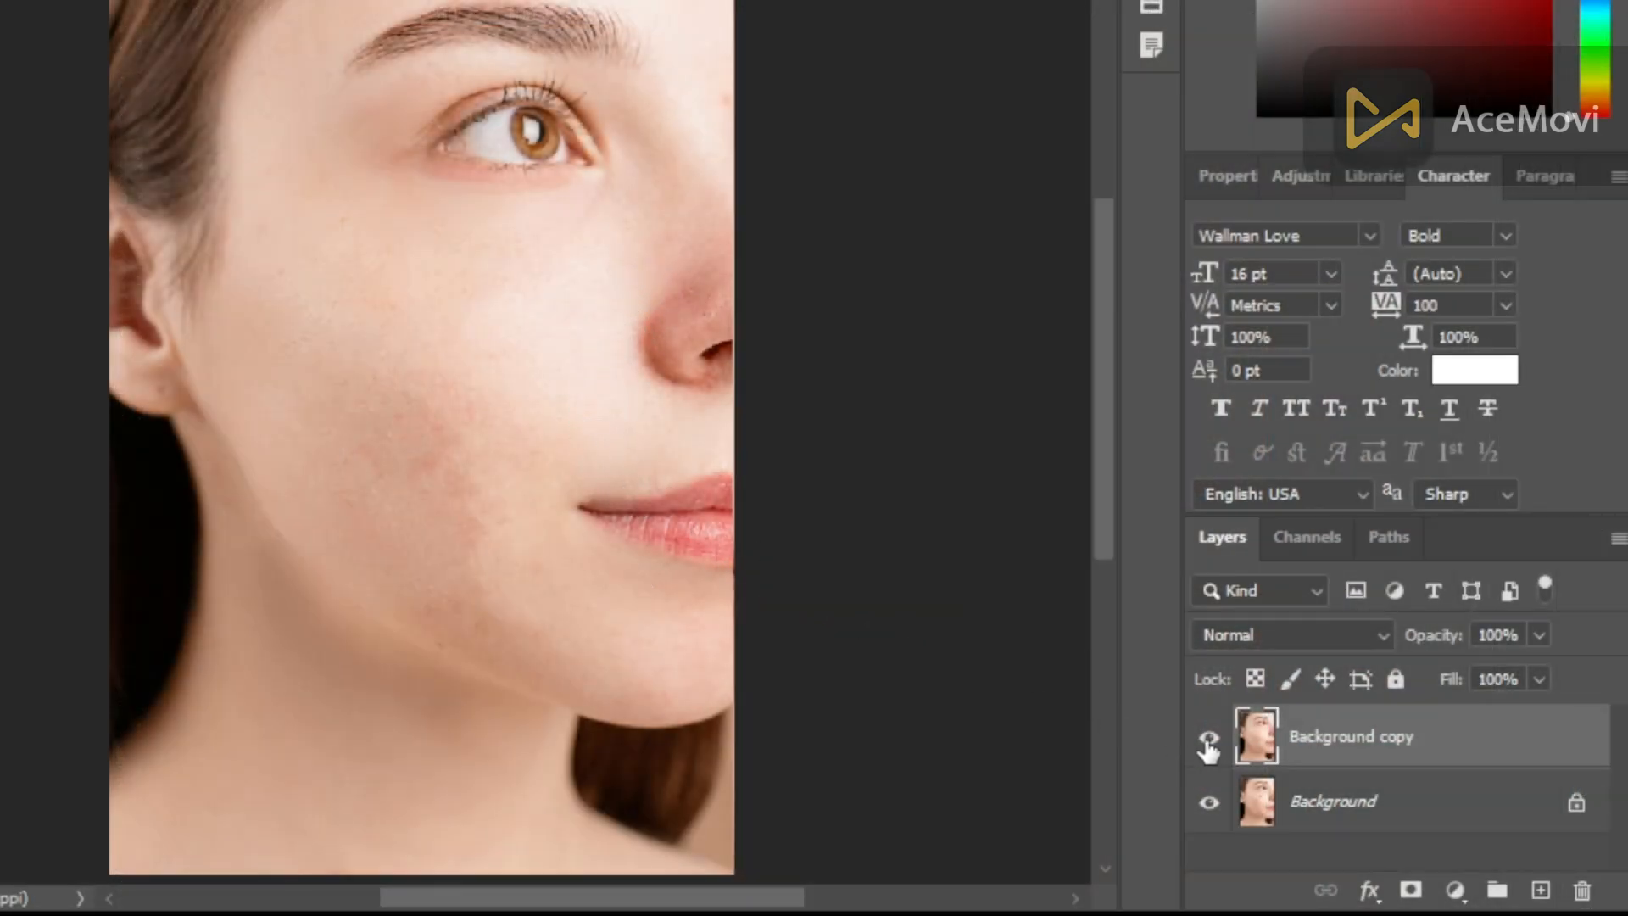
- Toggle the retouched portrait layer's visibility several times to compare the healed skin with the original
{"action": "left_click", "coordinate": [1208, 739]}
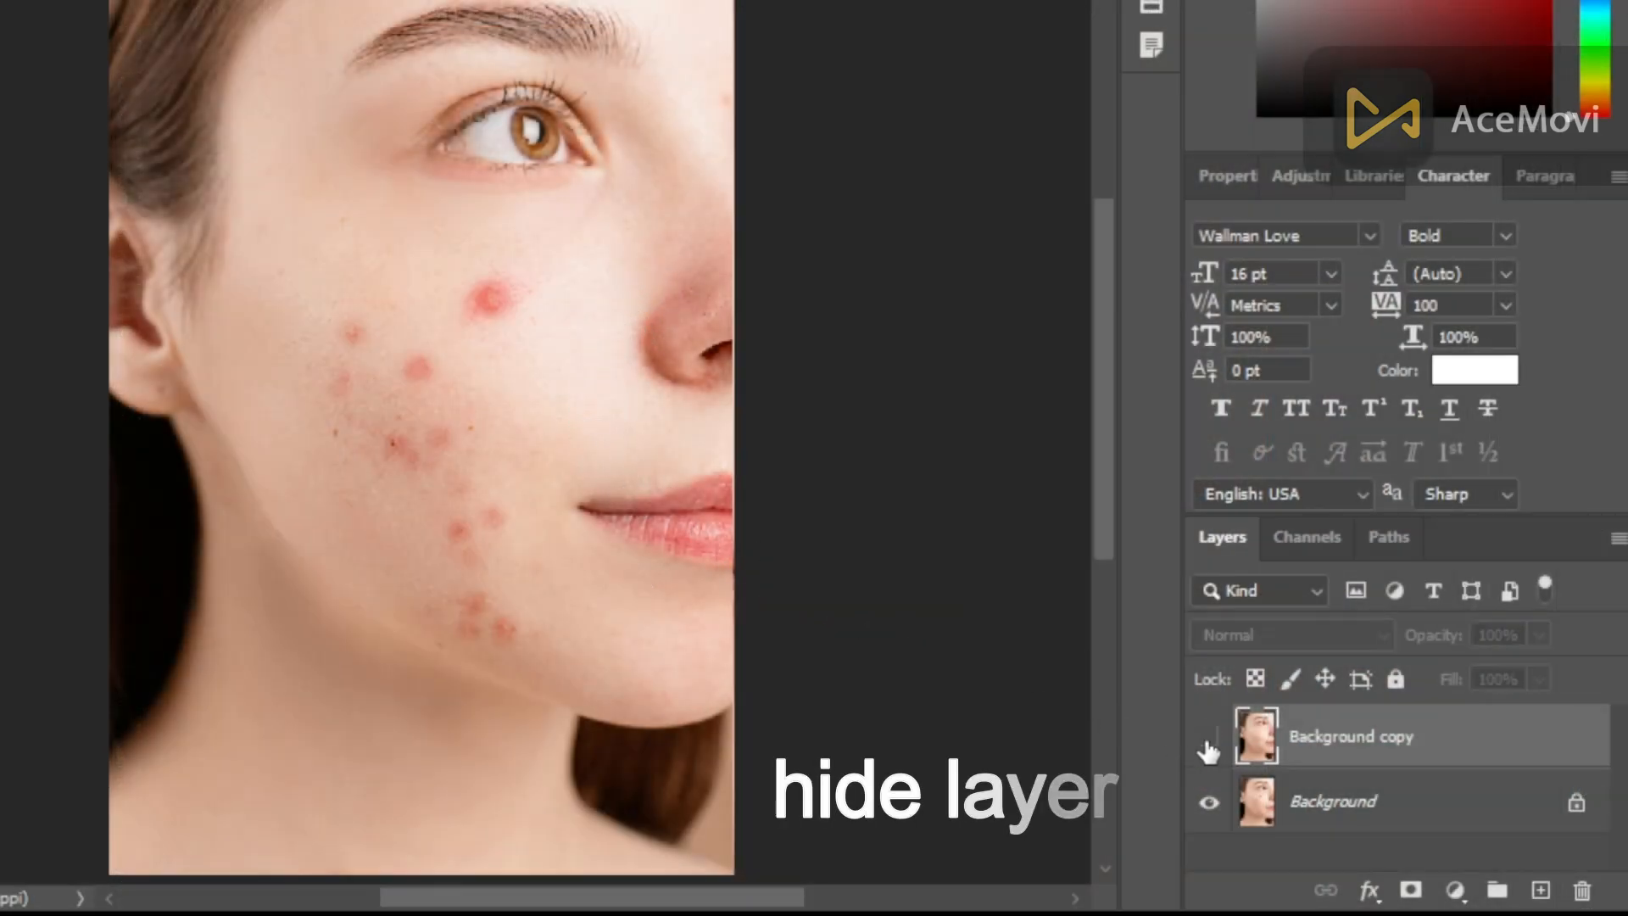
{"action": "left_click", "coordinate": [1208, 739]}
{"action": "left_click", "coordinate": [1208, 740]}
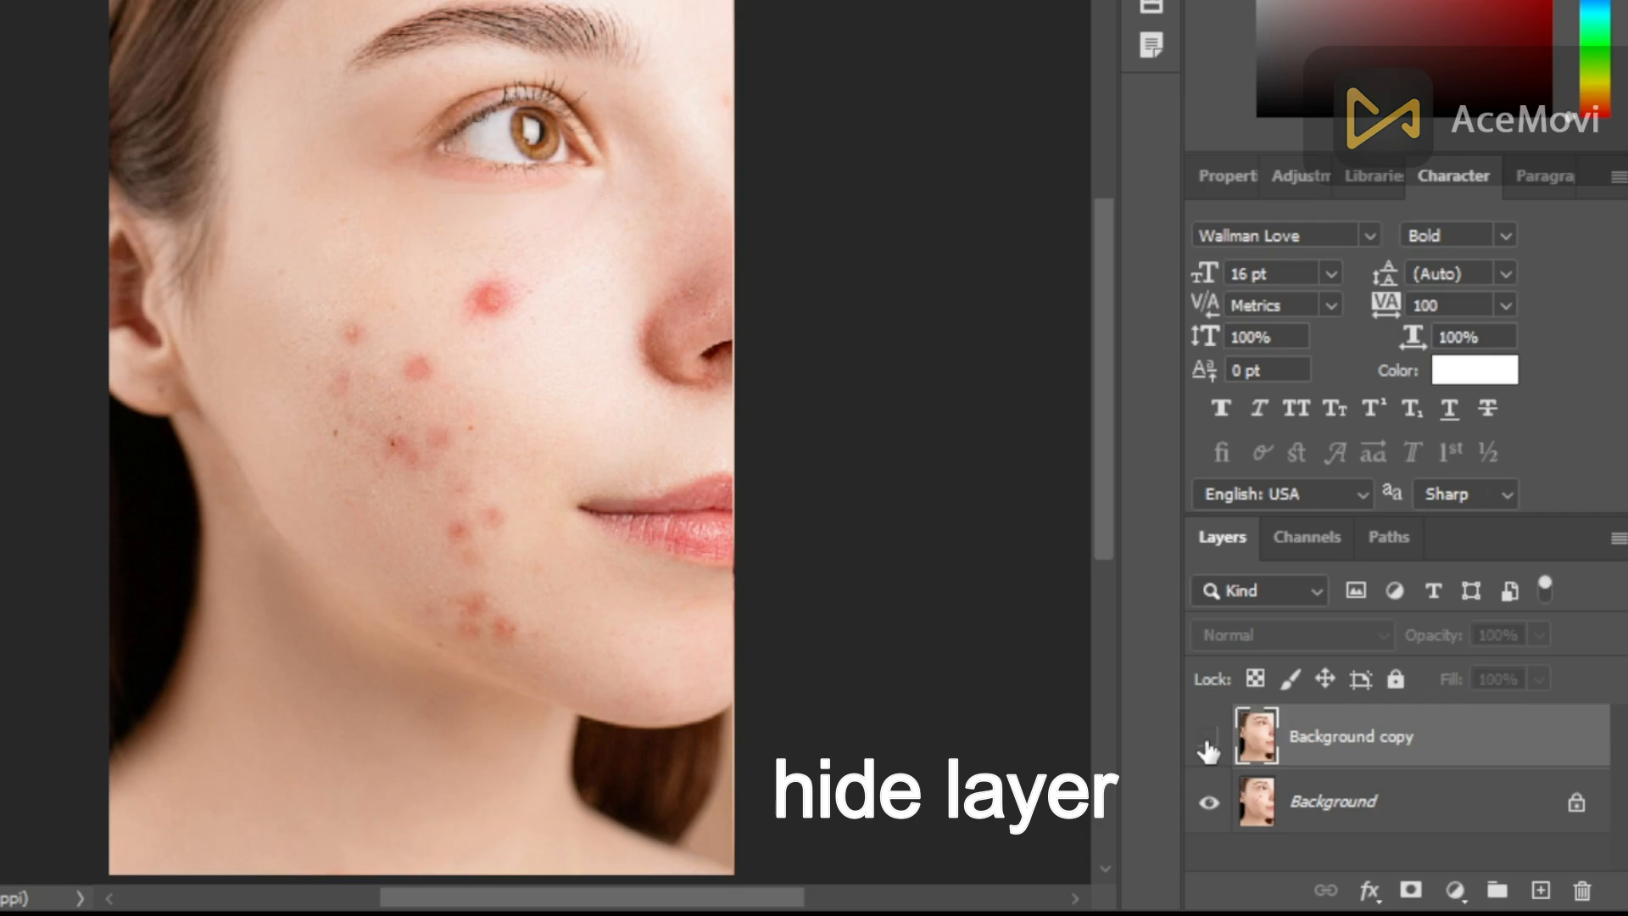
{"action": "left_click", "coordinate": [1208, 742]}
{"action": "left_click", "coordinate": [1208, 741]}
{"action": "left_click", "coordinate": [1208, 742]}
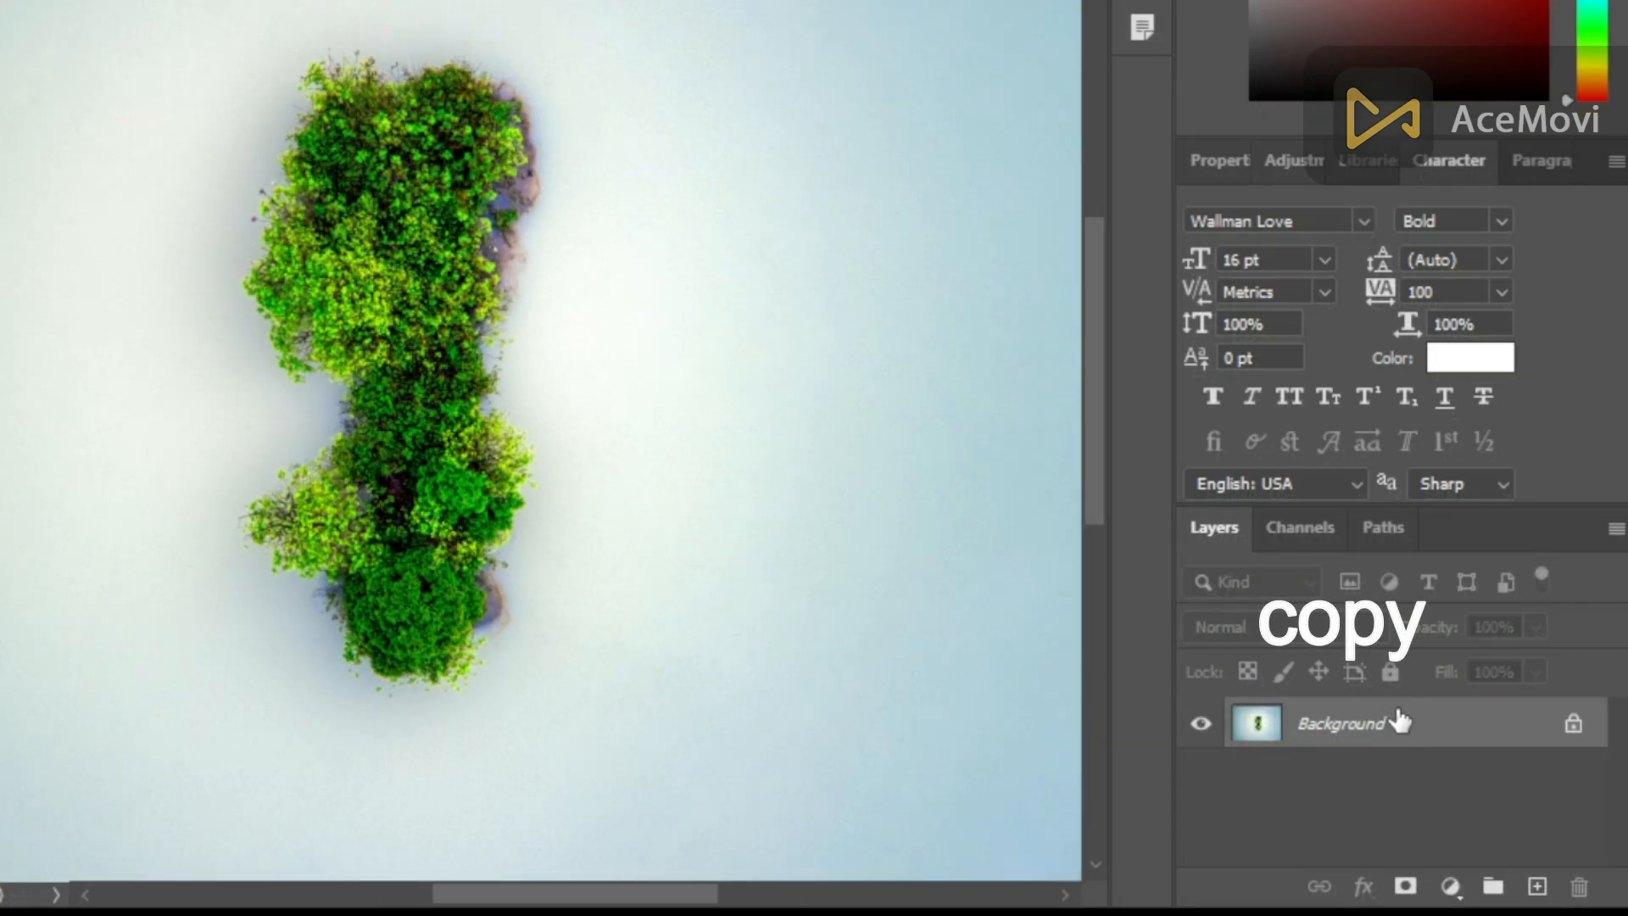
- Duplicate the Background layer of the green island photo and activate the Healing Brush Tool
{"action": "left_click_drag", "start_coordinate": [1399, 721], "coordinate": [1537, 887]}
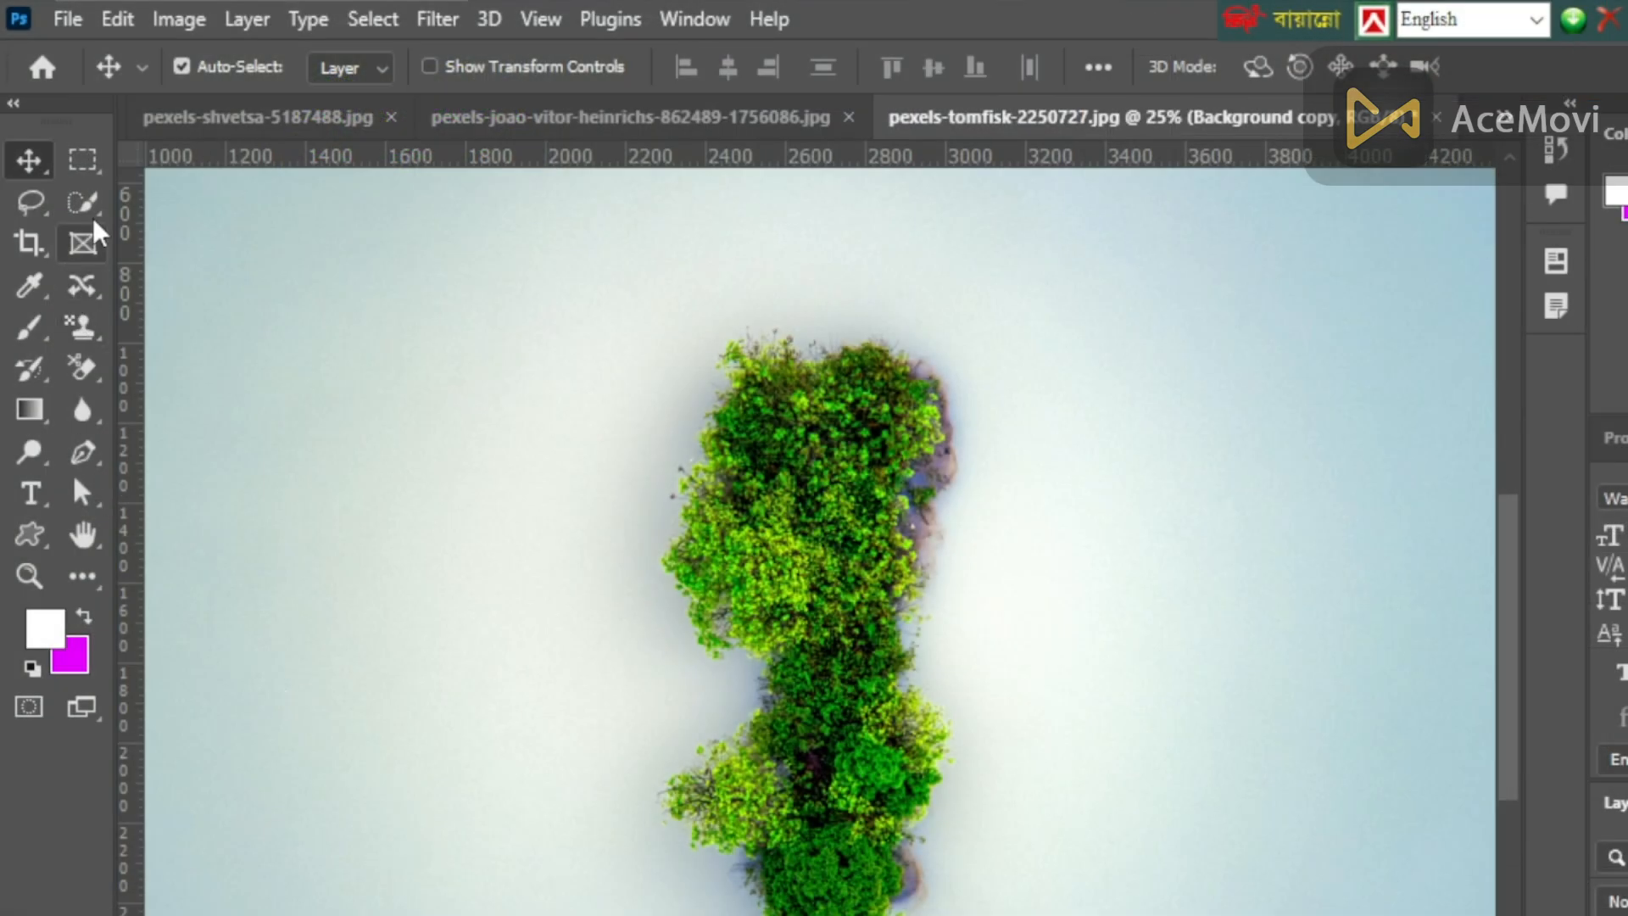
{"action": "left_click", "coordinate": [82, 284]}
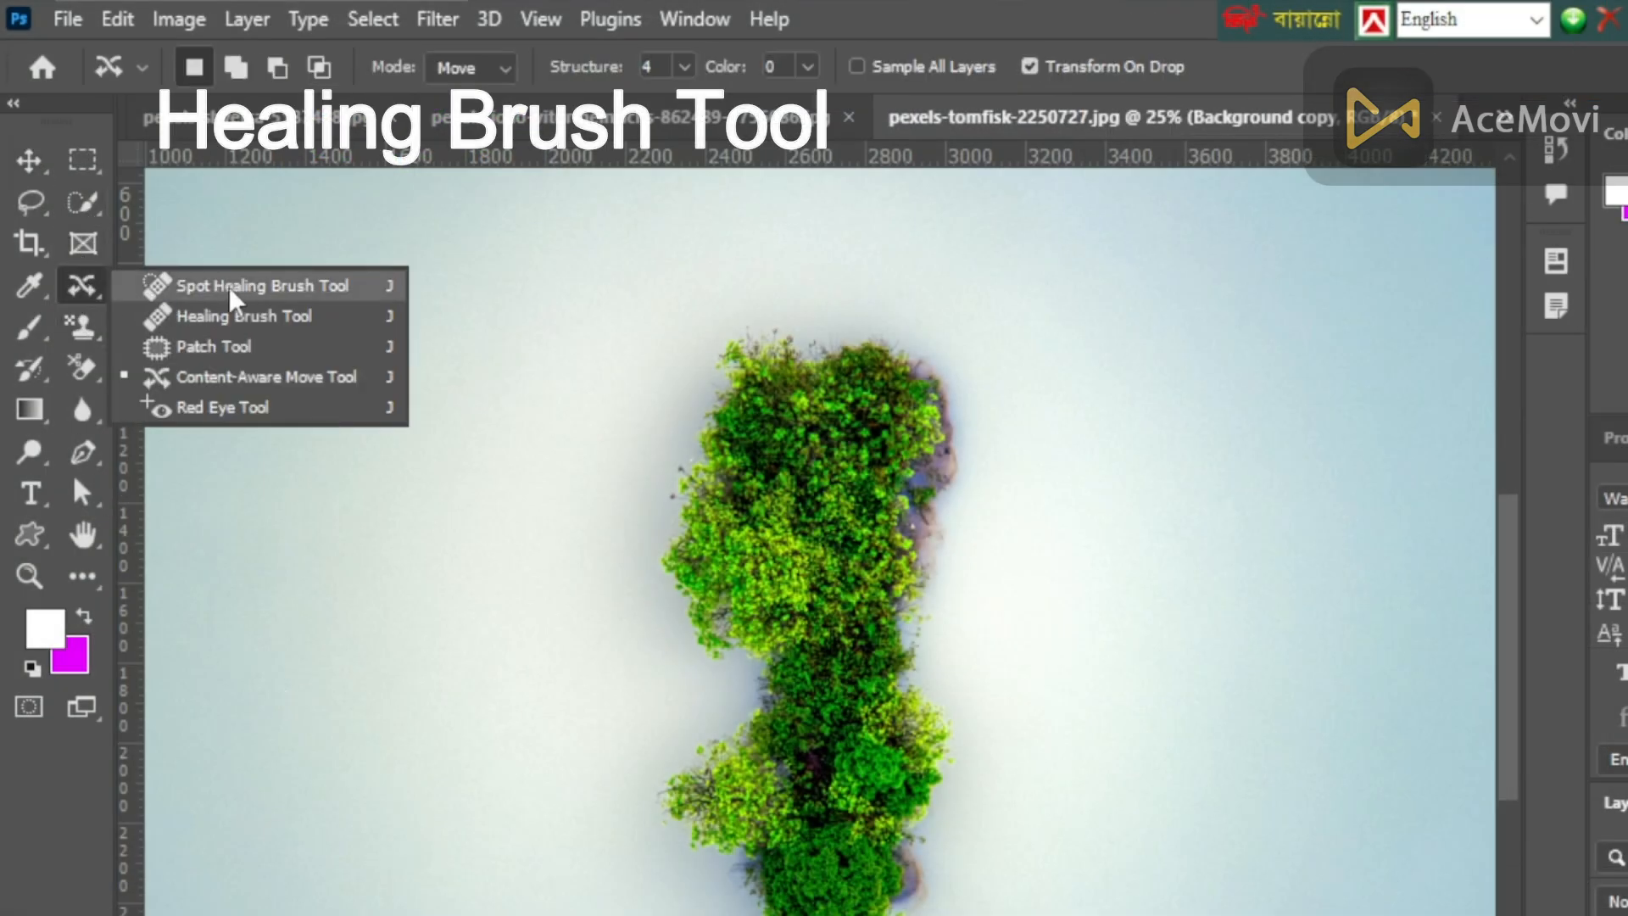
{"action": "left_click", "coordinate": [235, 317]}
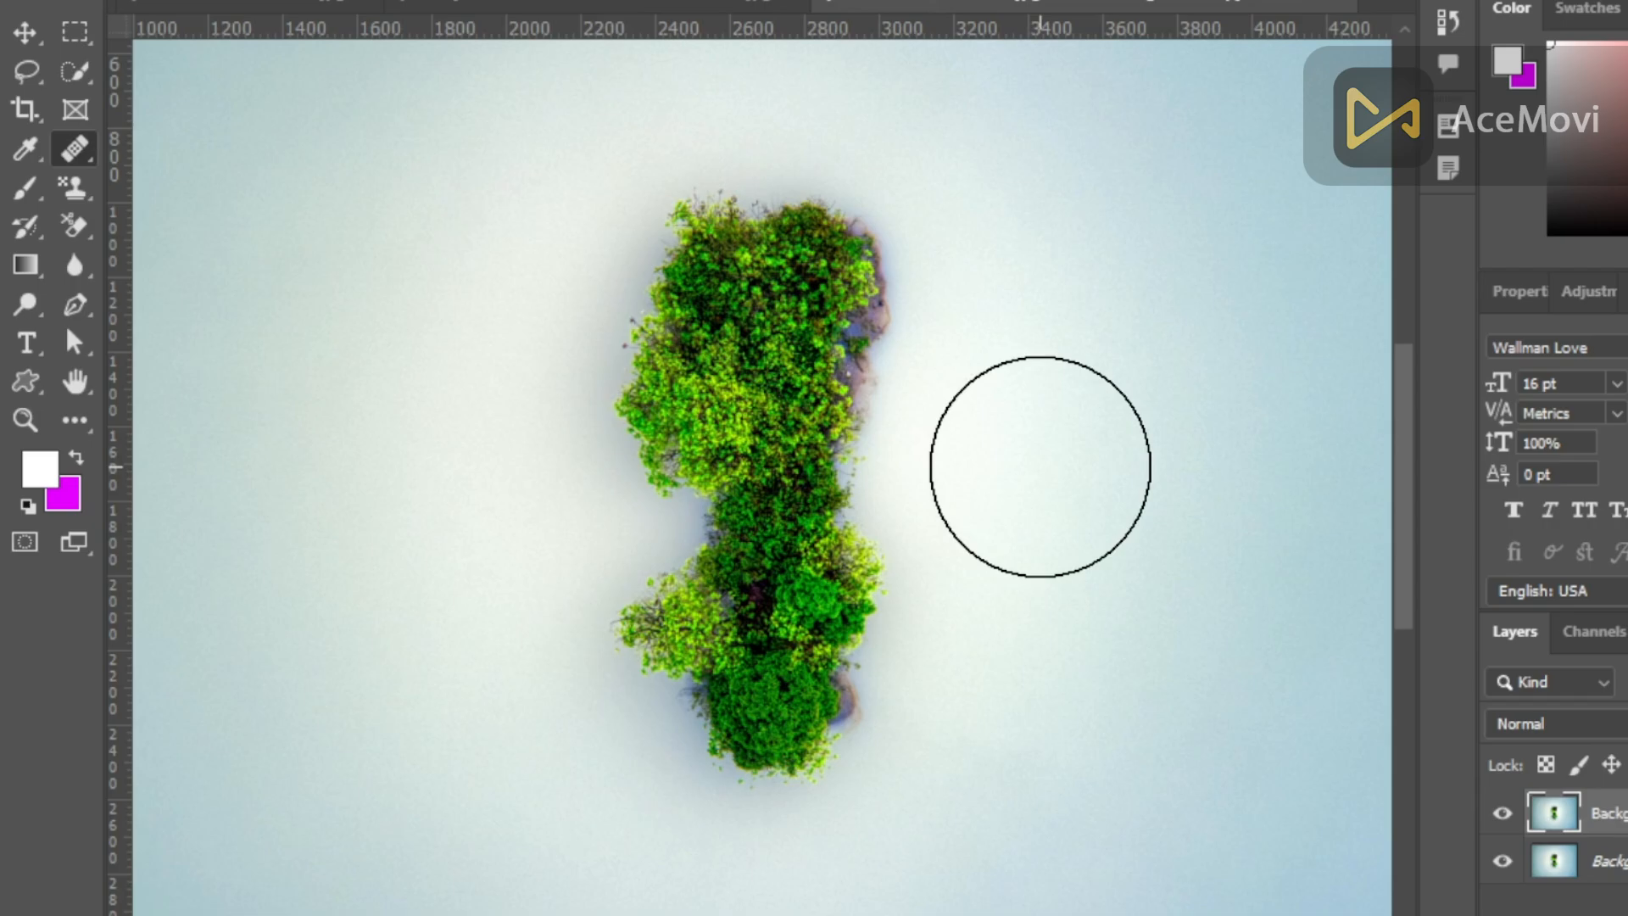
- Enlarge the Healing Brush to 1300 pixels so it spans more than the island's width
{"action": "key", "text": "bracketright"}
{"action": "key", "text": "bracketright"}
{"action": "key", "text": "bracketright"}
{"action": "key", "text": "bracketright"}
{"action": "key", "text": "bracketright"}
{"action": "key", "text": "bracketright"}
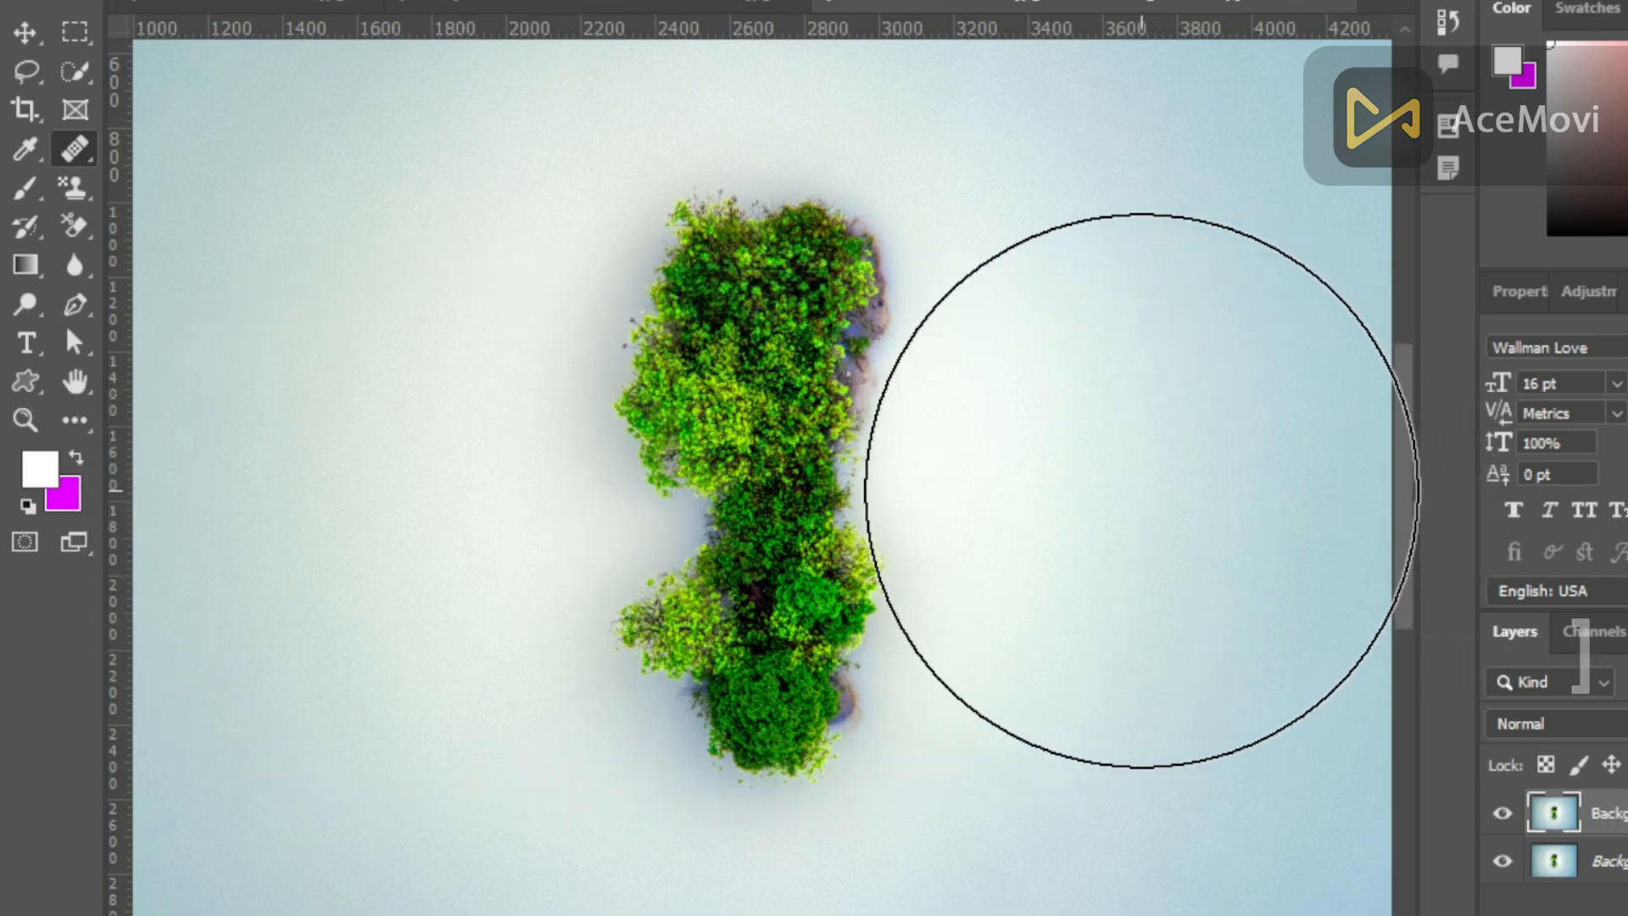
{"action": "key", "text": "bracketleft"}
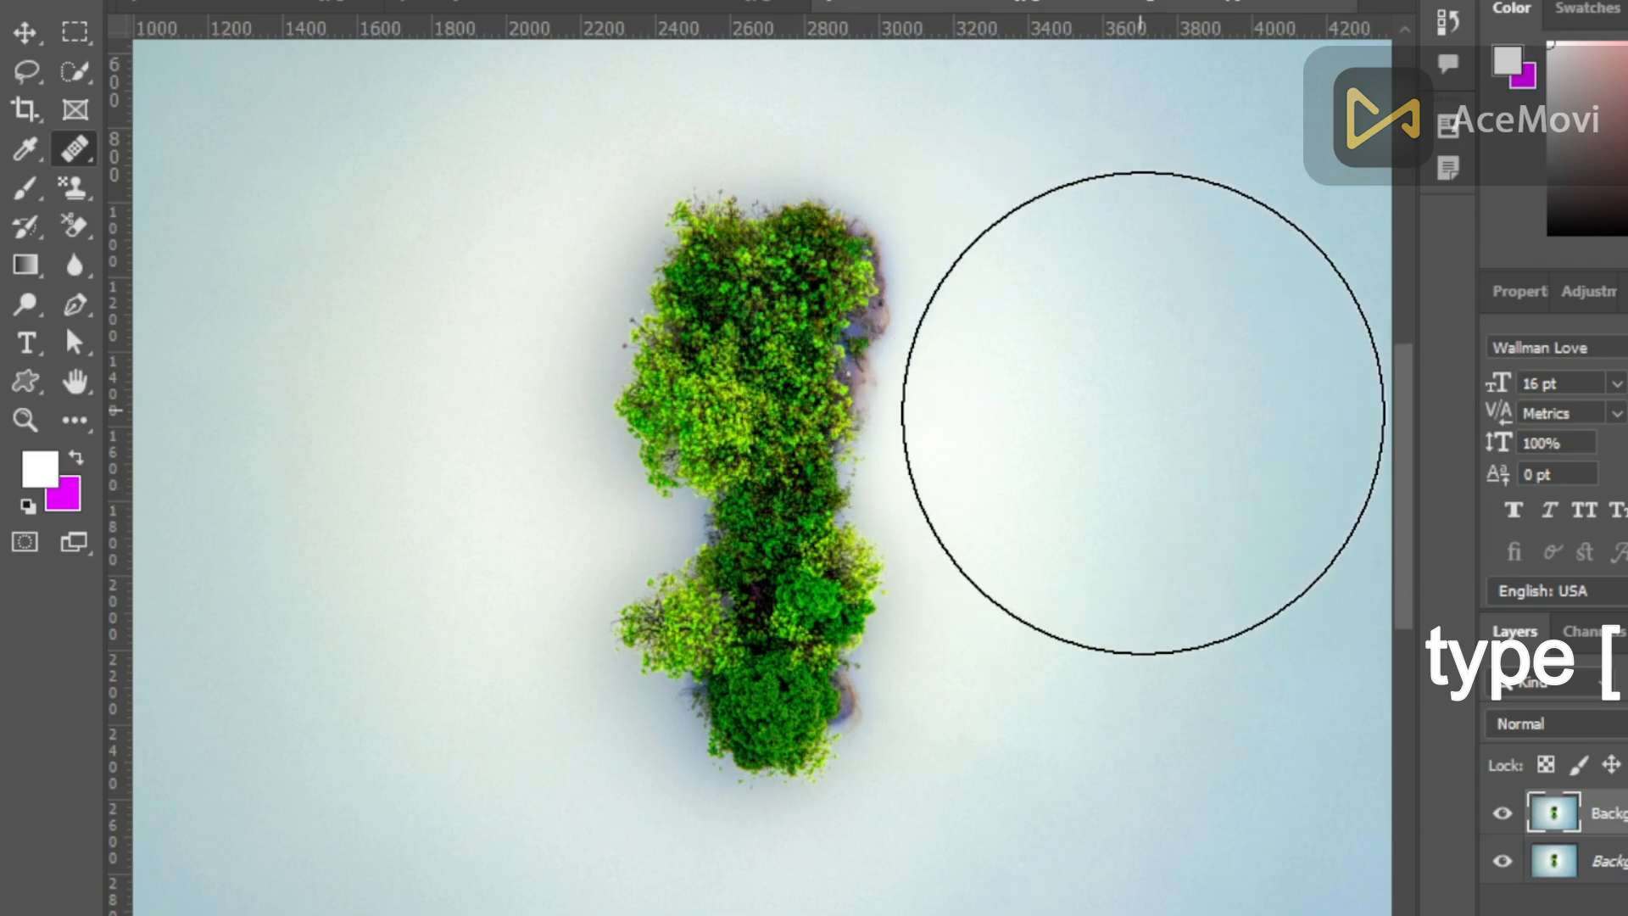
- Remove the green island by healing over it with the clean pale backdrop as the source
{"action": "left_click", "coordinate": [739, 312]}
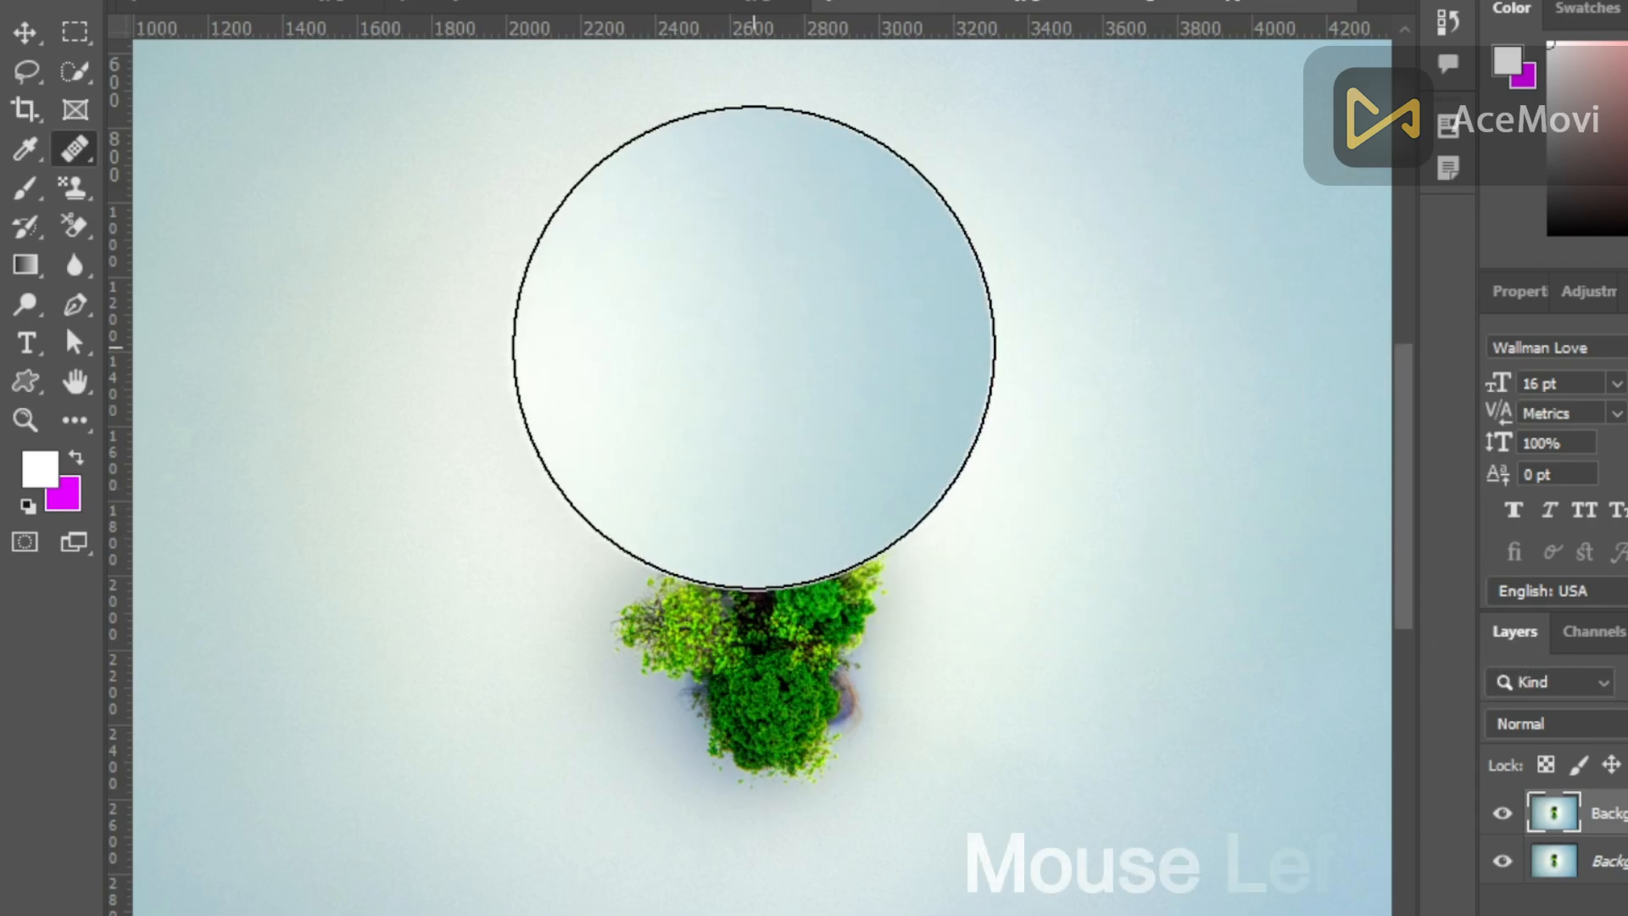
{"action": "mouse_move", "coordinate": [759, 347]}
{"action": "left_mouse_down"}
{"action": "mouse_move", "coordinate": [768, 686]}
{"action": "mouse_move", "coordinate": [949, 898]}
{"action": "mouse_move", "coordinate": [1148, 894]}
{"action": "mouse_move", "coordinate": [789, 606]}
{"action": "left_mouse_up"}
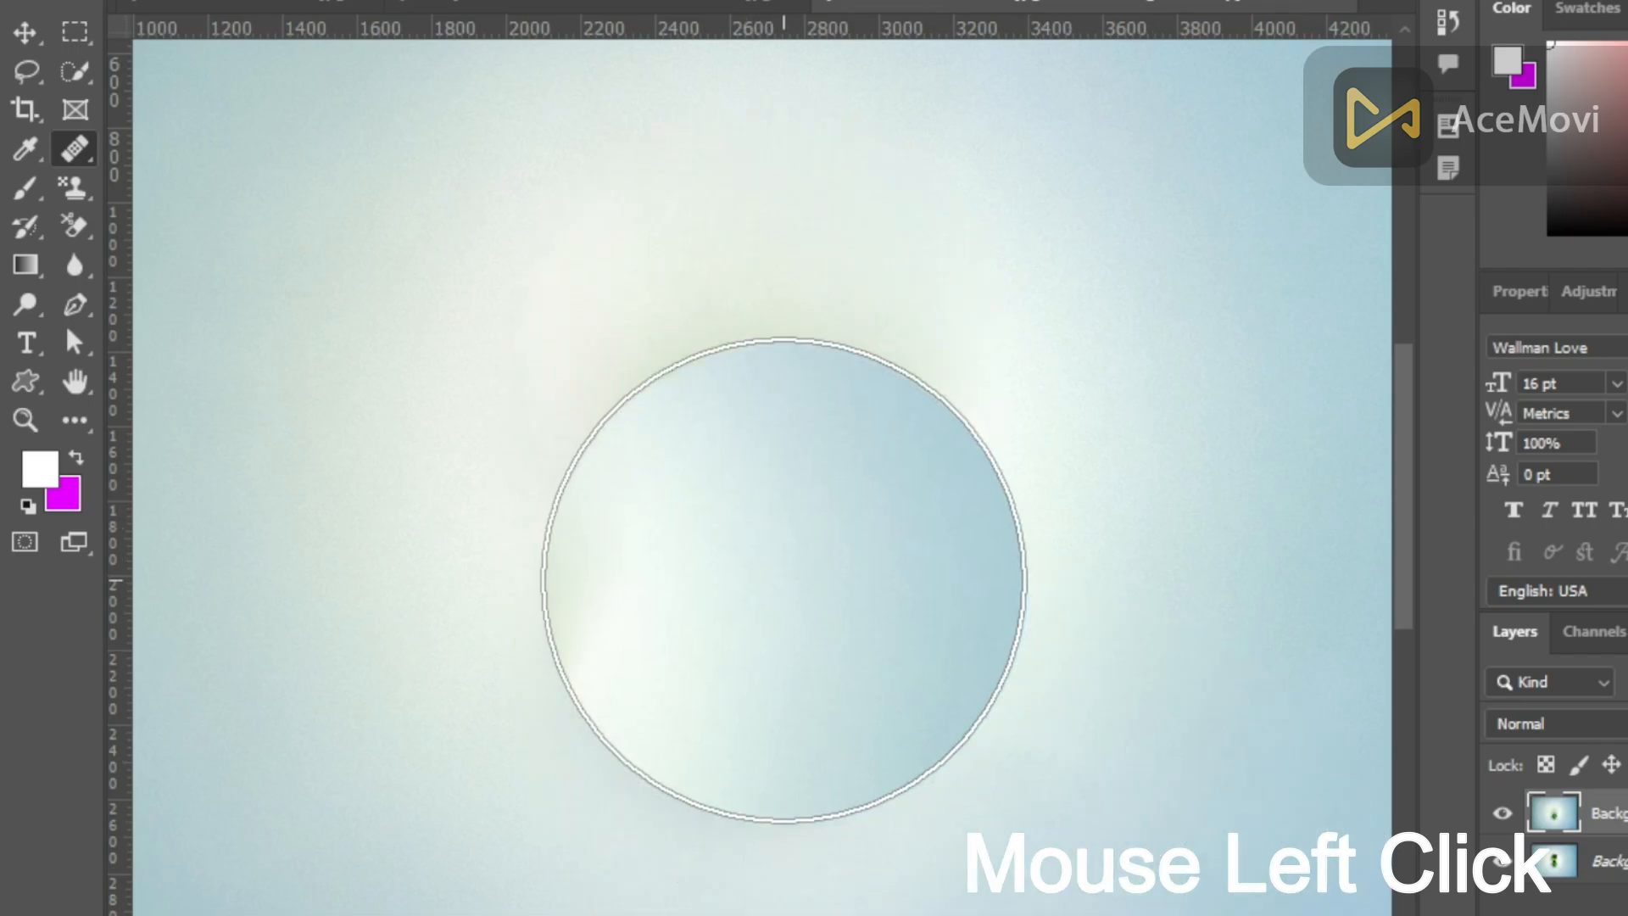
{"action": "left_click", "coordinate": [716, 567]}
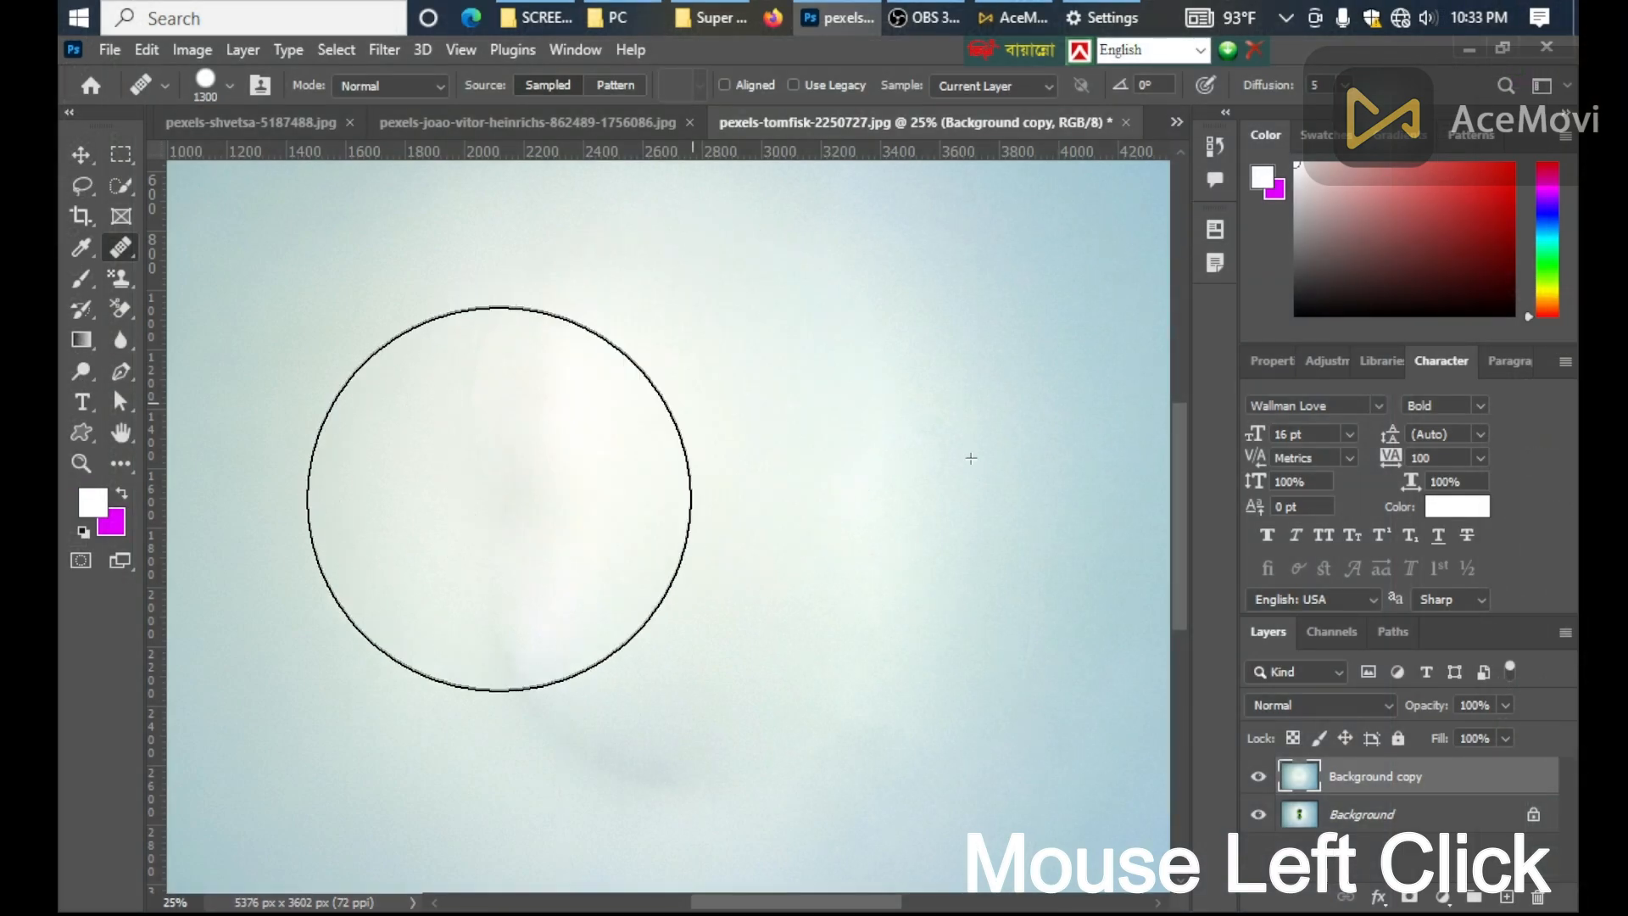
- Heal the leftover smudge where the island stood and blend the tones toward the backdrop's edges
{"action": "left_click", "coordinate": [510, 584]}
{"action": "left_click", "coordinate": [1102, 650]}
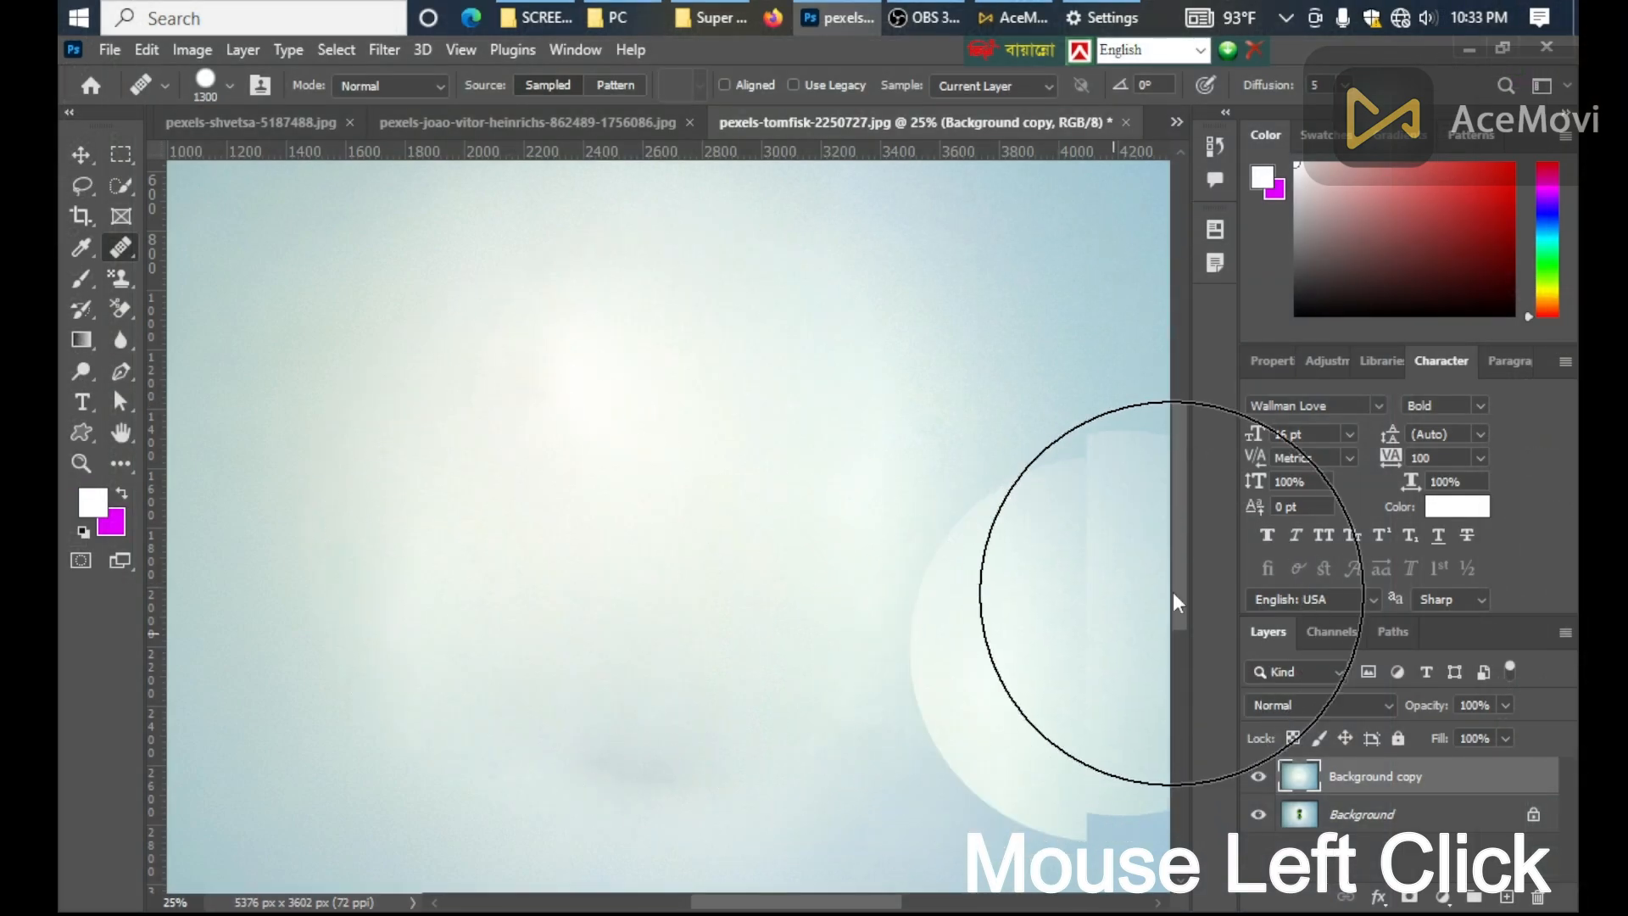
{"action": "left_click", "coordinate": [1163, 581]}
{"action": "left_click", "coordinate": [427, 390]}
- Switch to the Move Tool and toggle the healed copy's visibility to compare it with the original island photo
{"action": "left_click", "coordinate": [82, 155]}
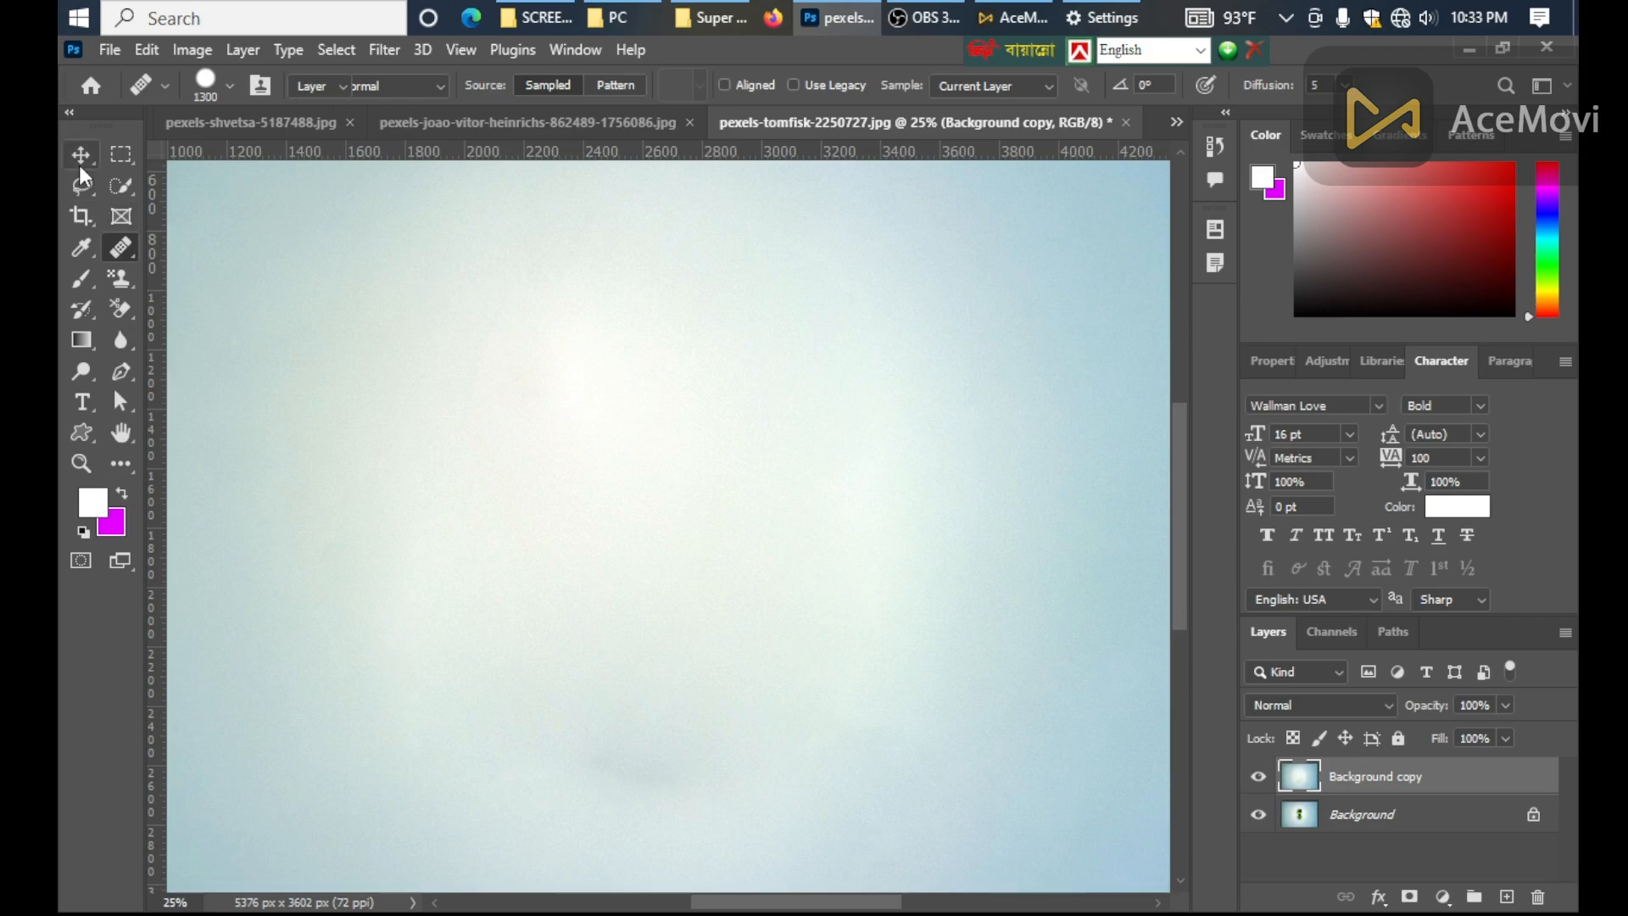
{"action": "left_click", "coordinate": [1257, 777]}
{"action": "left_click", "coordinate": [1257, 777]}
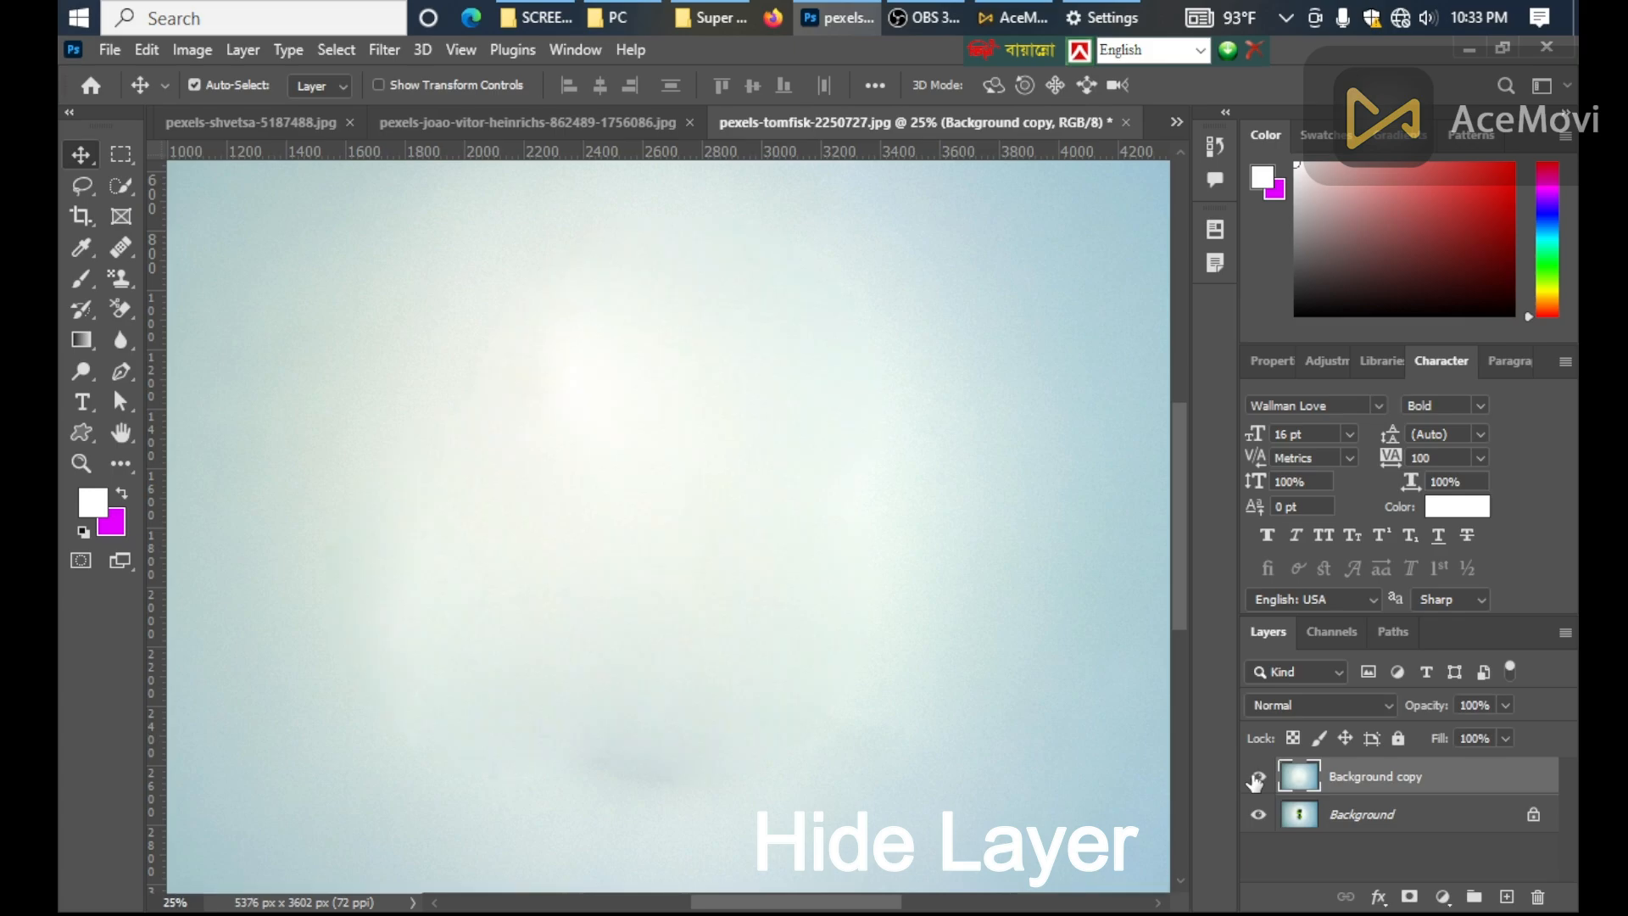
{"action": "left_click", "coordinate": [1257, 777]}
{"action": "left_click", "coordinate": [1257, 778]}
{"action": "left_click", "coordinate": [1255, 777]}
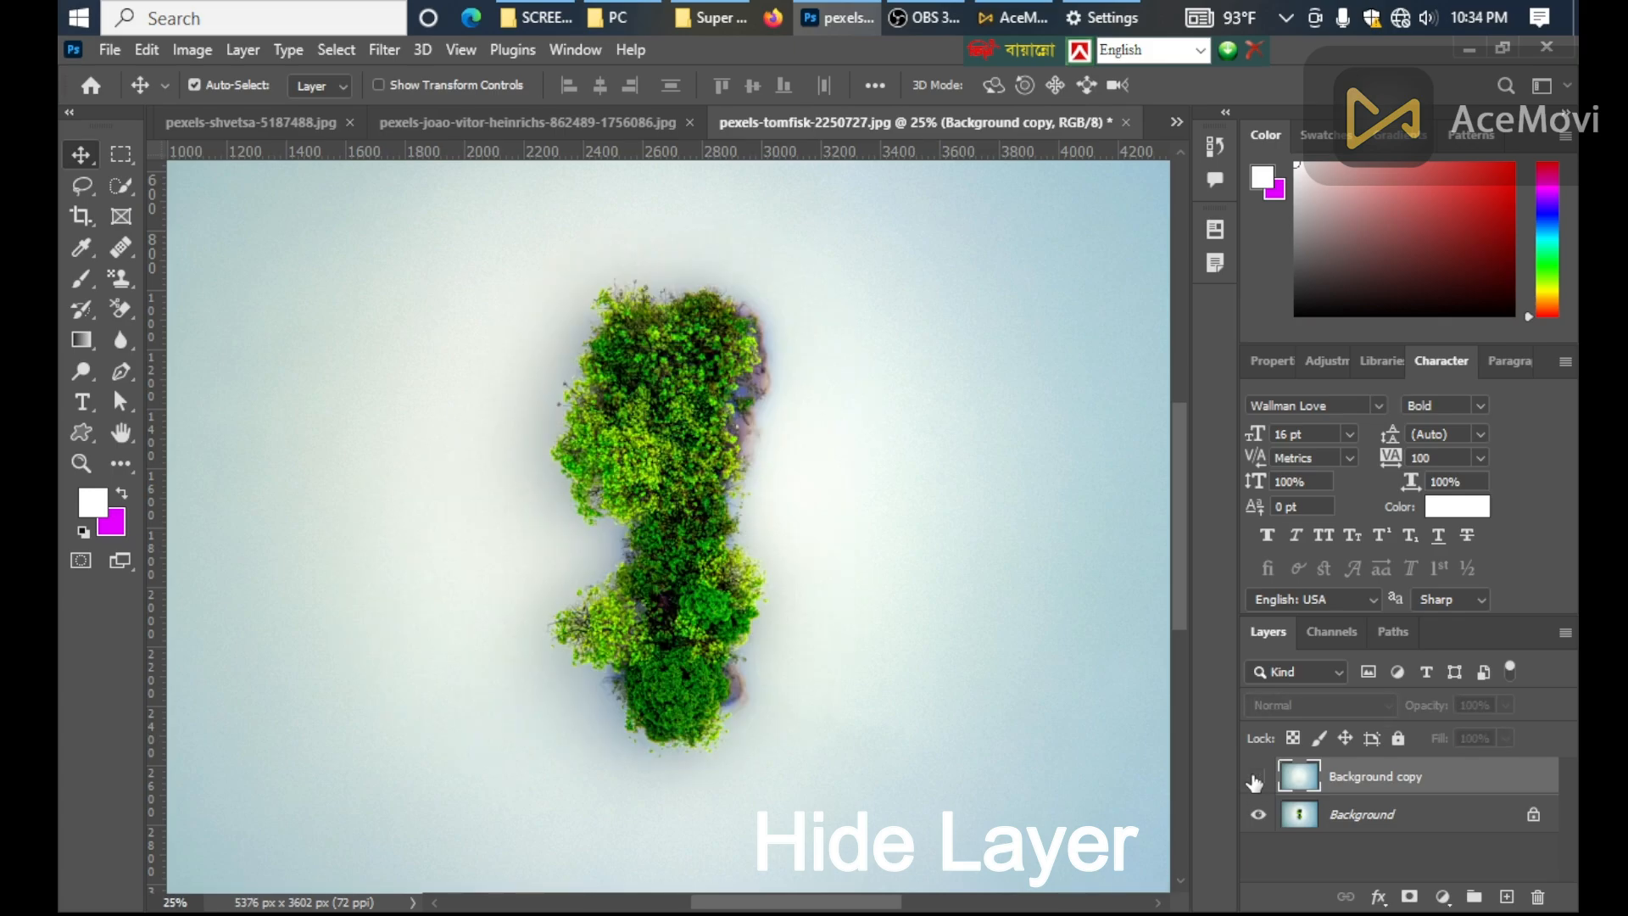
{"action": "left_click", "coordinate": [1256, 778]}
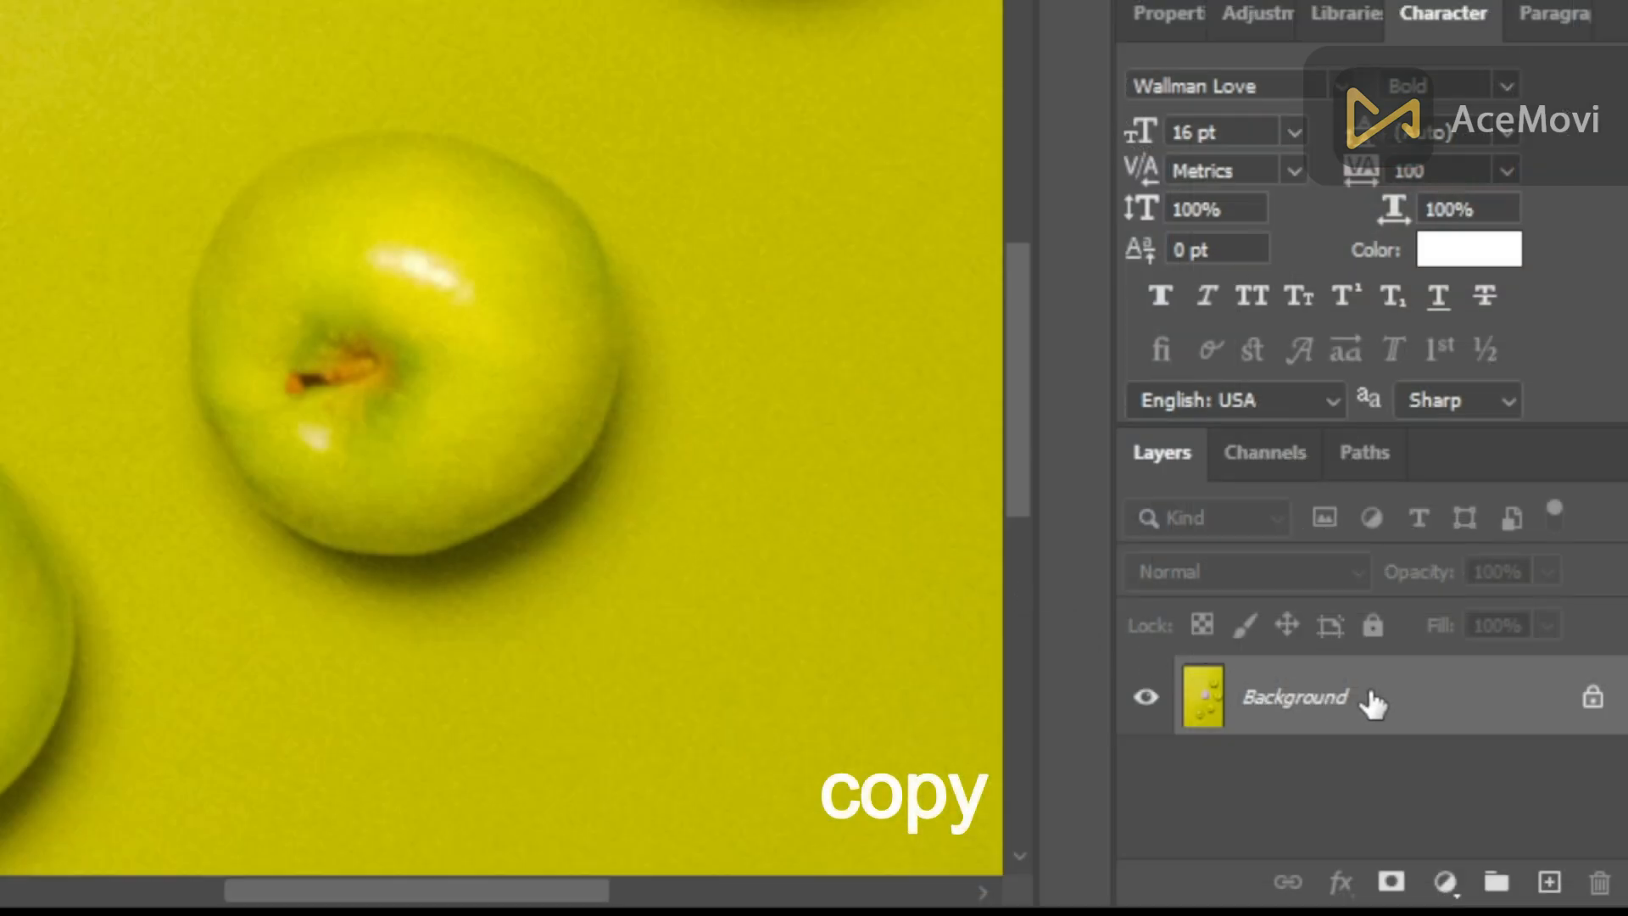
- Duplicate the Background layer of the apple photo and activate the Healing Brush Tool
{"action": "left_click_drag", "start_coordinate": [1370, 701], "coordinate": [1551, 883]}
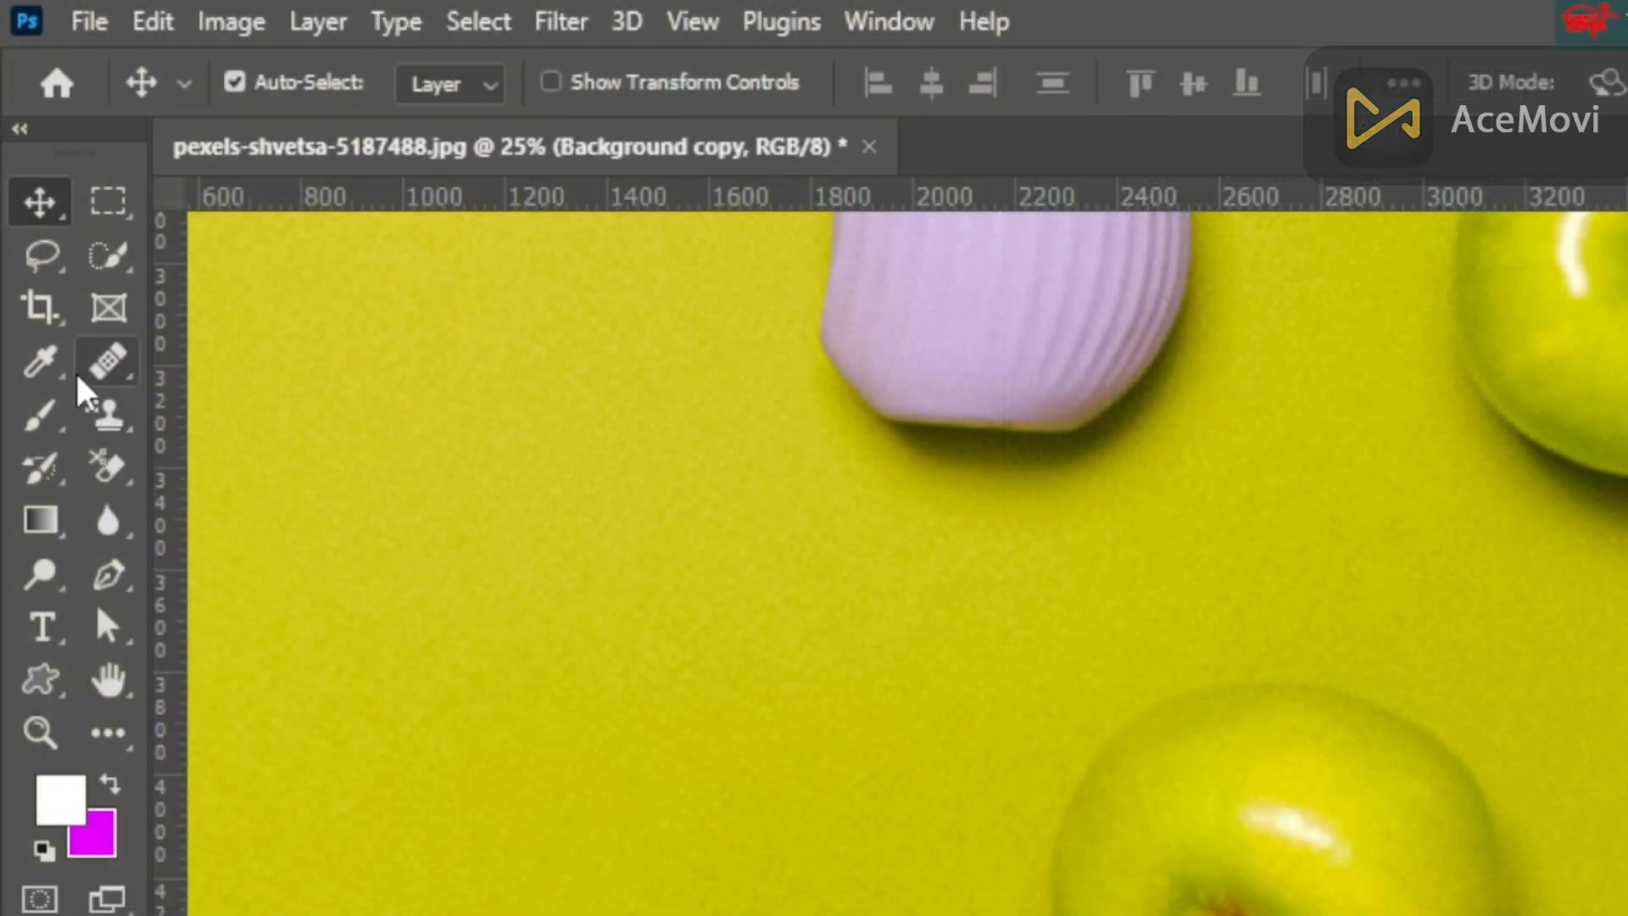
{"action": "left_click", "coordinate": [108, 361]}
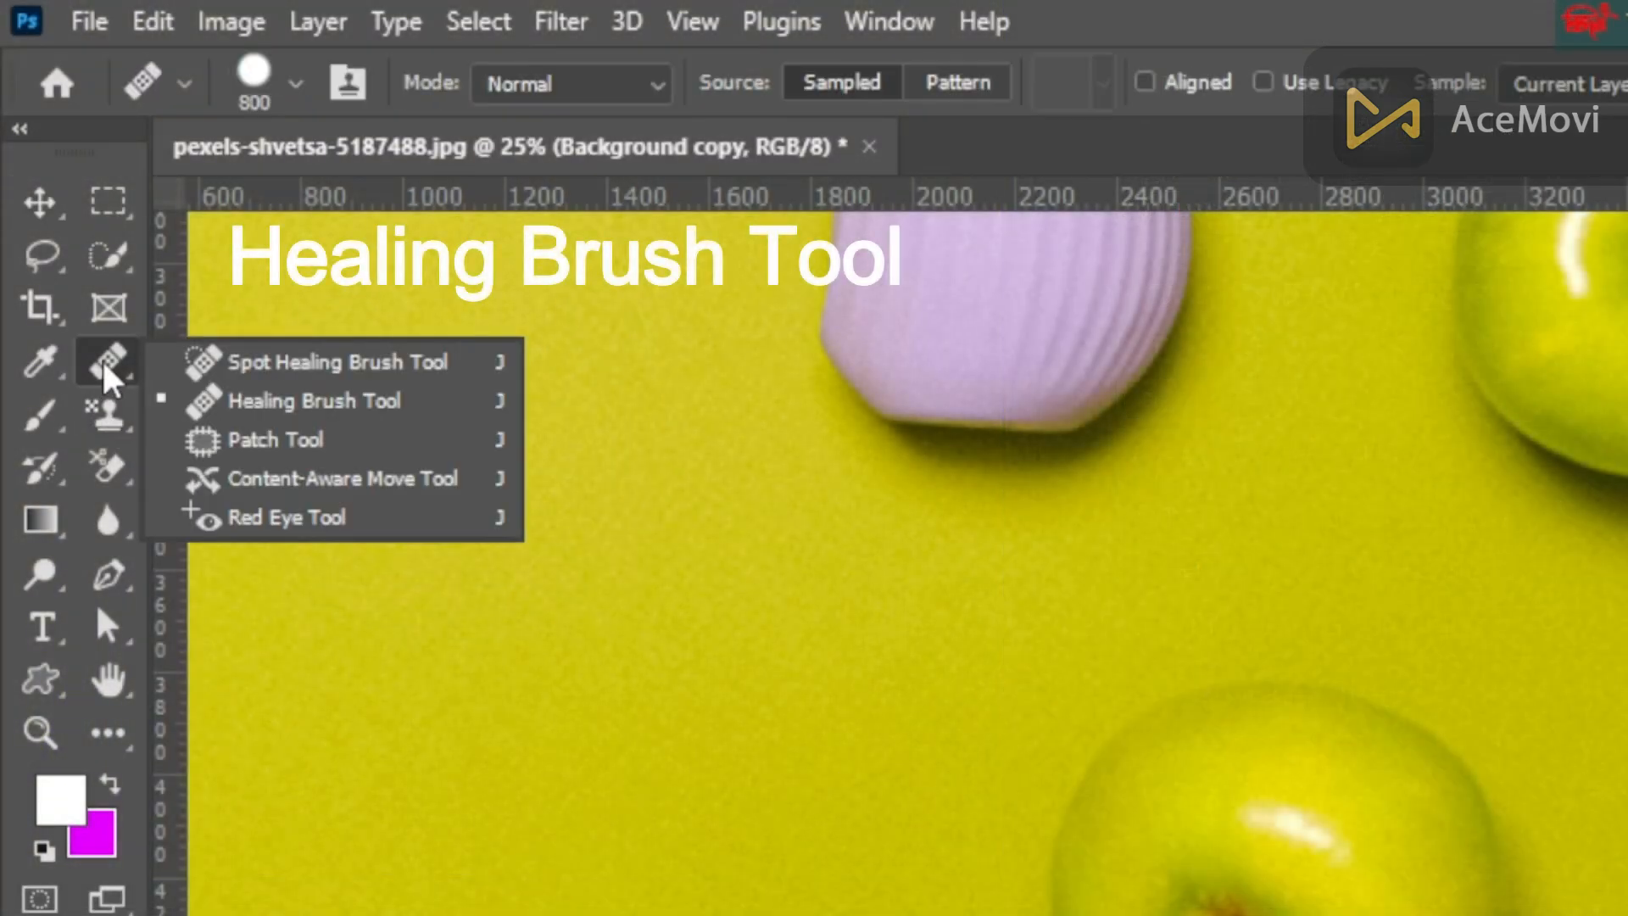
{"action": "left_click", "coordinate": [310, 403]}
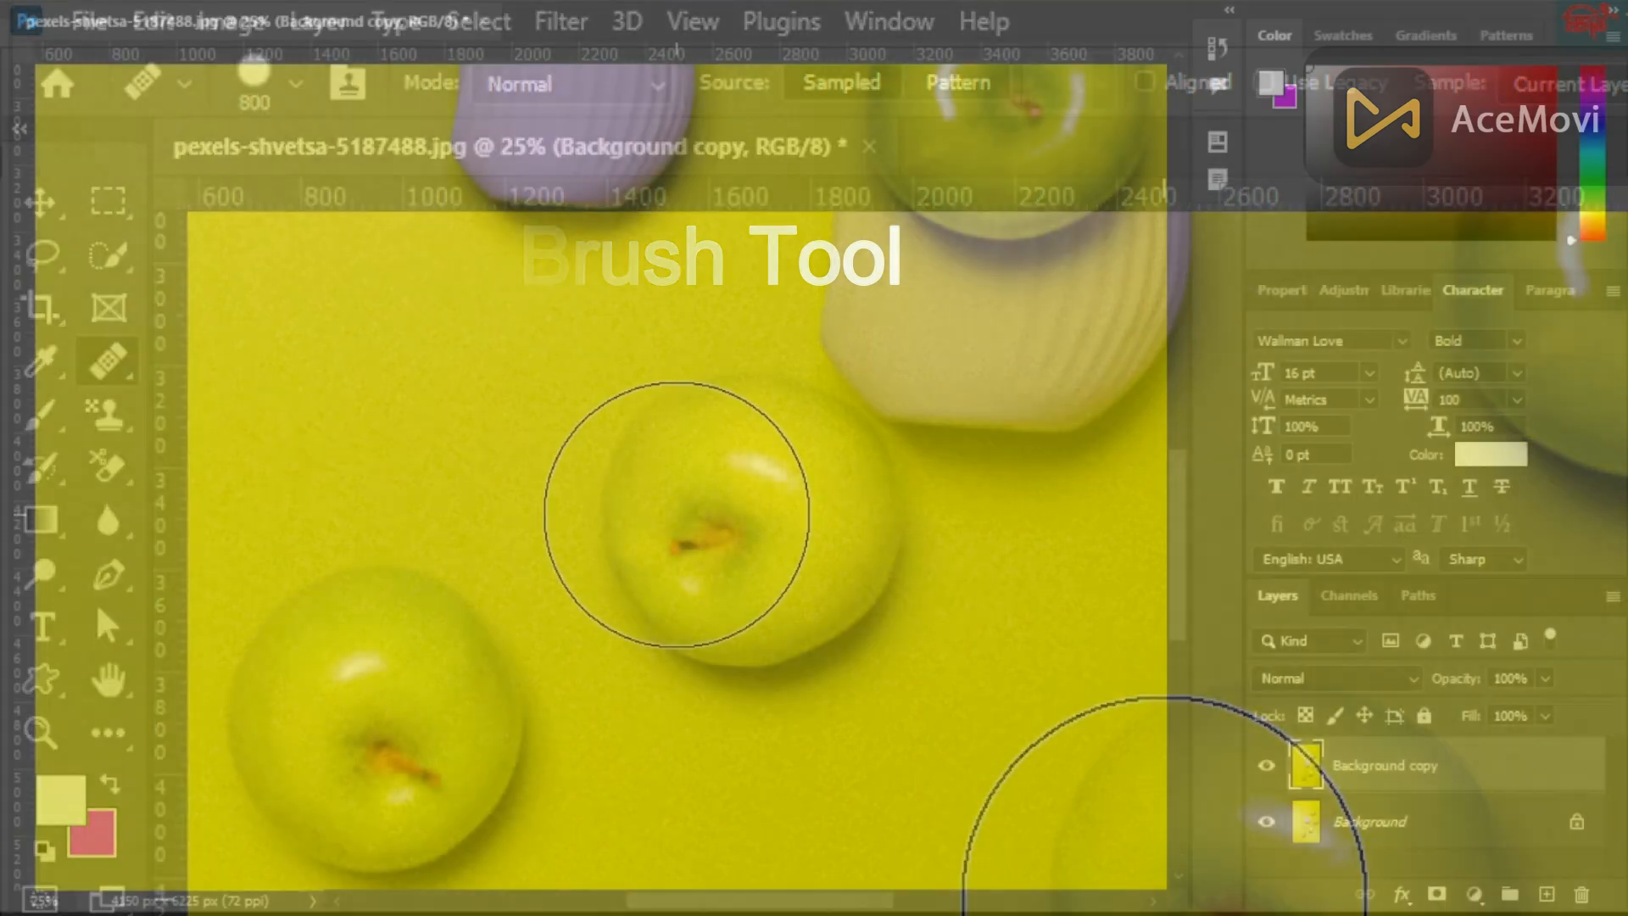
- Enlarge the Healing Brush until it covers a whole apple with a margin around it
{"action": "key", "text": "bracketright"}
{"action": "key", "text": "bracketright"}
{"action": "key", "text": "bracketright"}
{"action": "key", "text": "bracketright"}
{"action": "key", "text": "bracketright"}
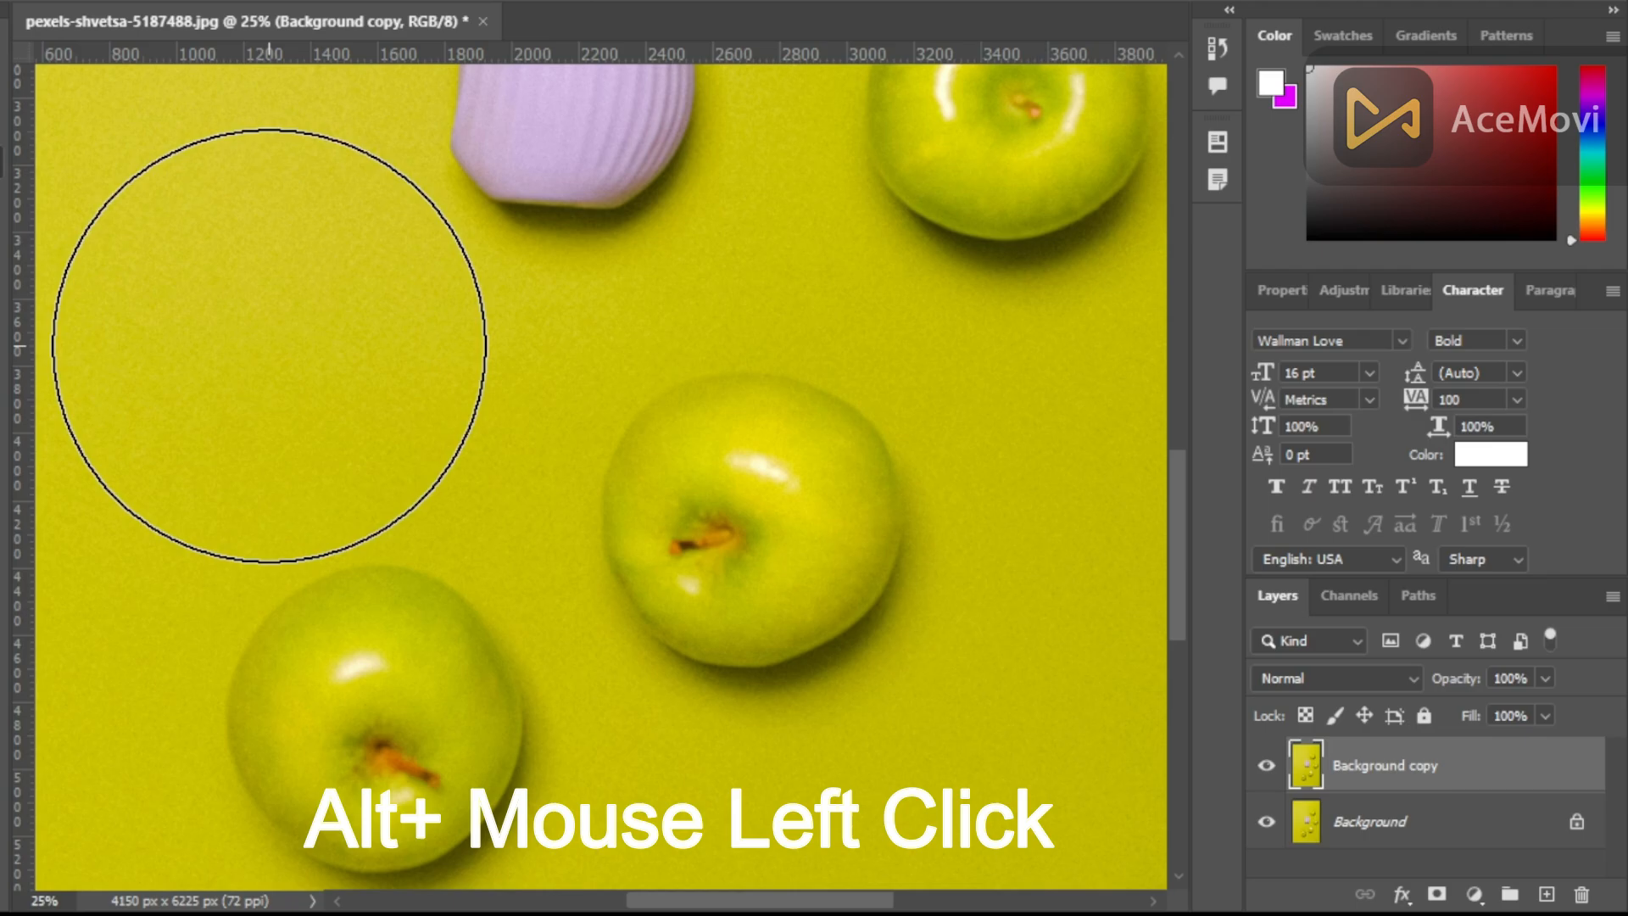
{"action": "key", "text": "bracketleft"}
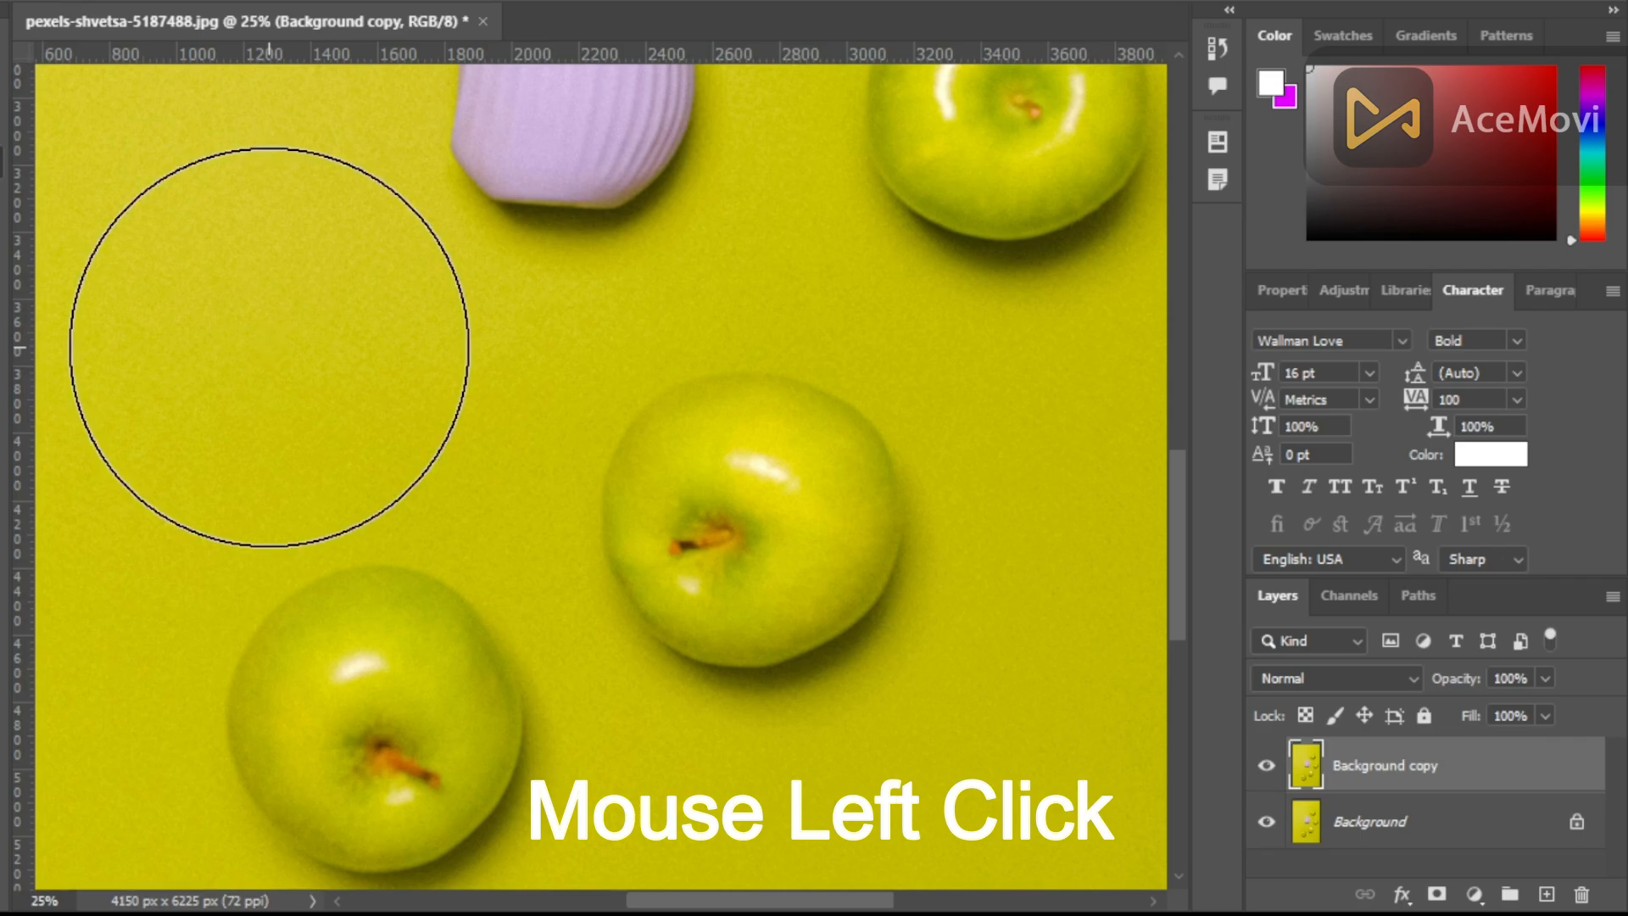
- Heal away the two lower apples using the plain yellow backdrop as the source
{"action": "mouse_move", "coordinate": [269, 346]}
{"action": "left_mouse_down"}
{"action": "mouse_move", "coordinate": [645, 441]}
{"action": "mouse_move", "coordinate": [765, 506]}
{"action": "left_mouse_up"}
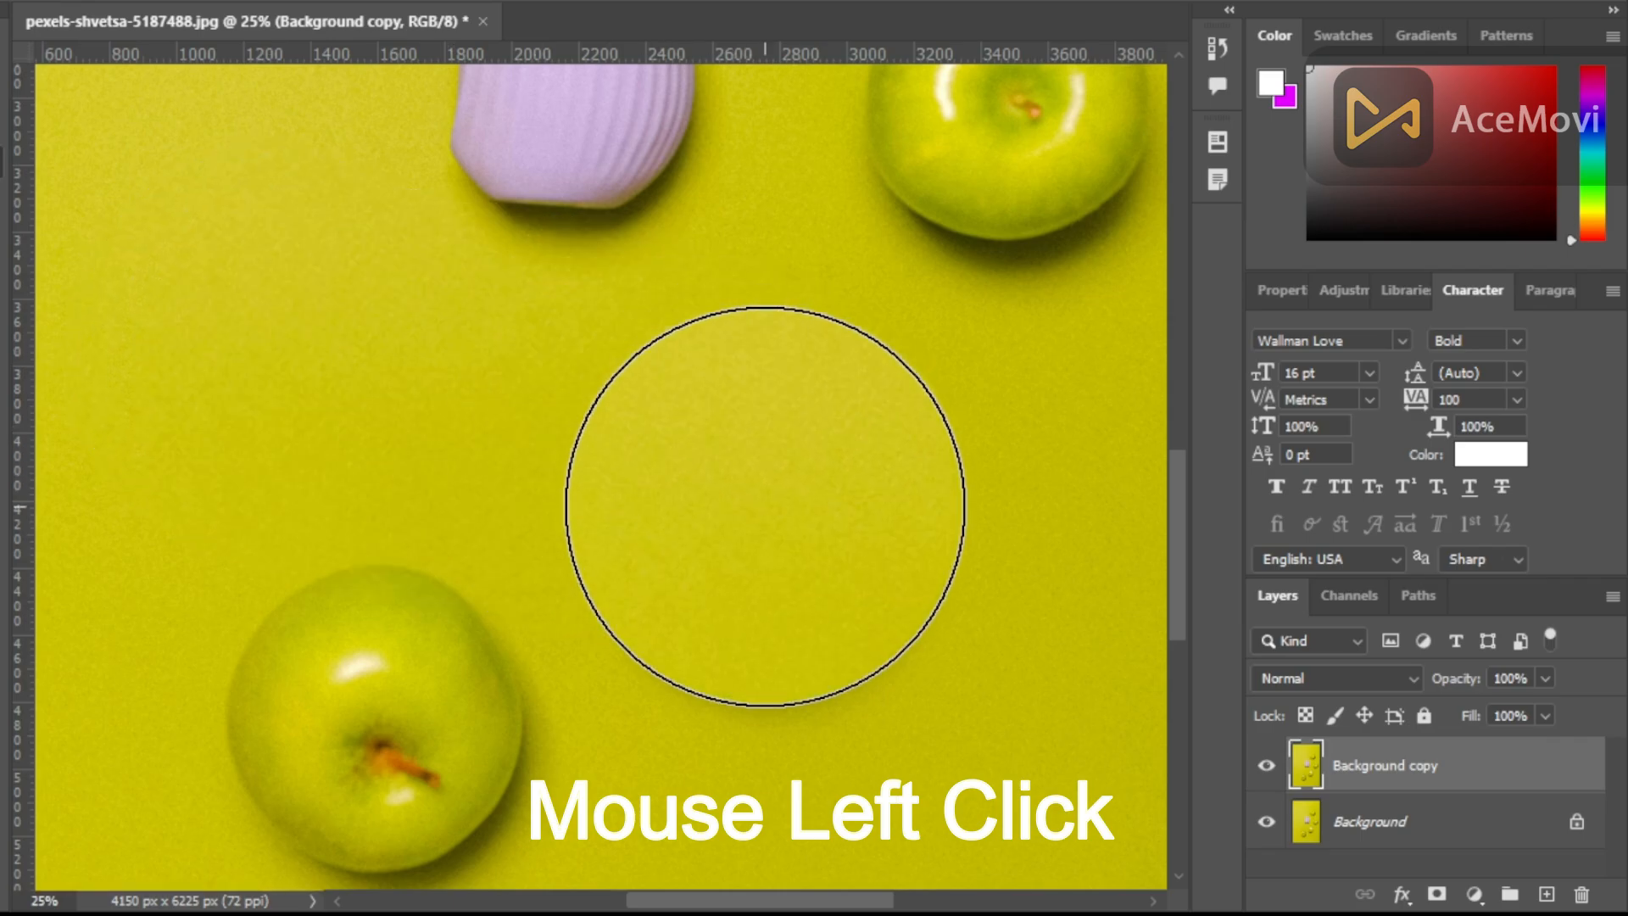
{"action": "left_click", "coordinate": [764, 521]}
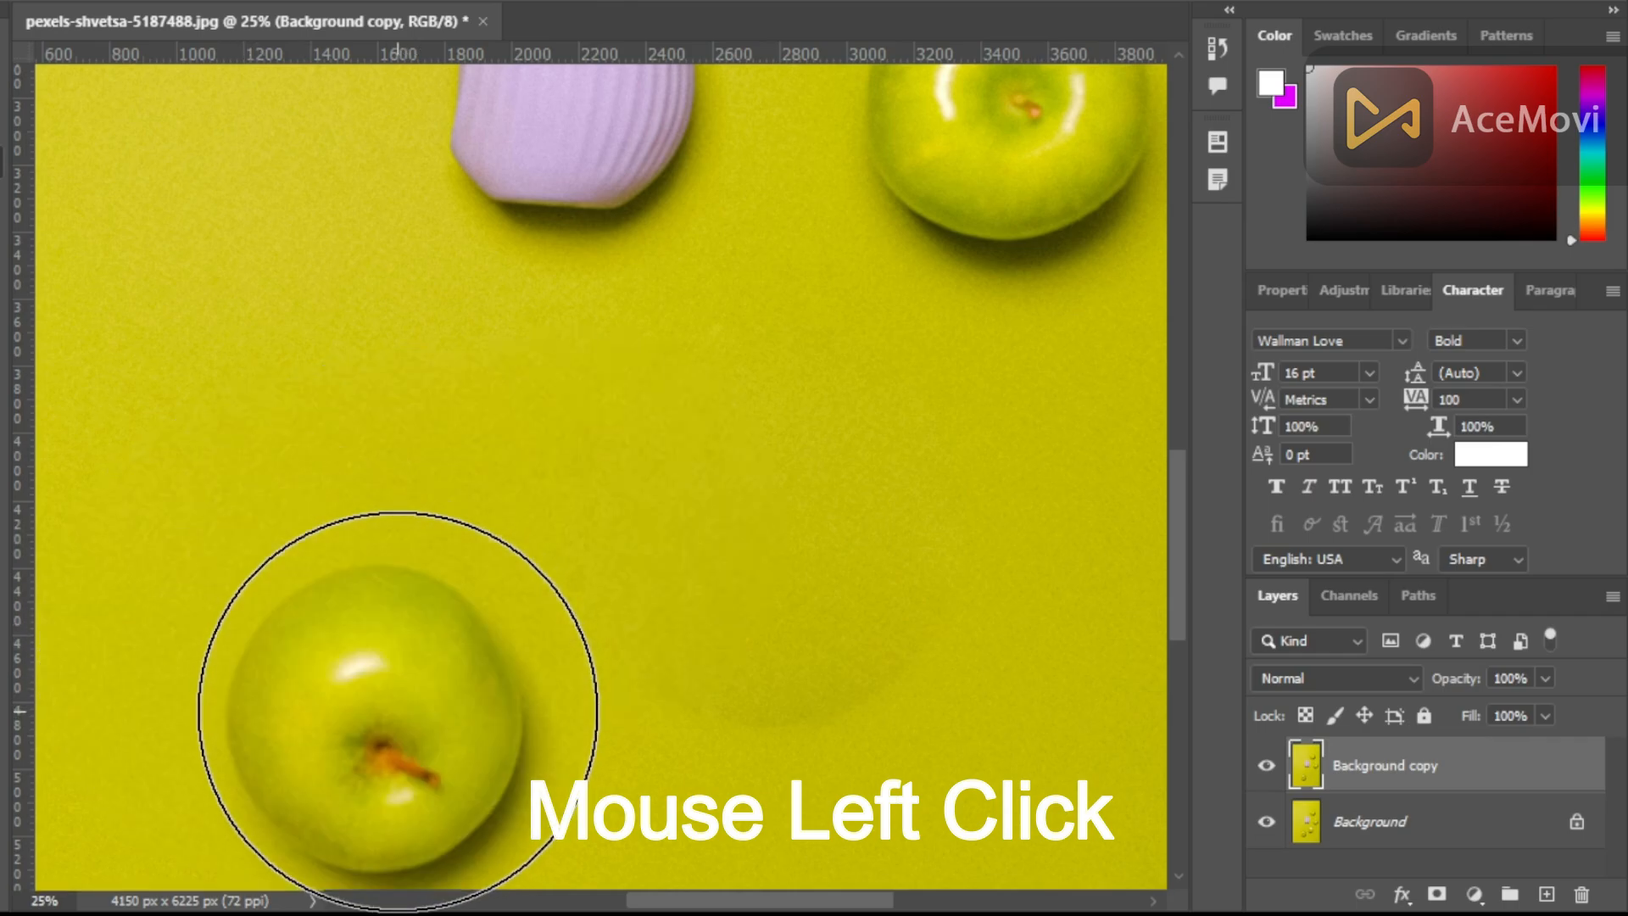
{"action": "left_click", "coordinate": [399, 710]}
- Heal away the apple beside the purple vase and the vase itself, including its remaining rim
{"action": "scroll", "coordinate": [636, 490], "scroll_direction": "up", "scroll_amount": 4}
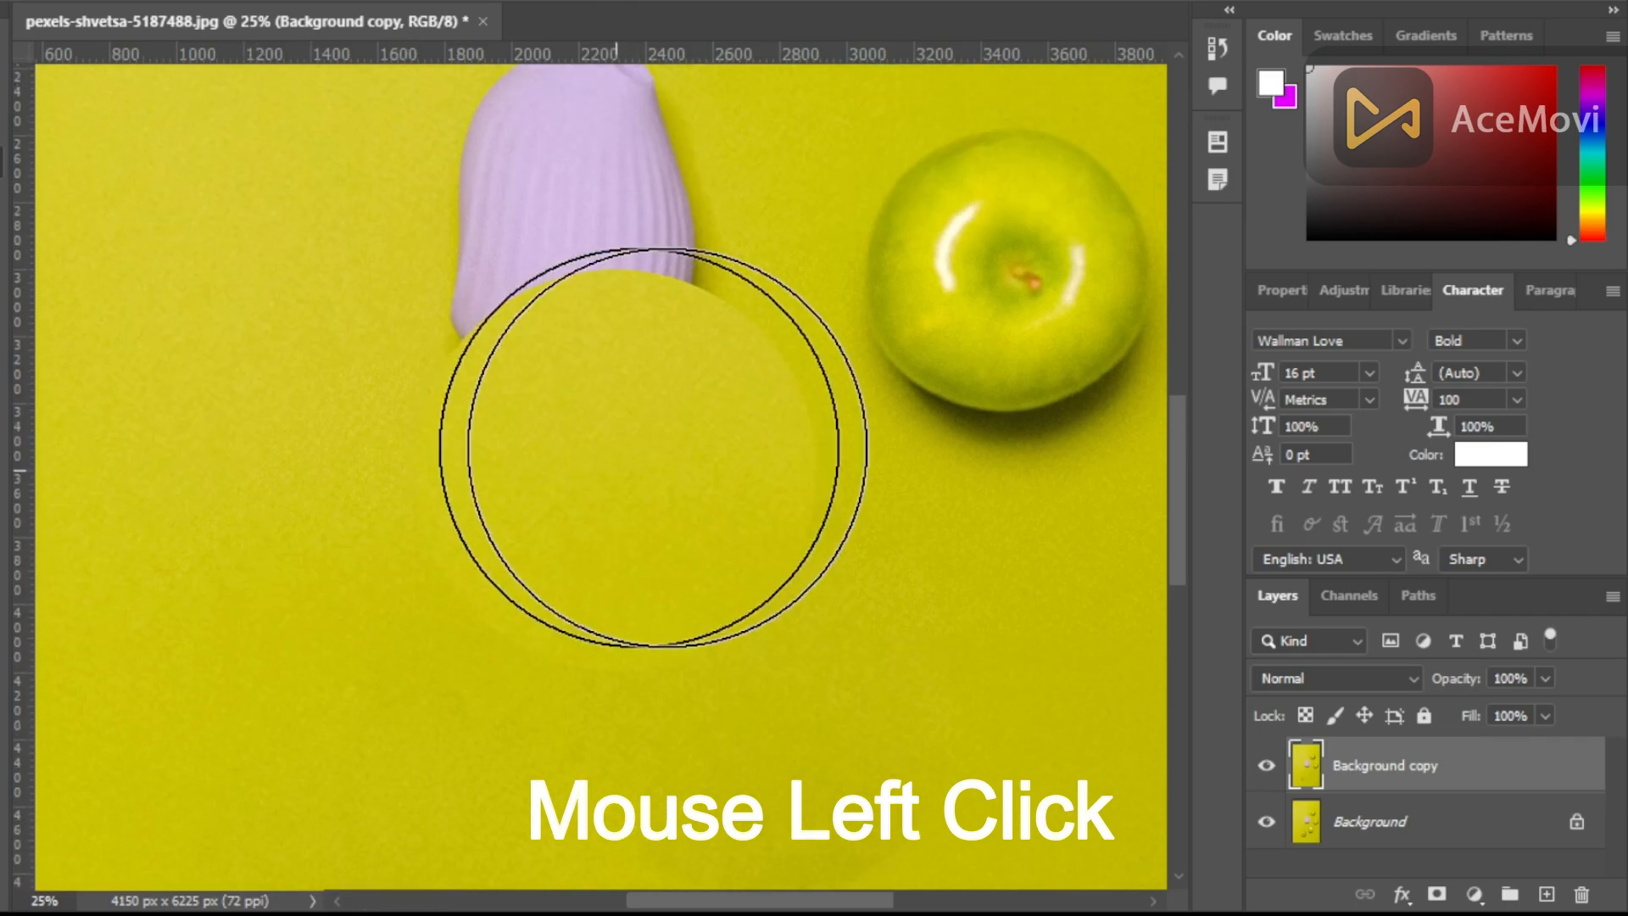
{"action": "scroll", "coordinate": [653, 447], "scroll_direction": "up", "scroll_amount": 2}
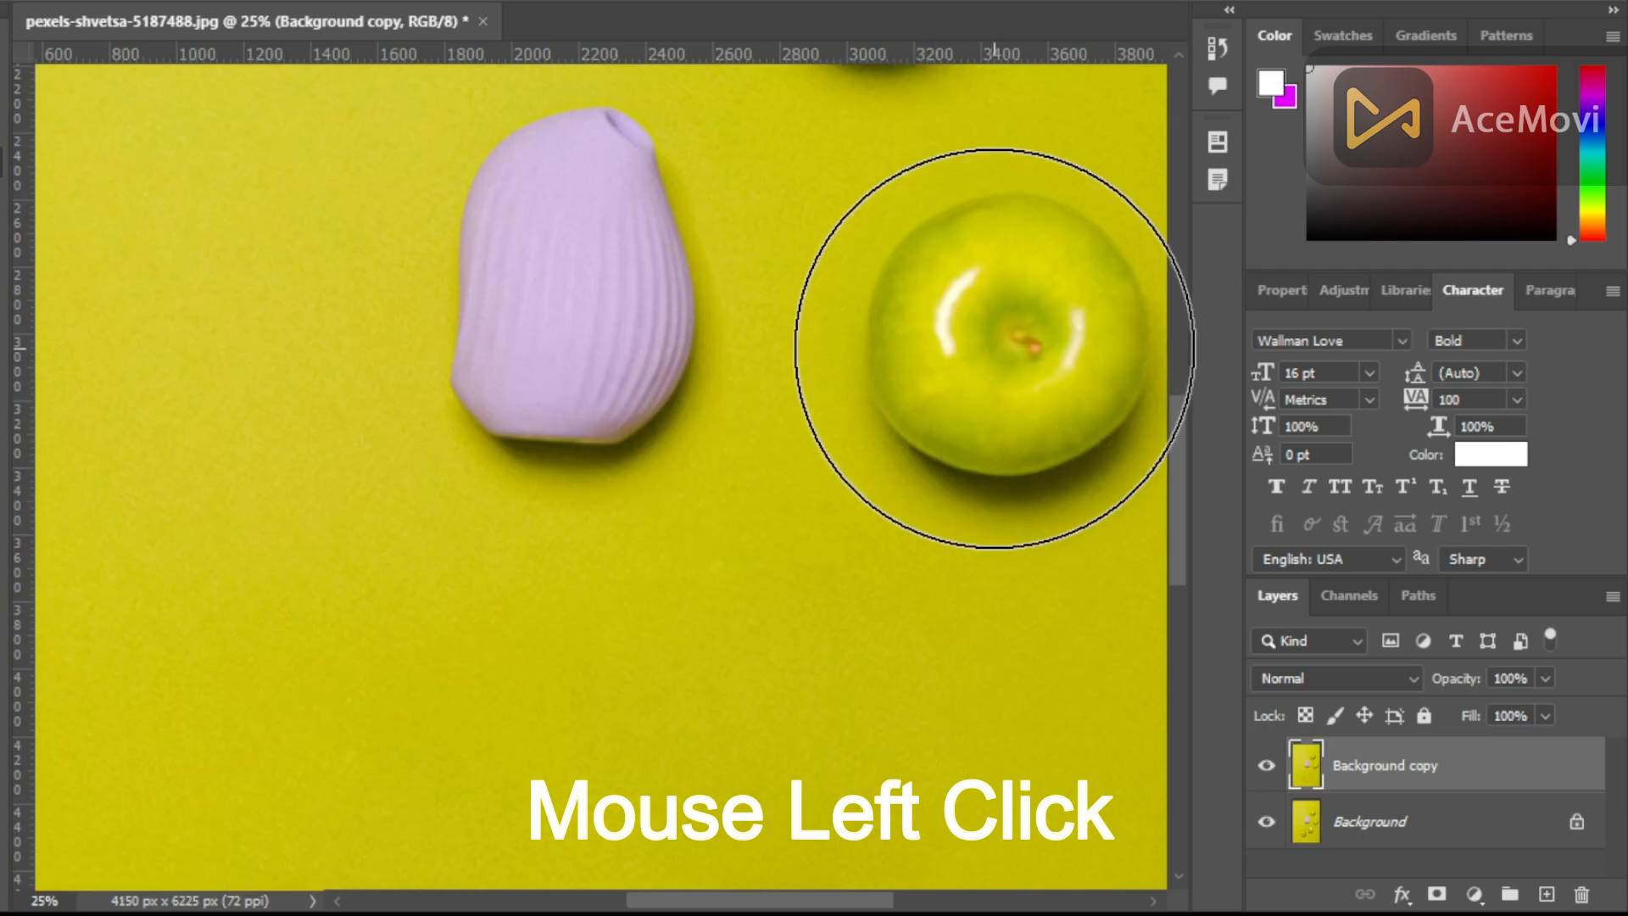
{"action": "left_click", "coordinate": [994, 347]}
{"action": "scroll", "coordinate": [861, 472], "scroll_direction": "up", "scroll_amount": 3}
{"action": "left_click", "coordinate": [599, 451]}
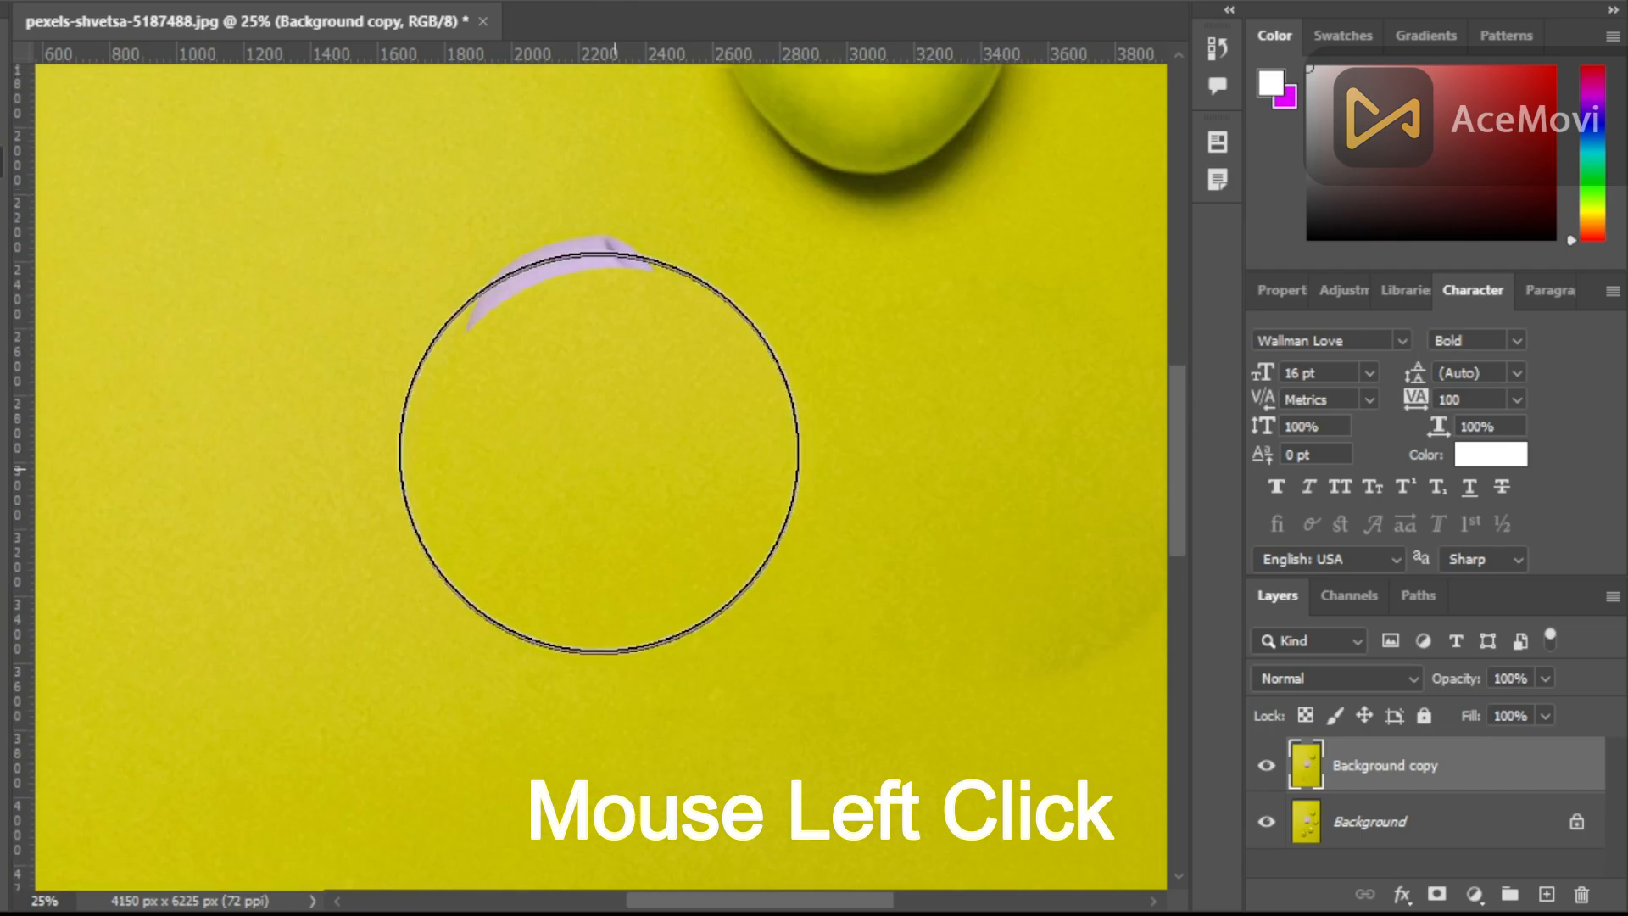
{"action": "left_click", "coordinate": [591, 418]}
{"action": "left_click", "coordinate": [592, 418]}
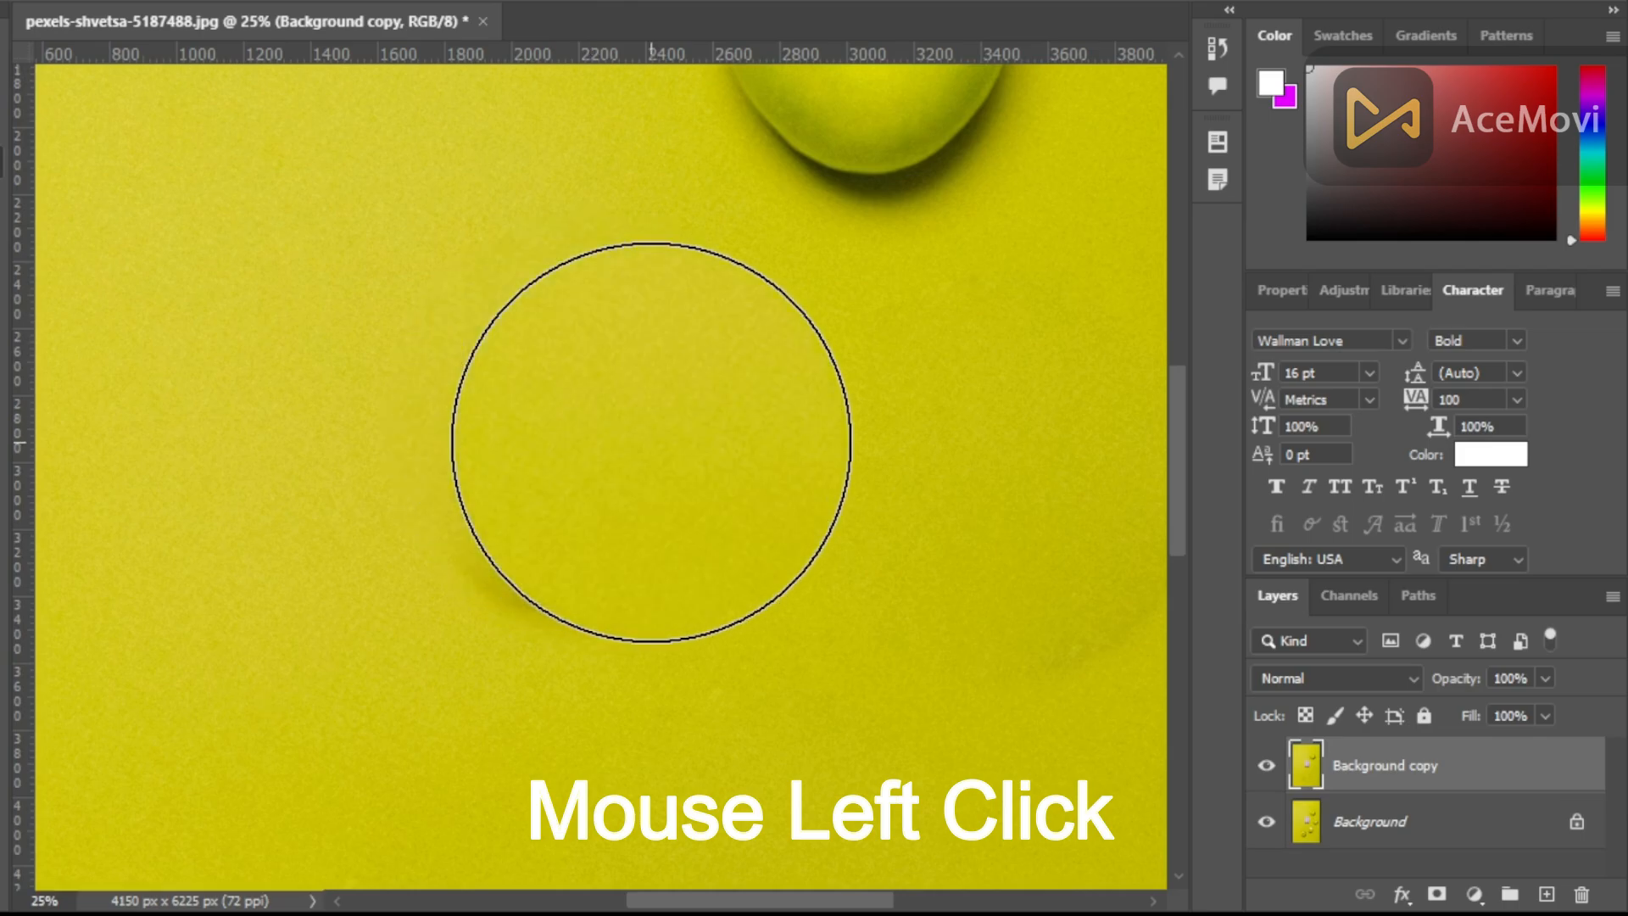
- Heal away the last apple in the upper part of the photo
{"action": "scroll", "coordinate": [844, 493], "scroll_direction": "up", "scroll_amount": 4}
{"action": "scroll", "coordinate": [852, 486], "scroll_direction": "up", "scroll_amount": 7}
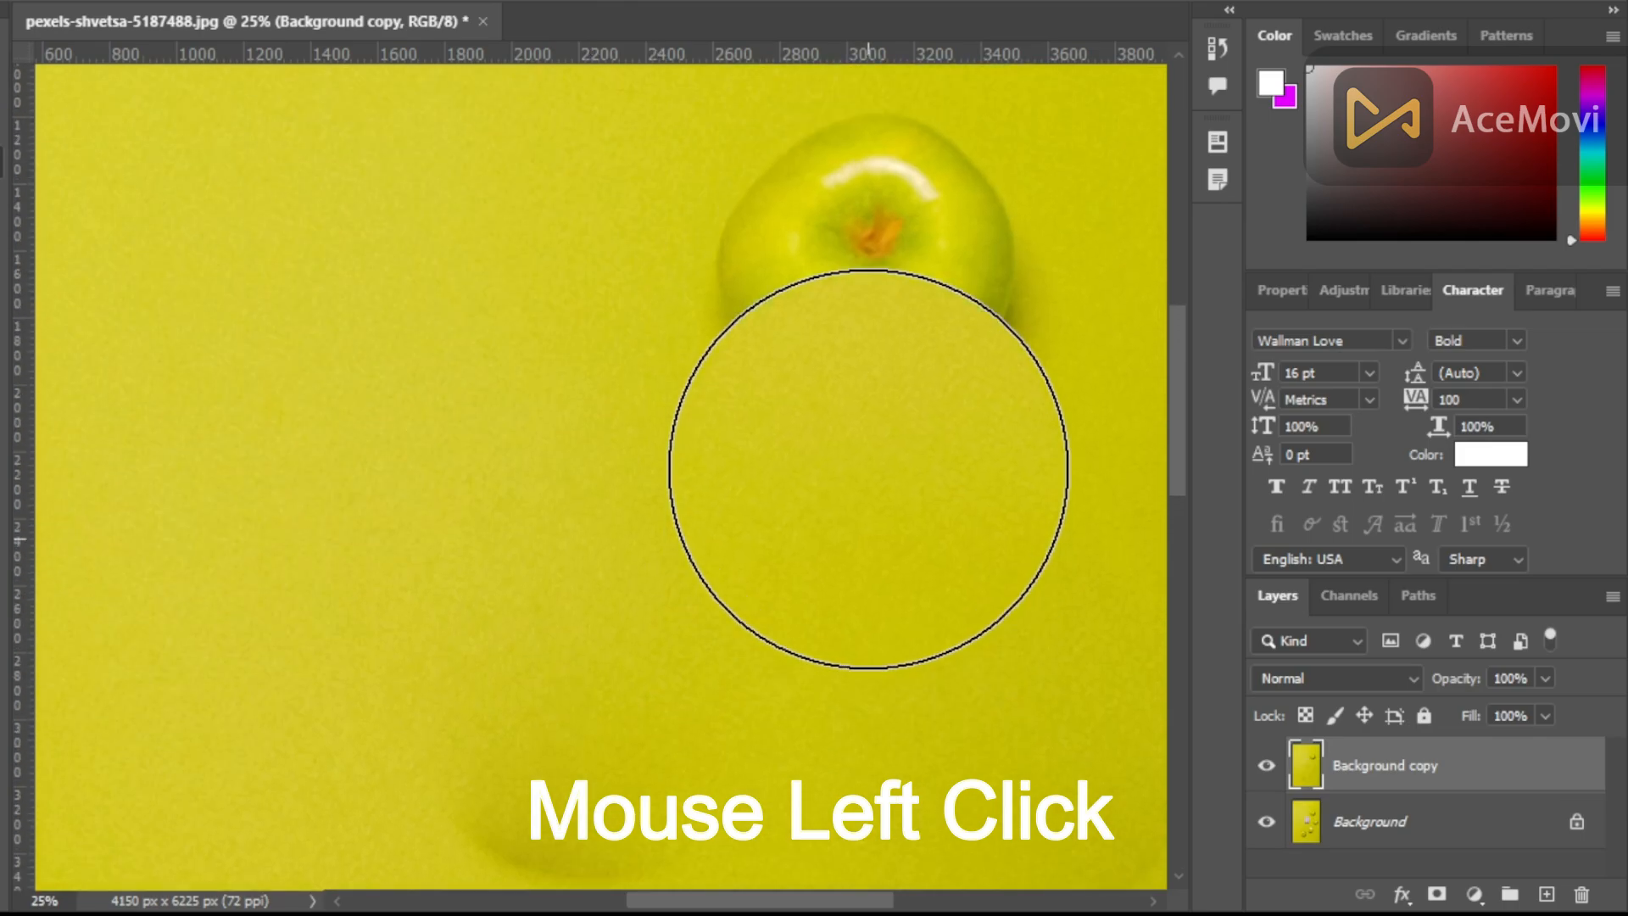
{"action": "left_click", "coordinate": [875, 403]}
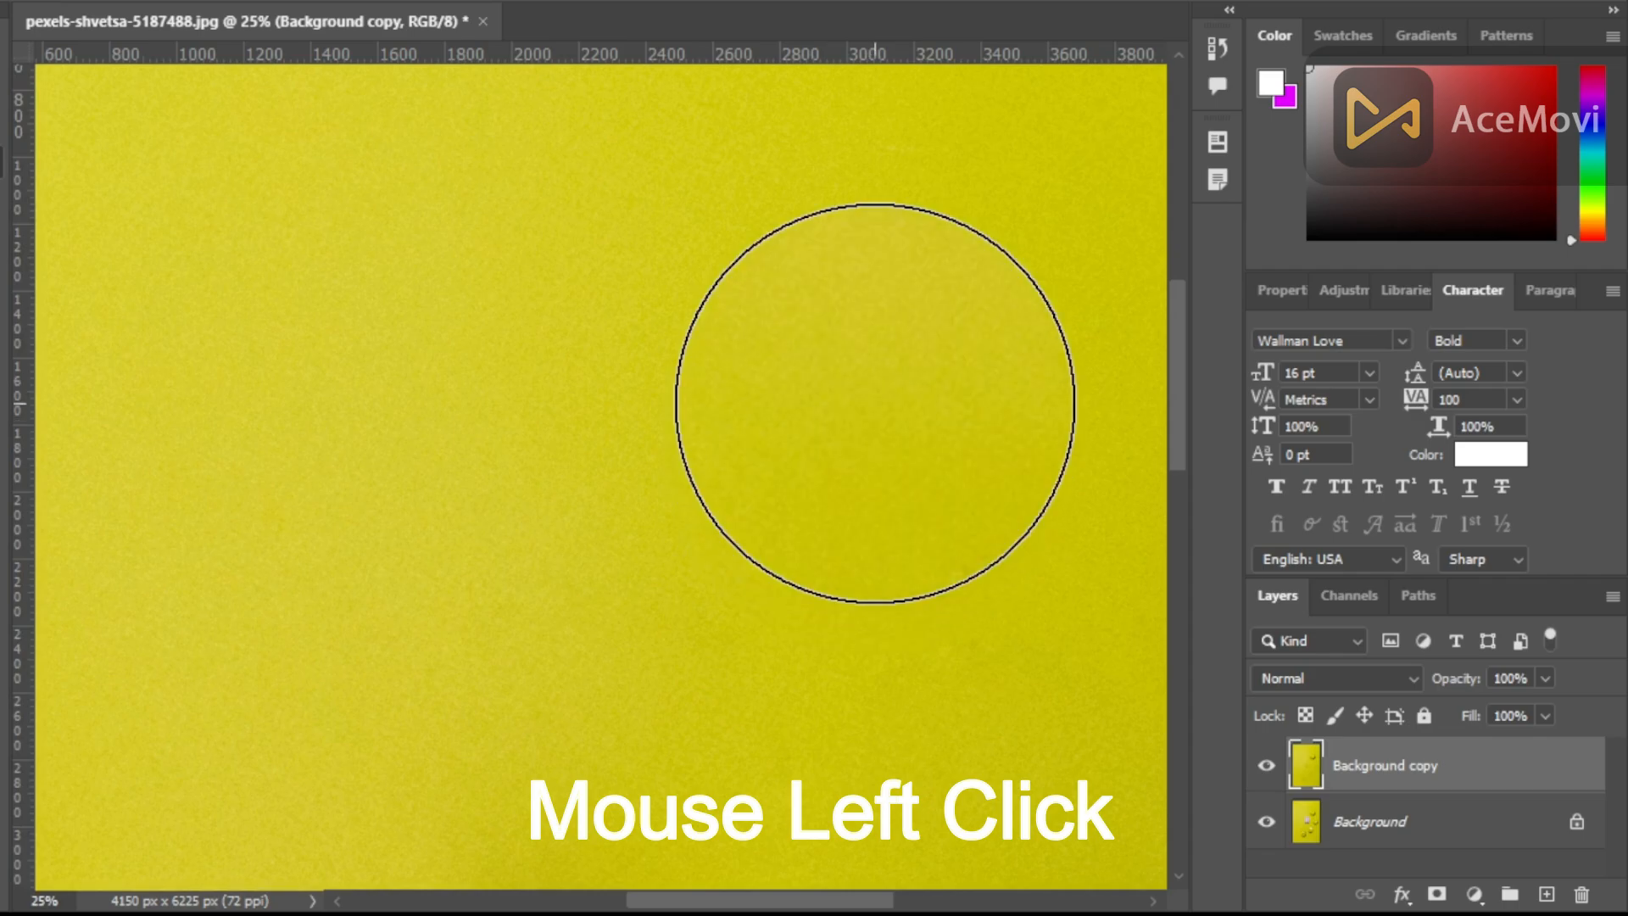
- Heal the leftover shadows and round patches where the vase and apples stood across the yellow backdrop
{"action": "scroll", "coordinate": [712, 423], "scroll_direction": "down", "scroll_amount": 3}
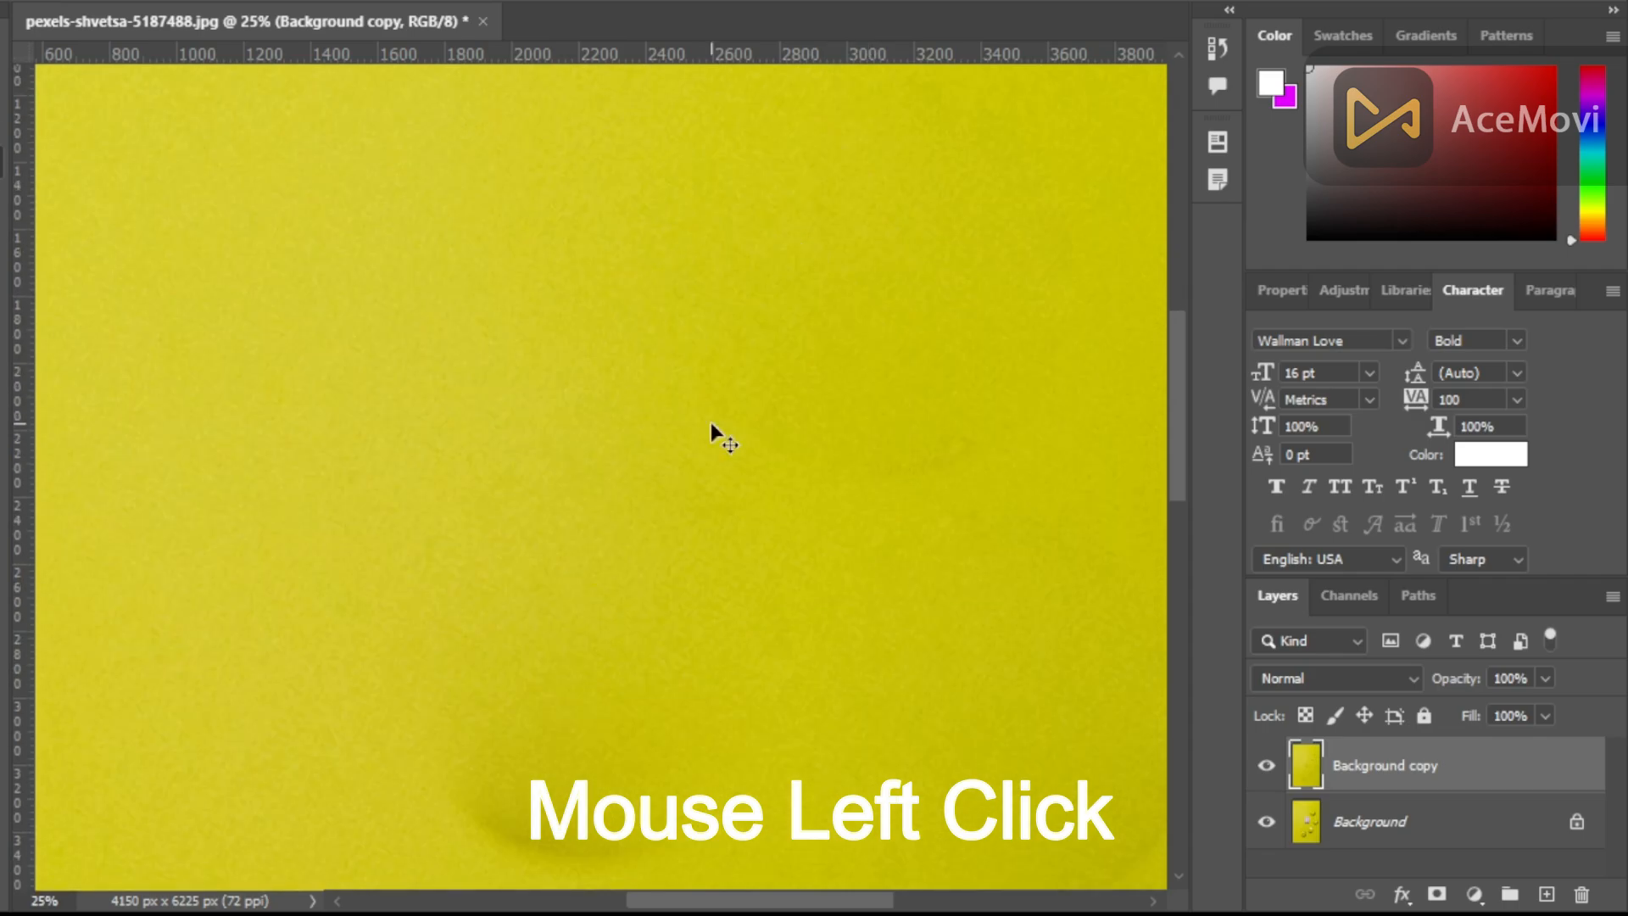
{"action": "key", "text": "ctrl+minus"}
{"action": "key", "text": "ctrl+minus"}
{"action": "key", "text": "ctrl+minus"}
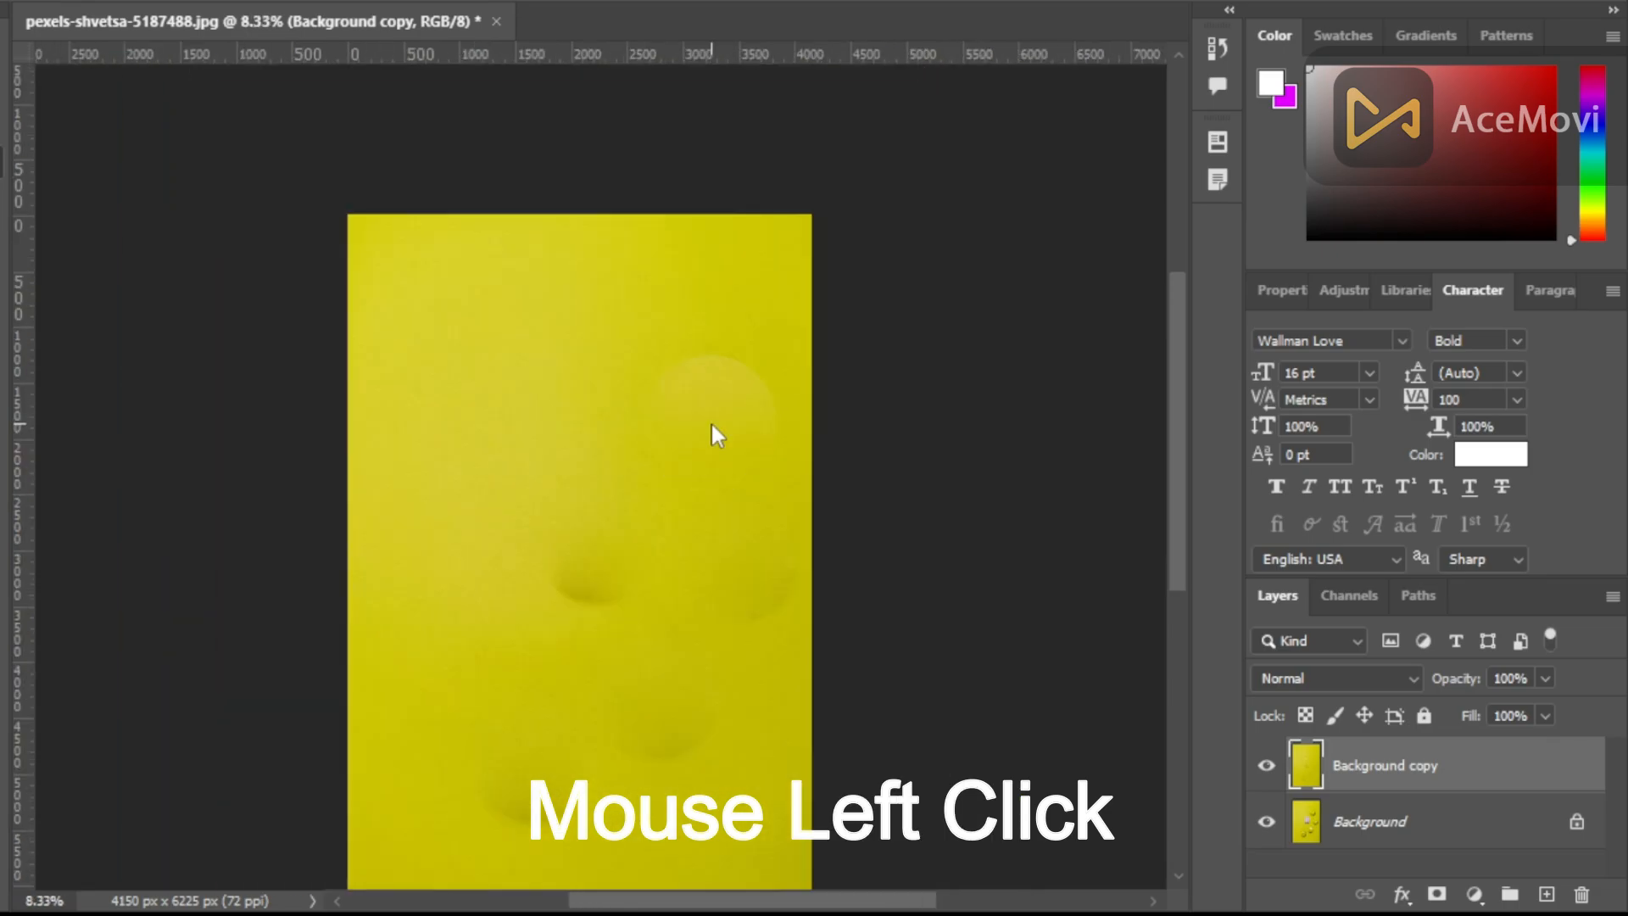
{"action": "left_click", "coordinate": [600, 577]}
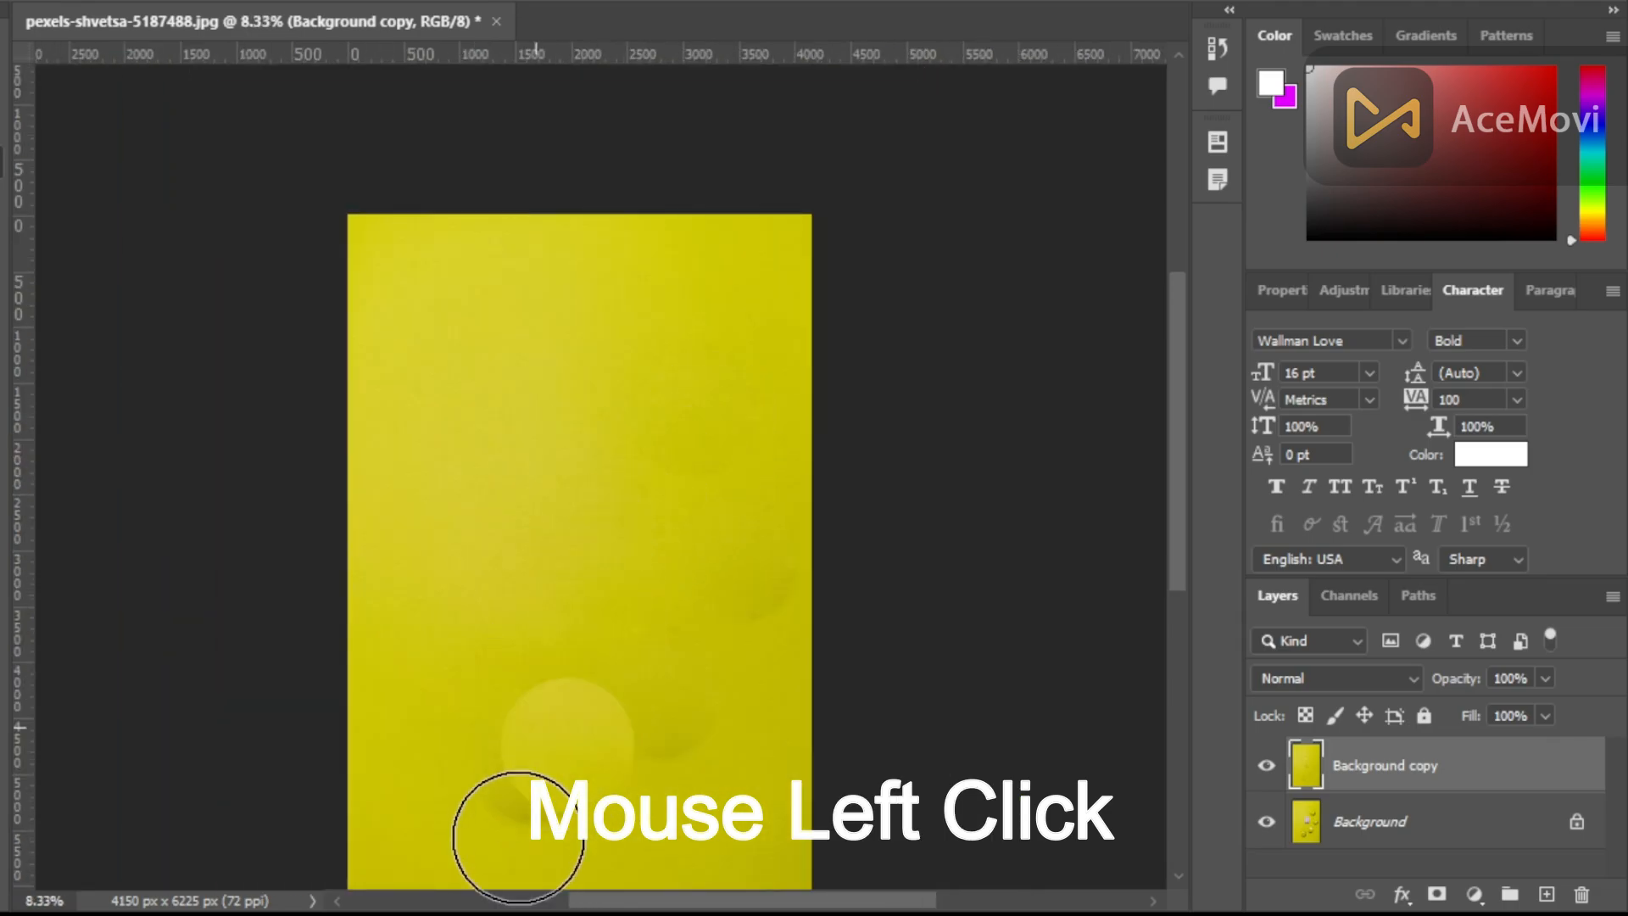
{"action": "scroll", "coordinate": [517, 822], "scroll_direction": "down", "scroll_amount": 2}
{"action": "left_click", "coordinate": [538, 714]}
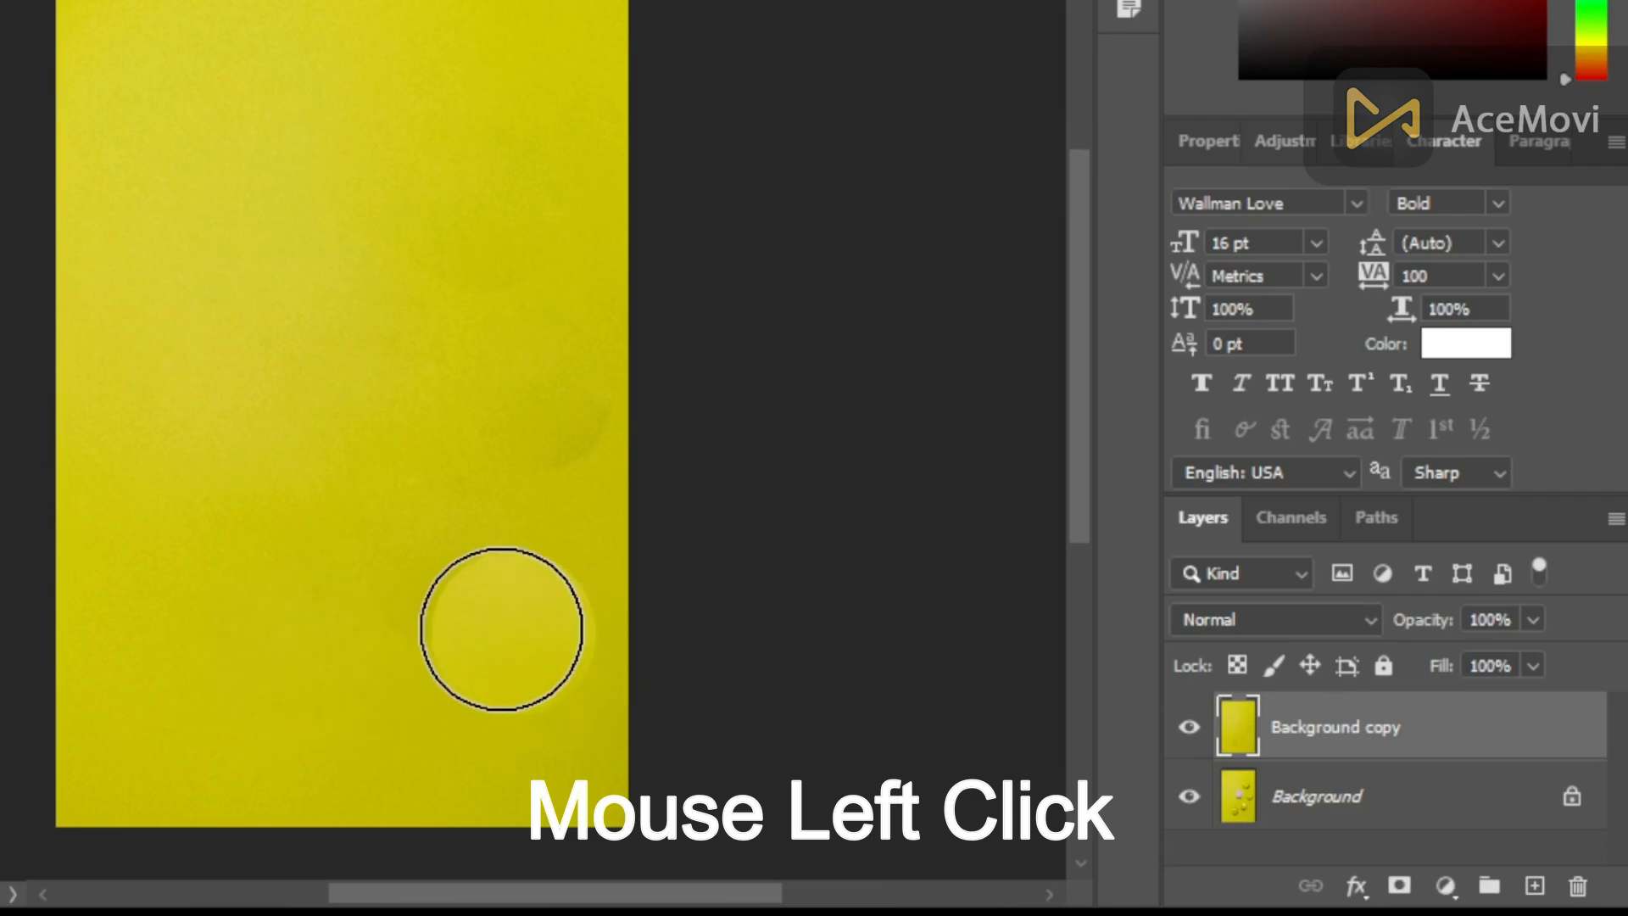
{"action": "left_click_drag", "start_coordinate": [525, 497], "coordinate": [552, 450]}
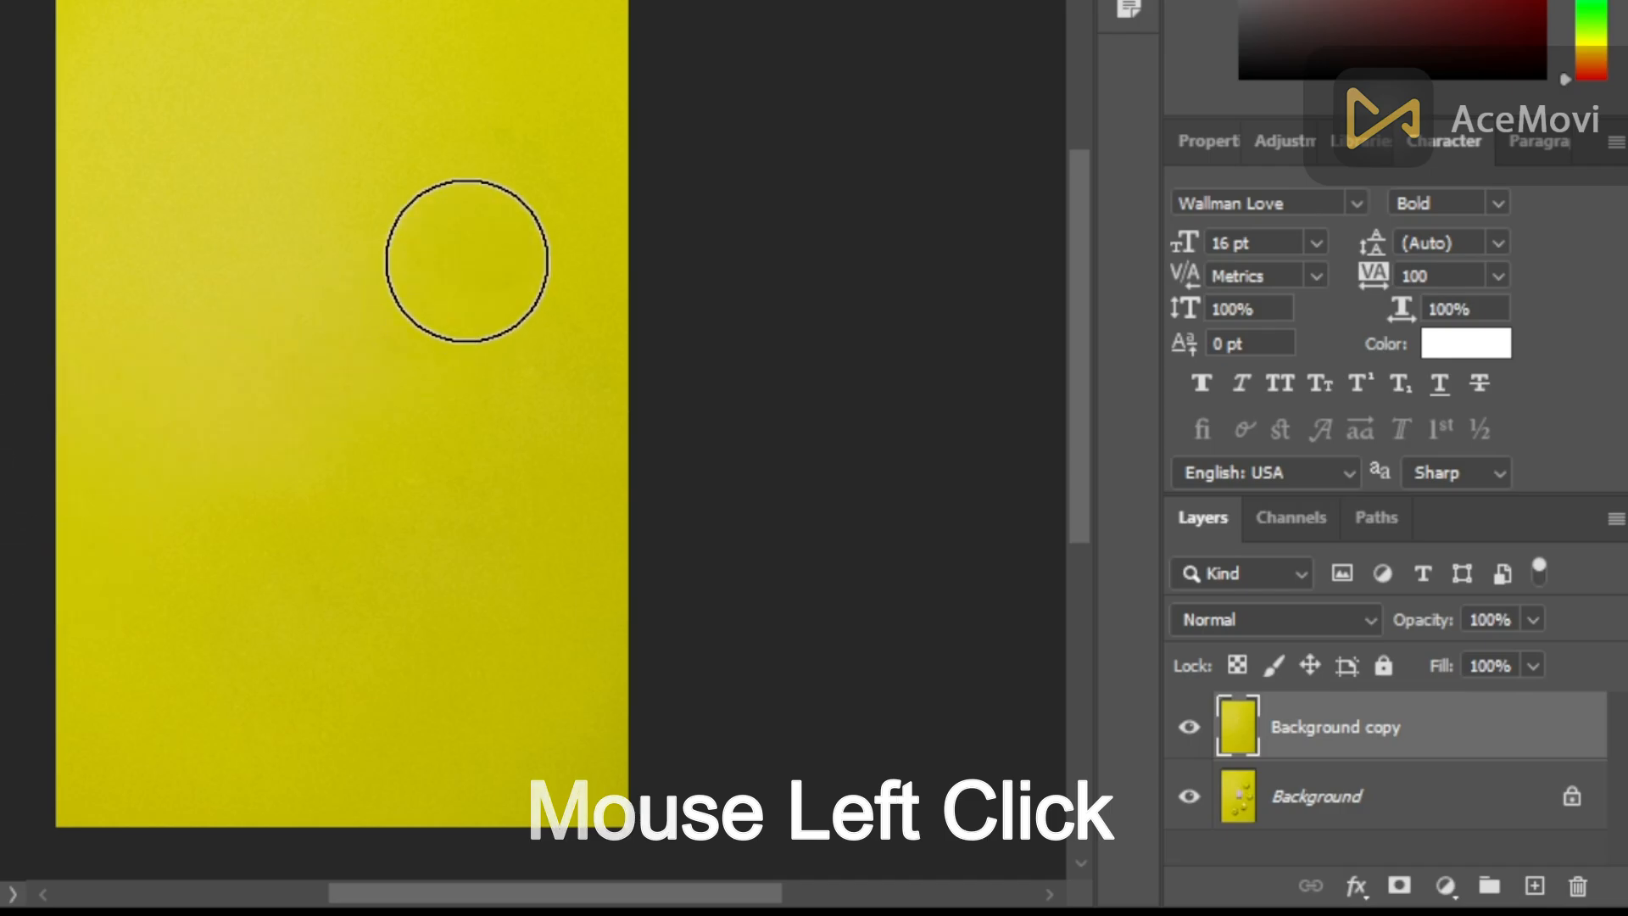
- Toggle the healed copy's visibility to compare the empty yellow backdrop with the original apple photo
{"action": "left_click", "coordinate": [1188, 728]}
{"action": "left_click", "coordinate": [1189, 728]}
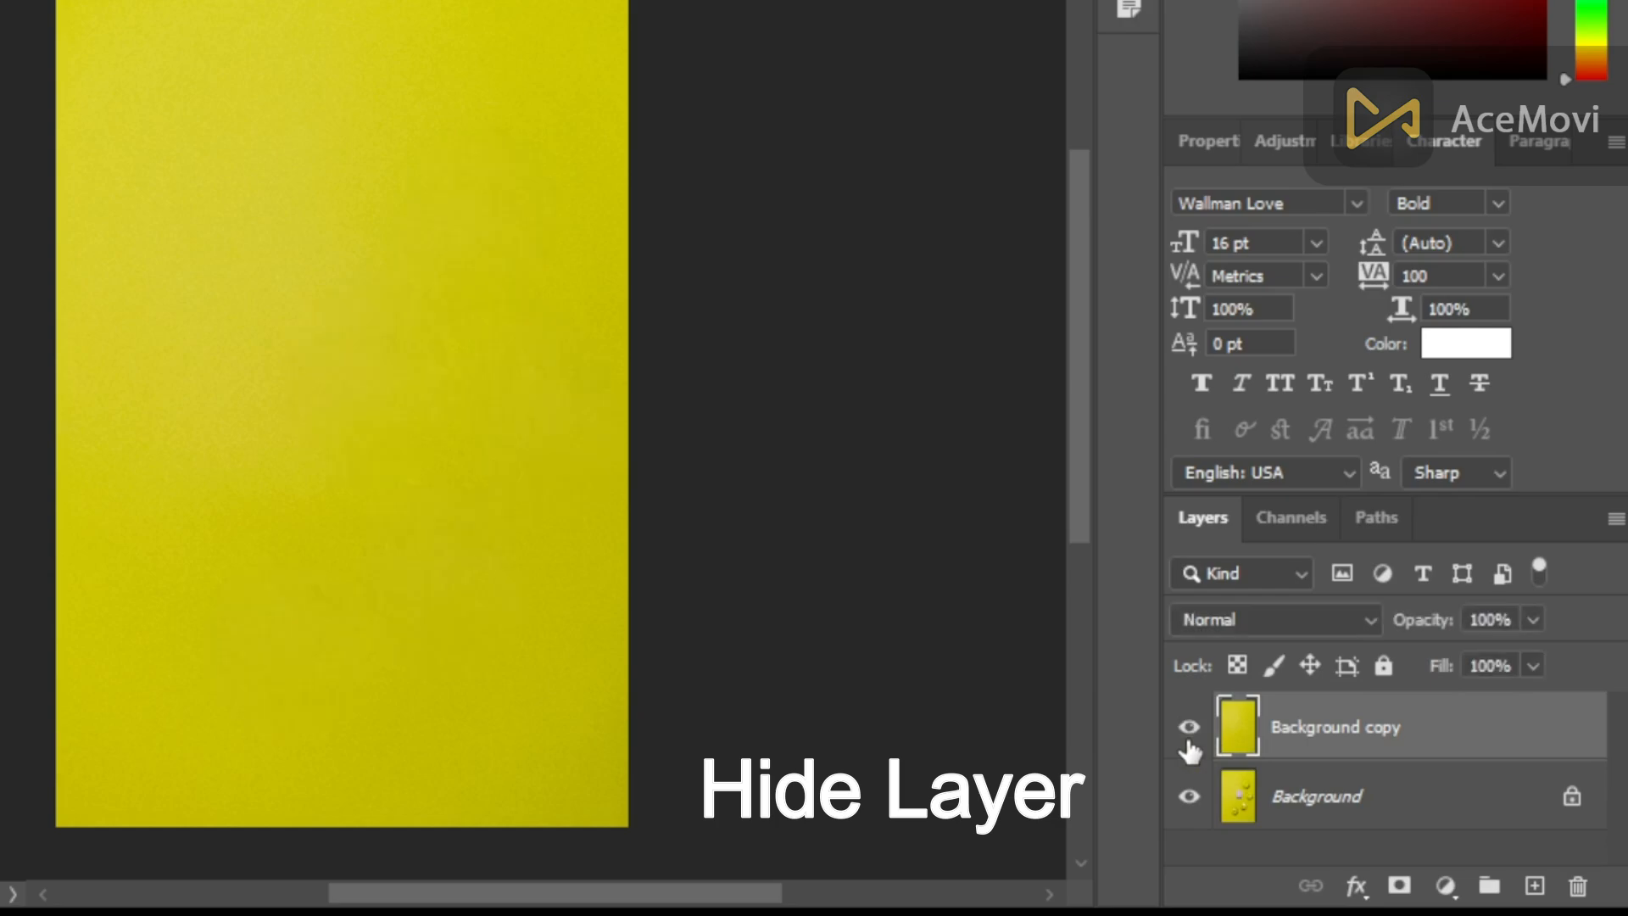
- Hide the healed copy of the apple photo once more and show it again for a before-and-after check
{"action": "left_click", "coordinate": [1189, 729]}
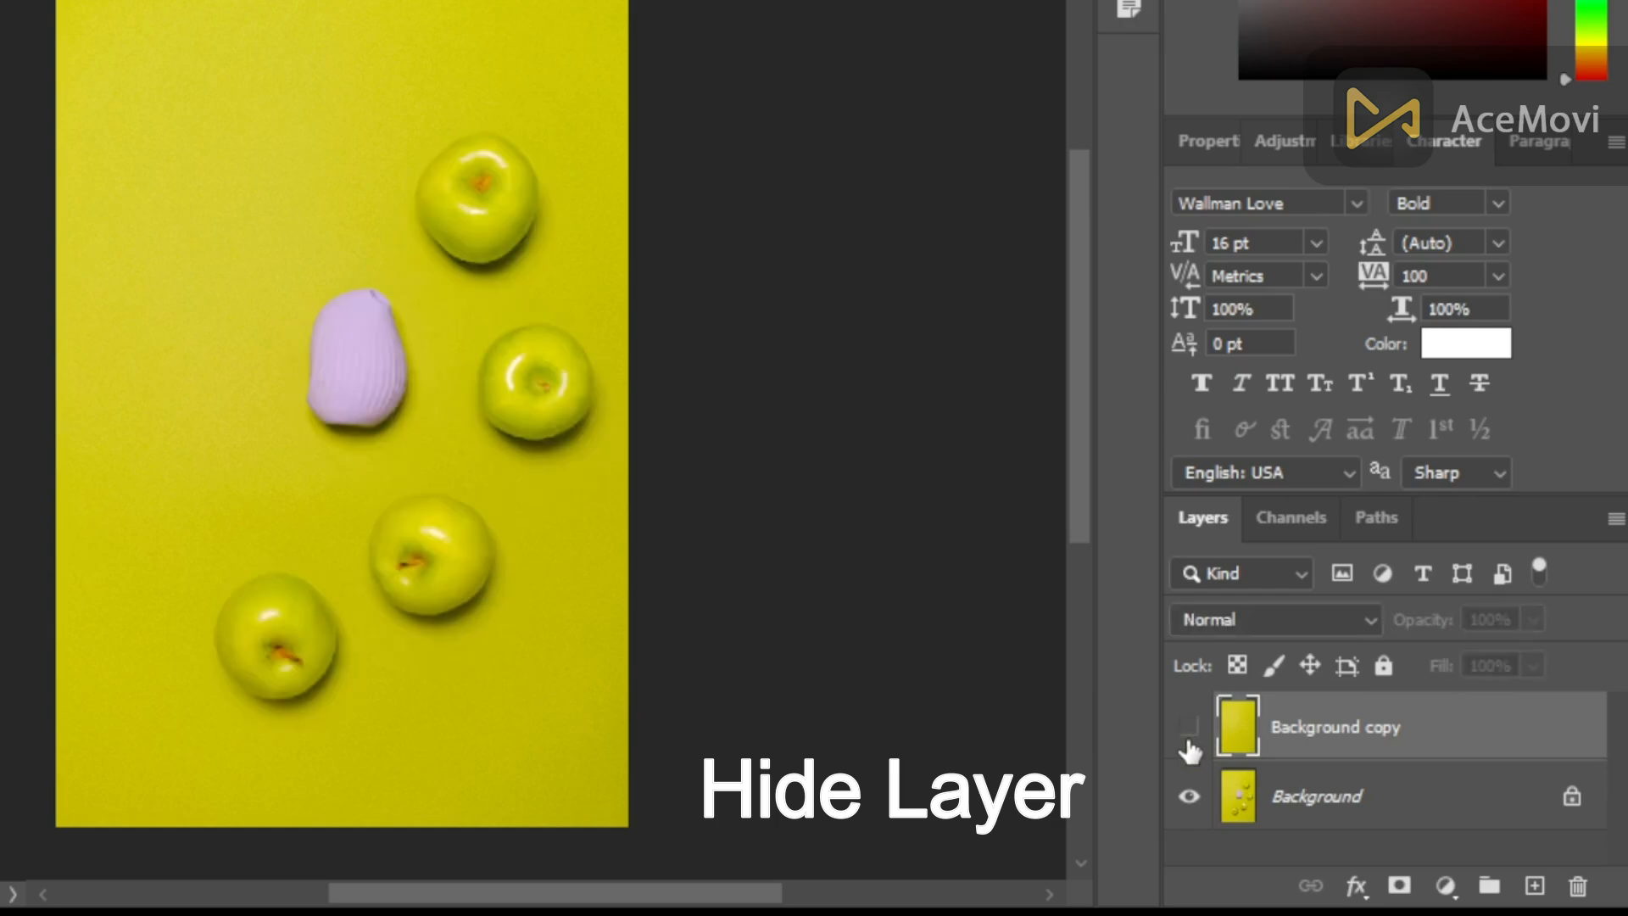
{"action": "left_click", "coordinate": [1189, 729]}
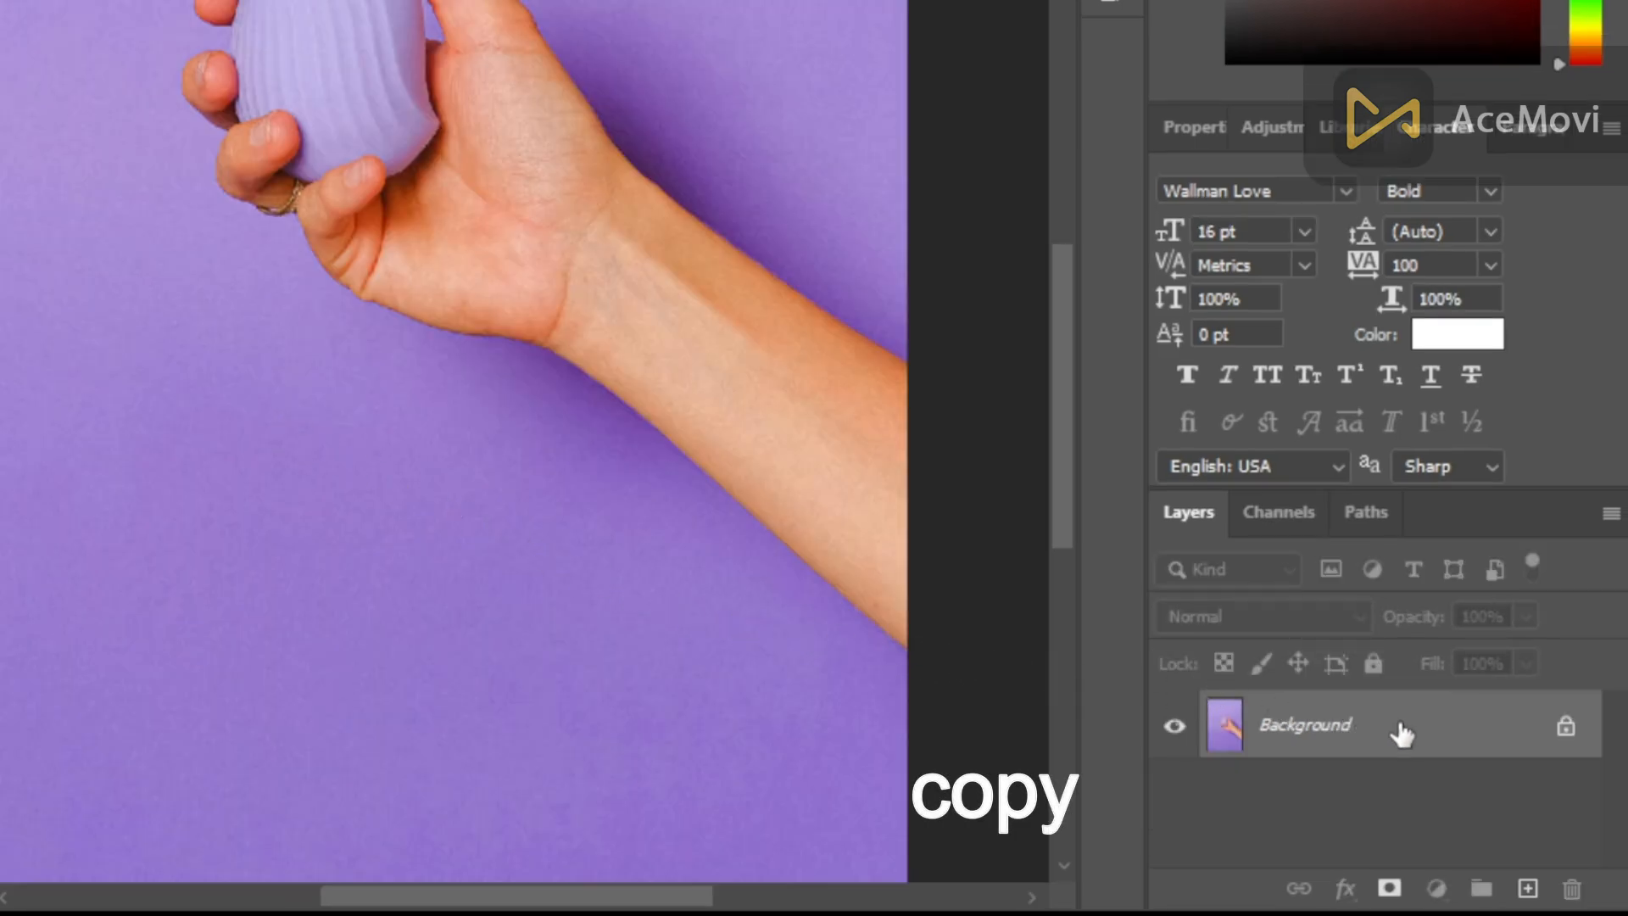
- Duplicate the Background layer of the purple hand photo and choose the Patch Tool
{"action": "left_click_drag", "start_coordinate": [1396, 715], "coordinate": [1527, 888]}
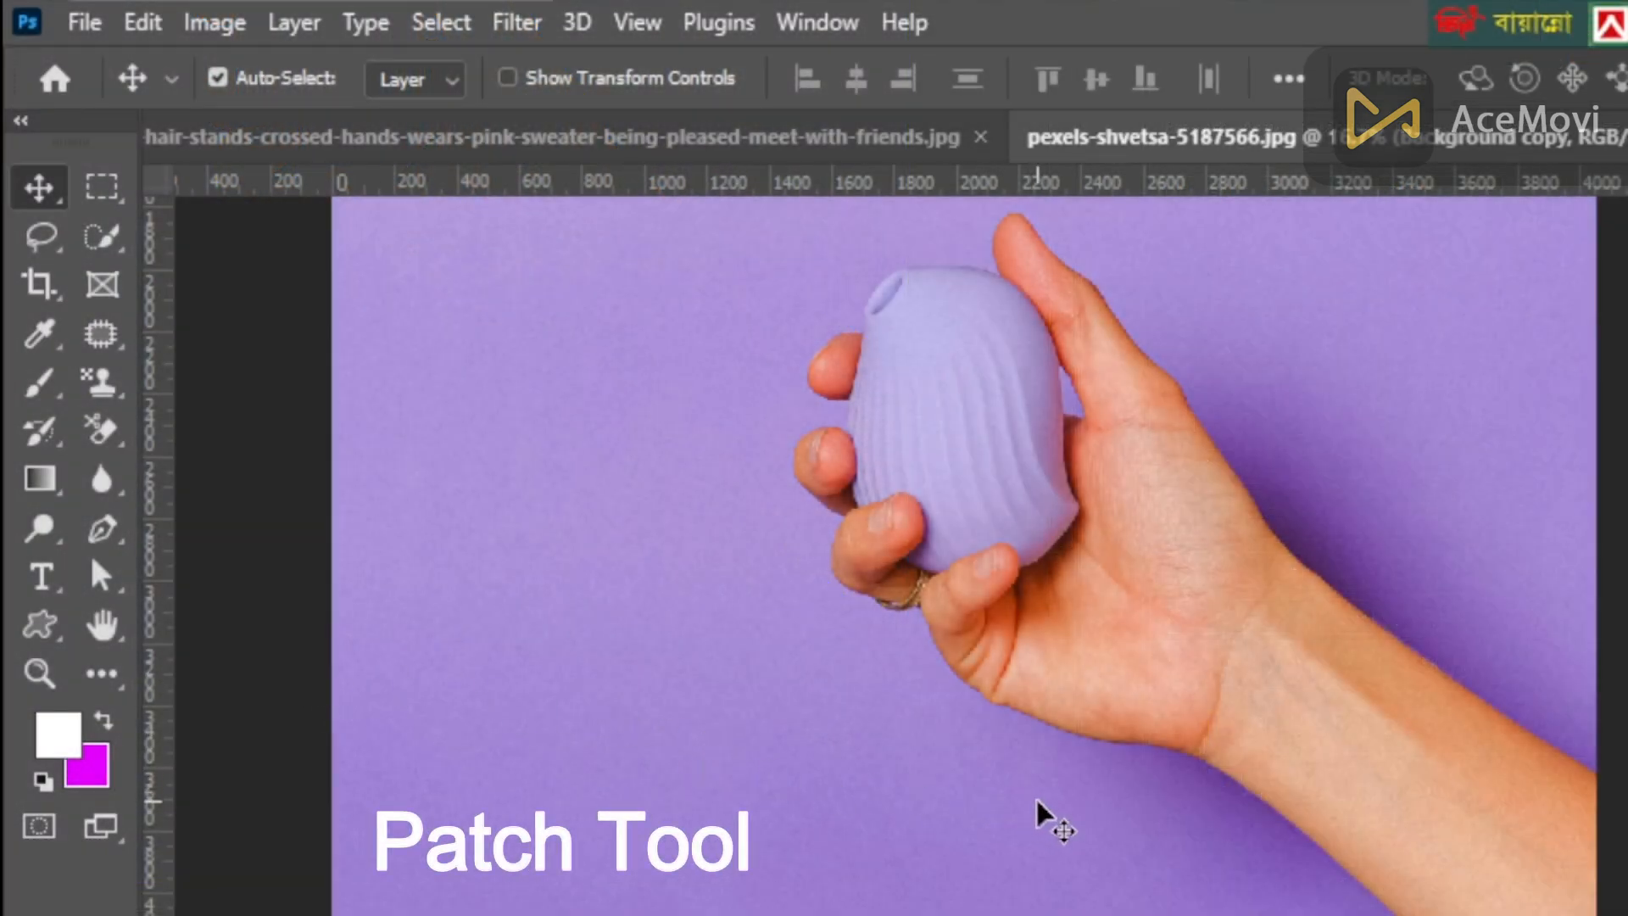
{"action": "left_click", "coordinate": [110, 342]}
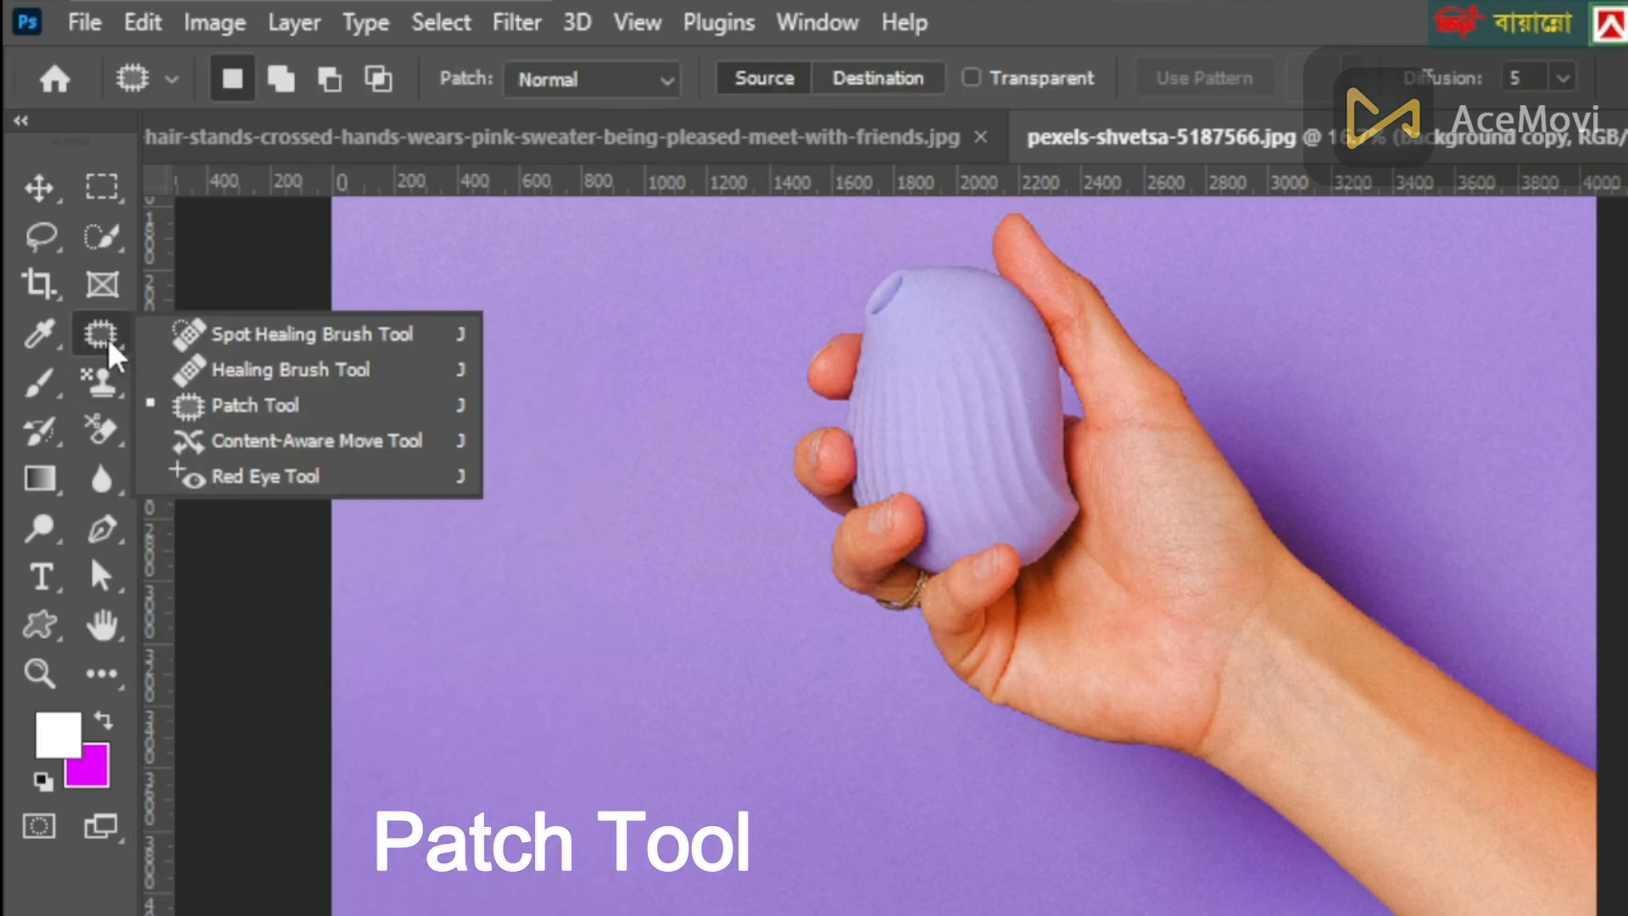
{"action": "left_click", "coordinate": [233, 420]}
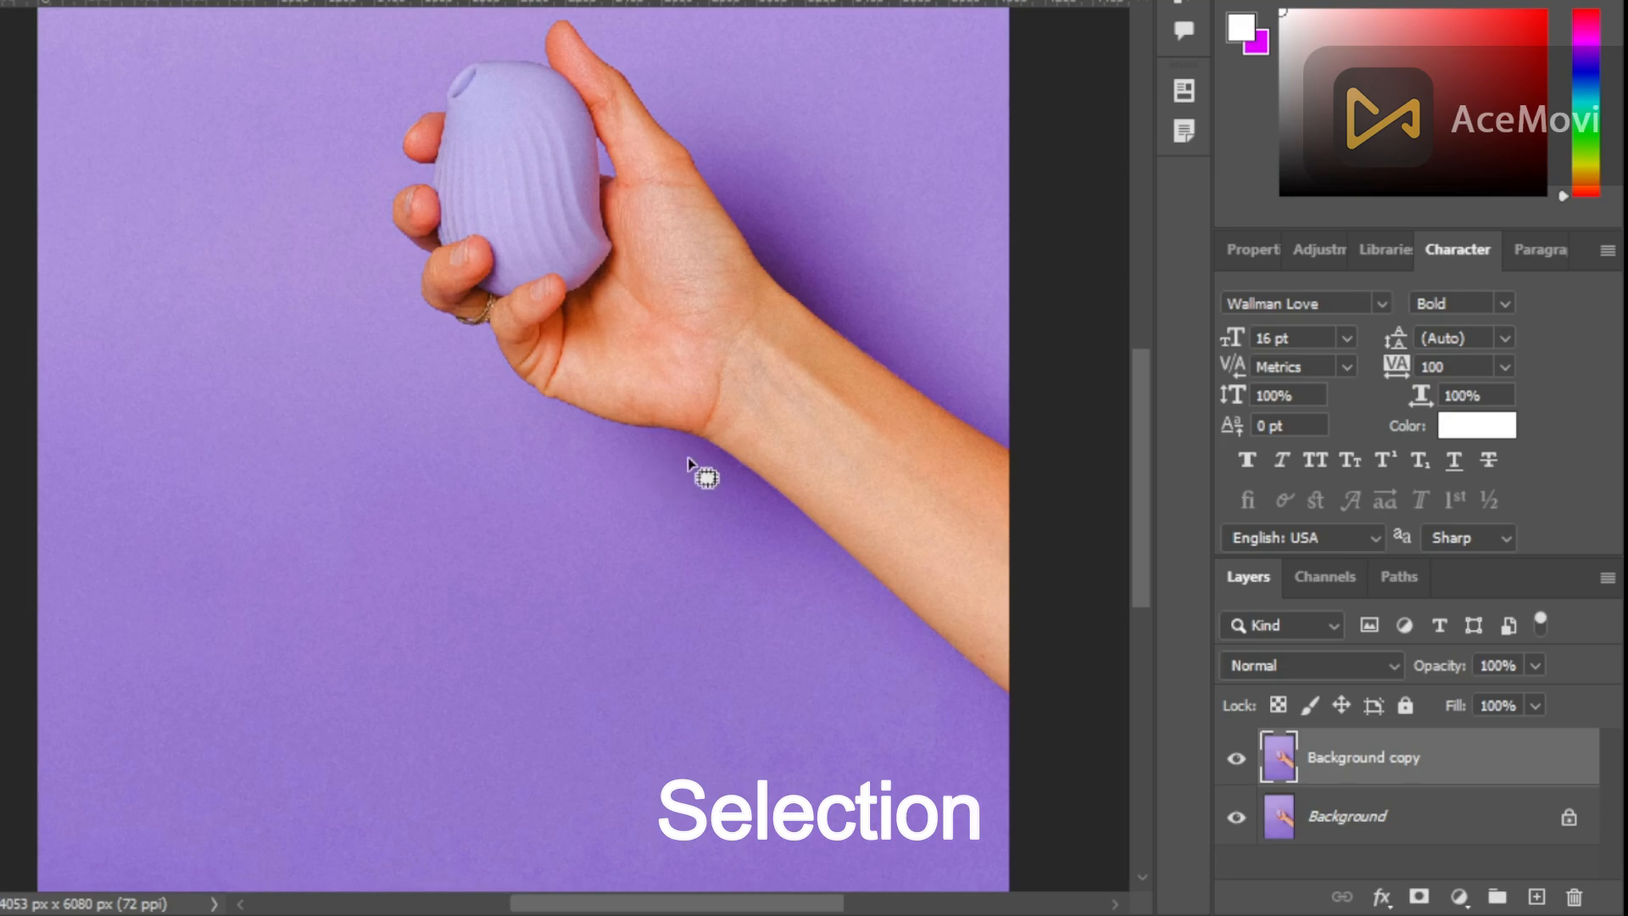
- Patch out the hand, forearm and held purple object with clean purple backdrop, and clear the selection
{"action": "mouse_move", "coordinate": [664, 451]}
{"action": "left_mouse_down"}
{"action": "mouse_move", "coordinate": [569, 438]}
{"action": "mouse_move", "coordinate": [487, 401]}
{"action": "left_mouse_up"}
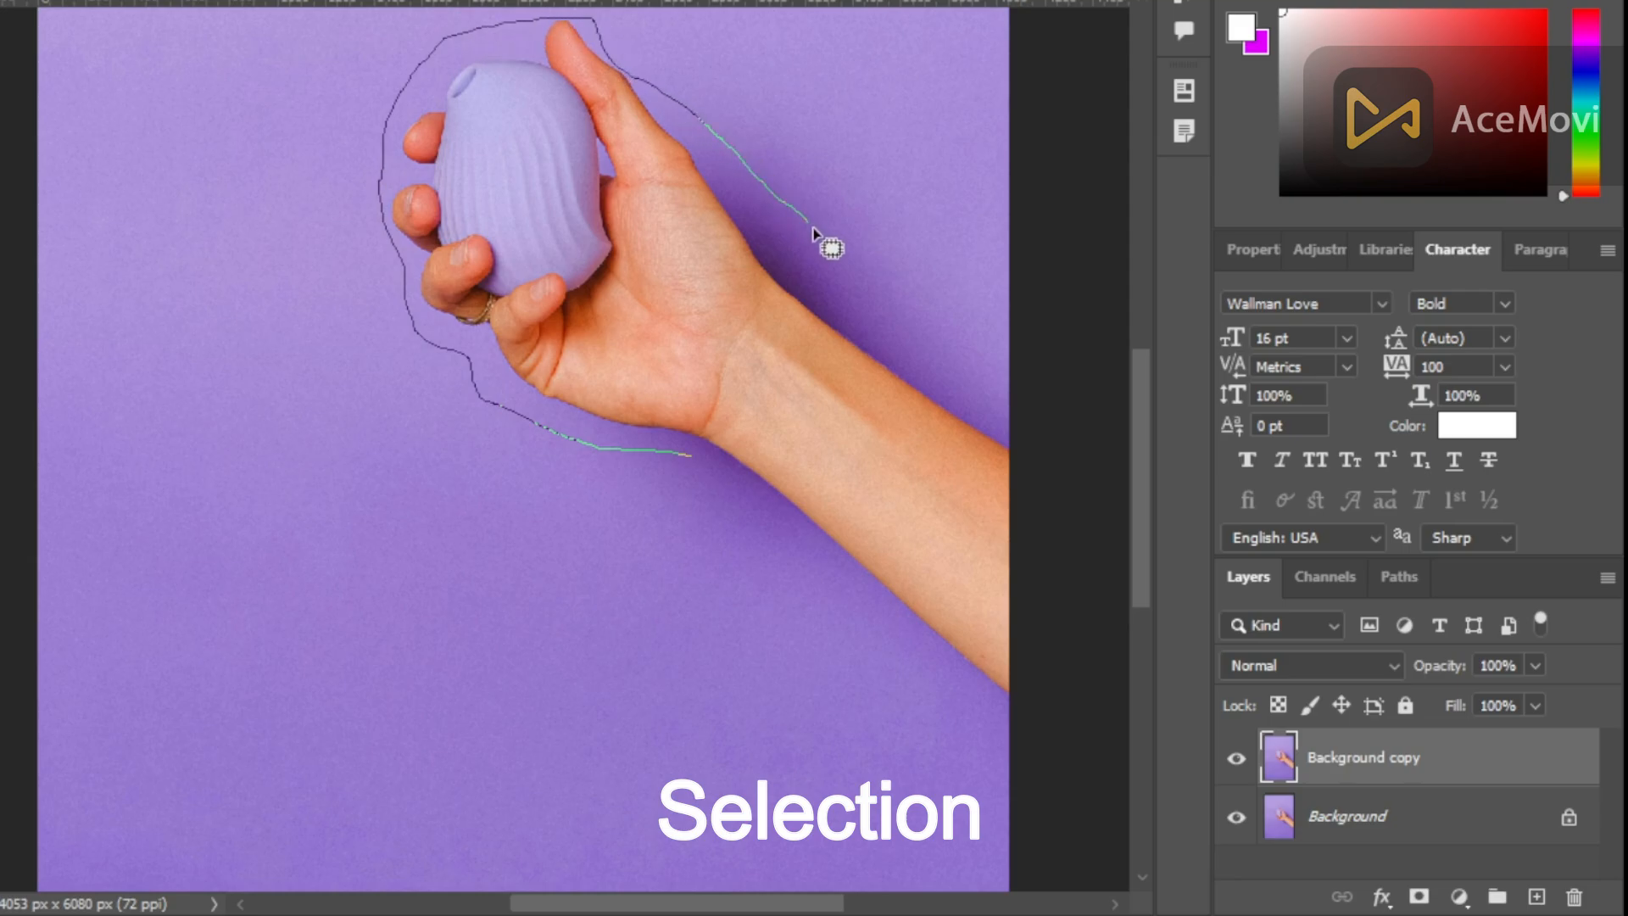
{"action": "mouse_move", "coordinate": [956, 317]}
{"action": "left_mouse_down"}
{"action": "mouse_move", "coordinate": [1041, 420]}
{"action": "mouse_move", "coordinate": [1076, 508]}
{"action": "mouse_move", "coordinate": [1113, 768]}
{"action": "mouse_move", "coordinate": [739, 589]}
{"action": "mouse_move", "coordinate": [691, 527]}
{"action": "mouse_move", "coordinate": [669, 450]}
{"action": "mouse_move", "coordinate": [592, 530]}
{"action": "mouse_move", "coordinate": [402, 599]}
{"action": "left_mouse_up"}
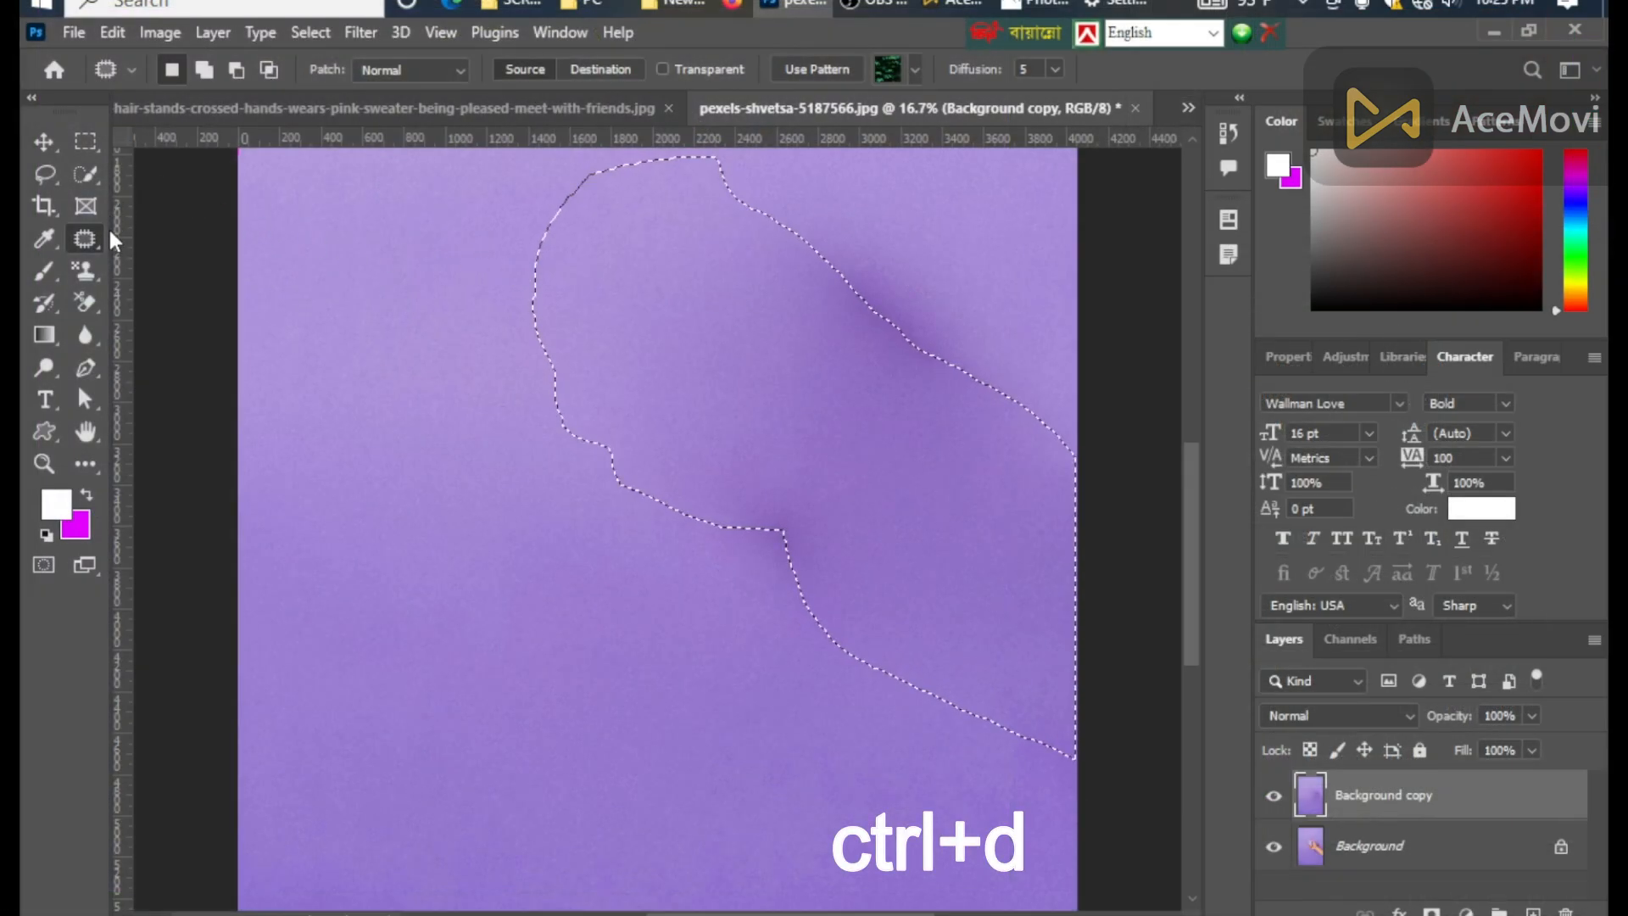
{"action": "key", "text": "ctrl+d"}
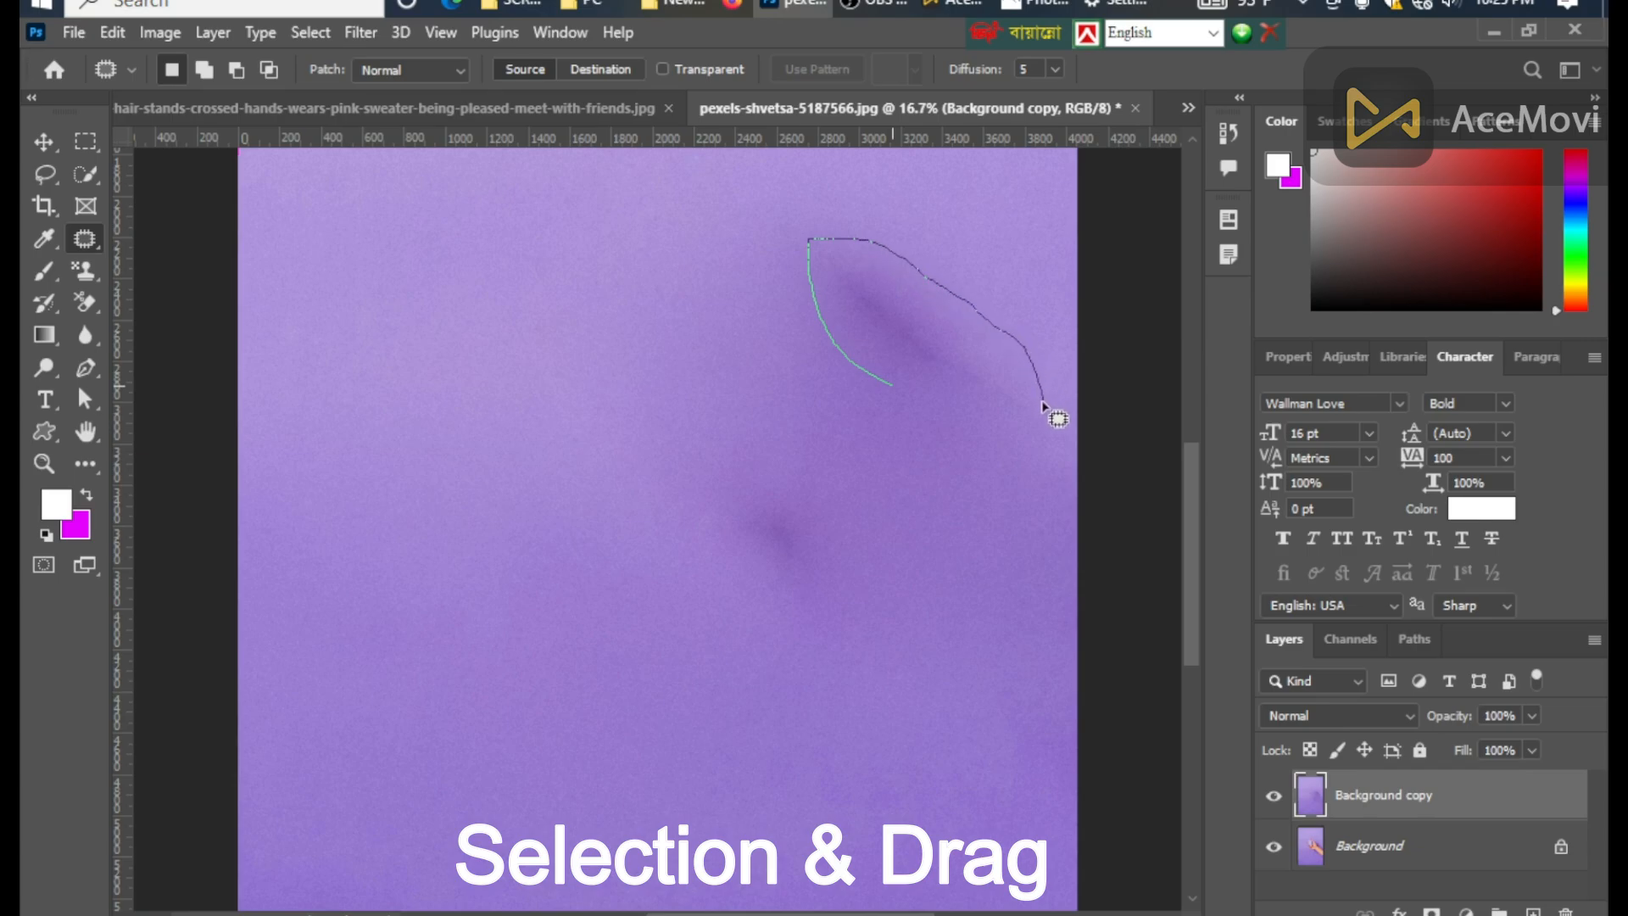
- Patch the two dark shadow remnants where the arm was, using clean areas of the purple backdrop
{"action": "mouse_move", "coordinate": [861, 375]}
{"action": "left_mouse_down"}
{"action": "mouse_move", "coordinate": [695, 364]}
{"action": "mouse_move", "coordinate": [472, 471]}
{"action": "mouse_move", "coordinate": [497, 471]}
{"action": "left_mouse_up"}
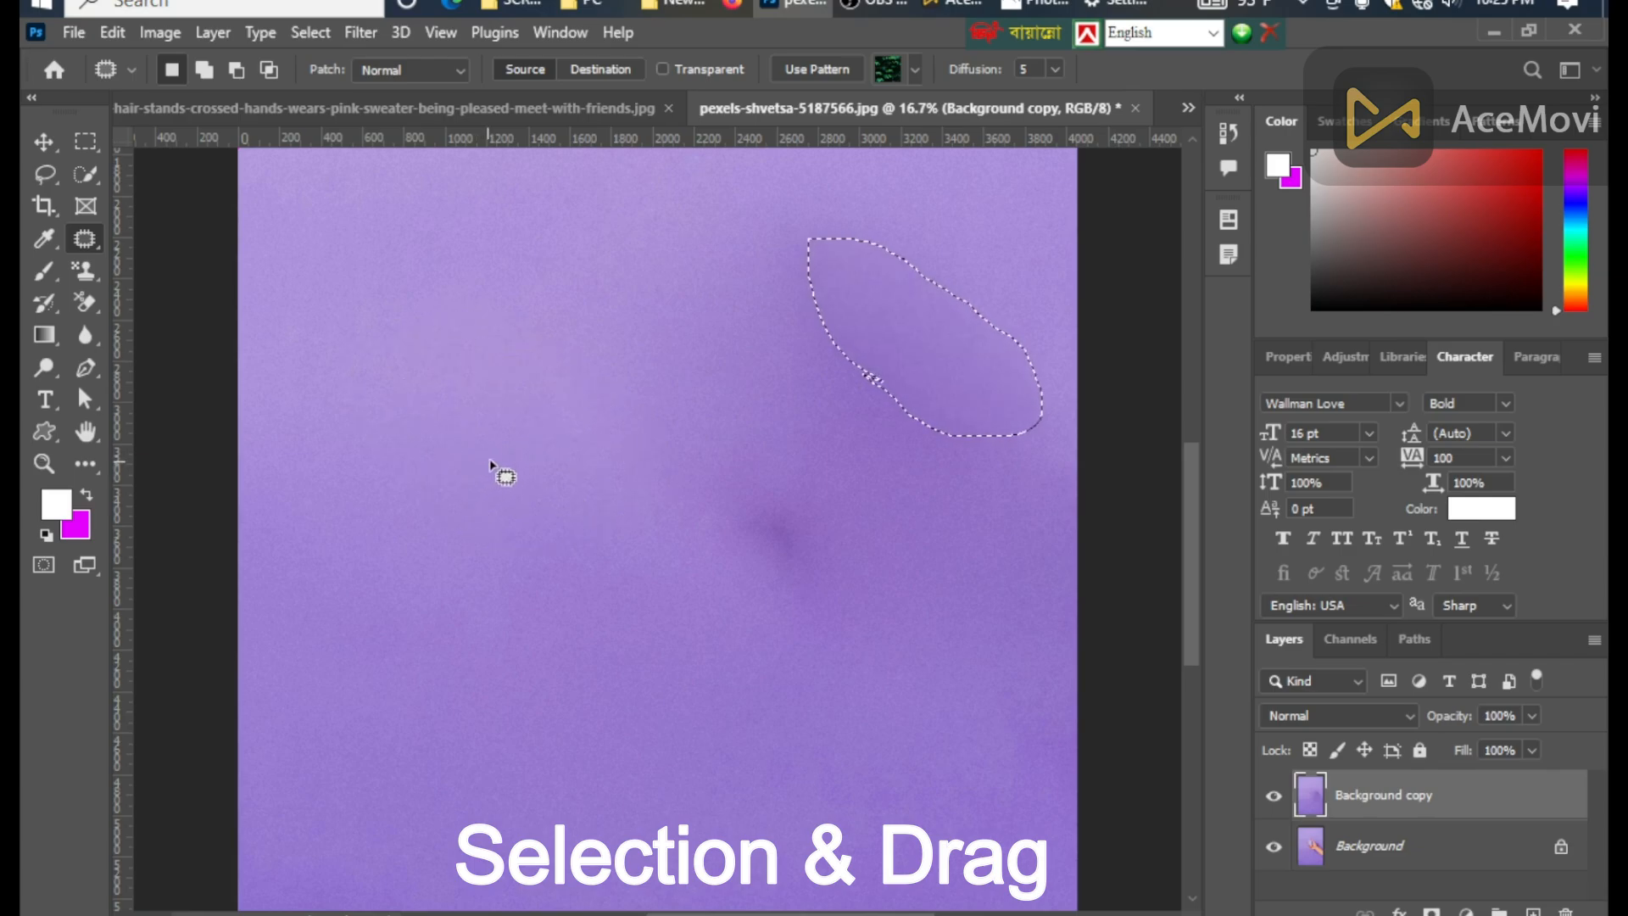
{"action": "mouse_move", "coordinate": [682, 457]}
{"action": "left_mouse_down"}
{"action": "mouse_move", "coordinate": [794, 460]}
{"action": "mouse_move", "coordinate": [848, 501]}
{"action": "mouse_move", "coordinate": [868, 603]}
{"action": "mouse_move", "coordinate": [814, 631]}
{"action": "mouse_move", "coordinate": [718, 526]}
{"action": "mouse_move", "coordinate": [703, 458]}
{"action": "left_mouse_up"}
{"action": "mouse_move", "coordinate": [763, 520]}
{"action": "left_mouse_down"}
{"action": "mouse_move", "coordinate": [659, 358]}
{"action": "mouse_move", "coordinate": [663, 380]}
{"action": "left_mouse_up"}
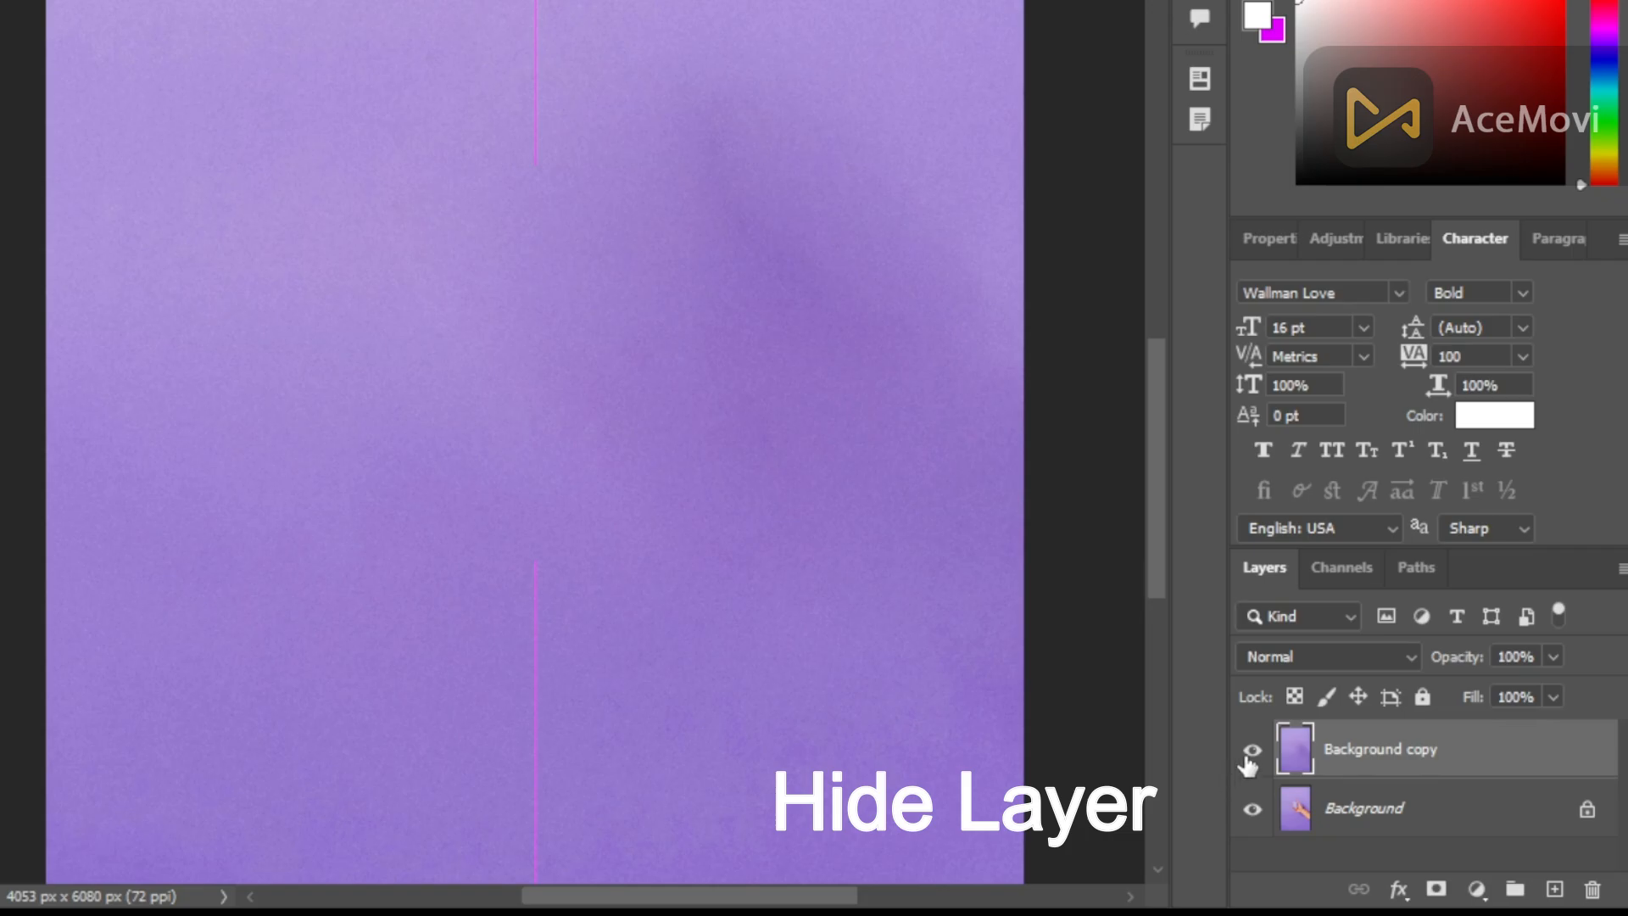
- Toggle the patched copy's visibility to compare the empty purple backdrop with the original hand photo
{"action": "left_click", "coordinate": [1252, 752]}
{"action": "left_click", "coordinate": [1252, 752]}
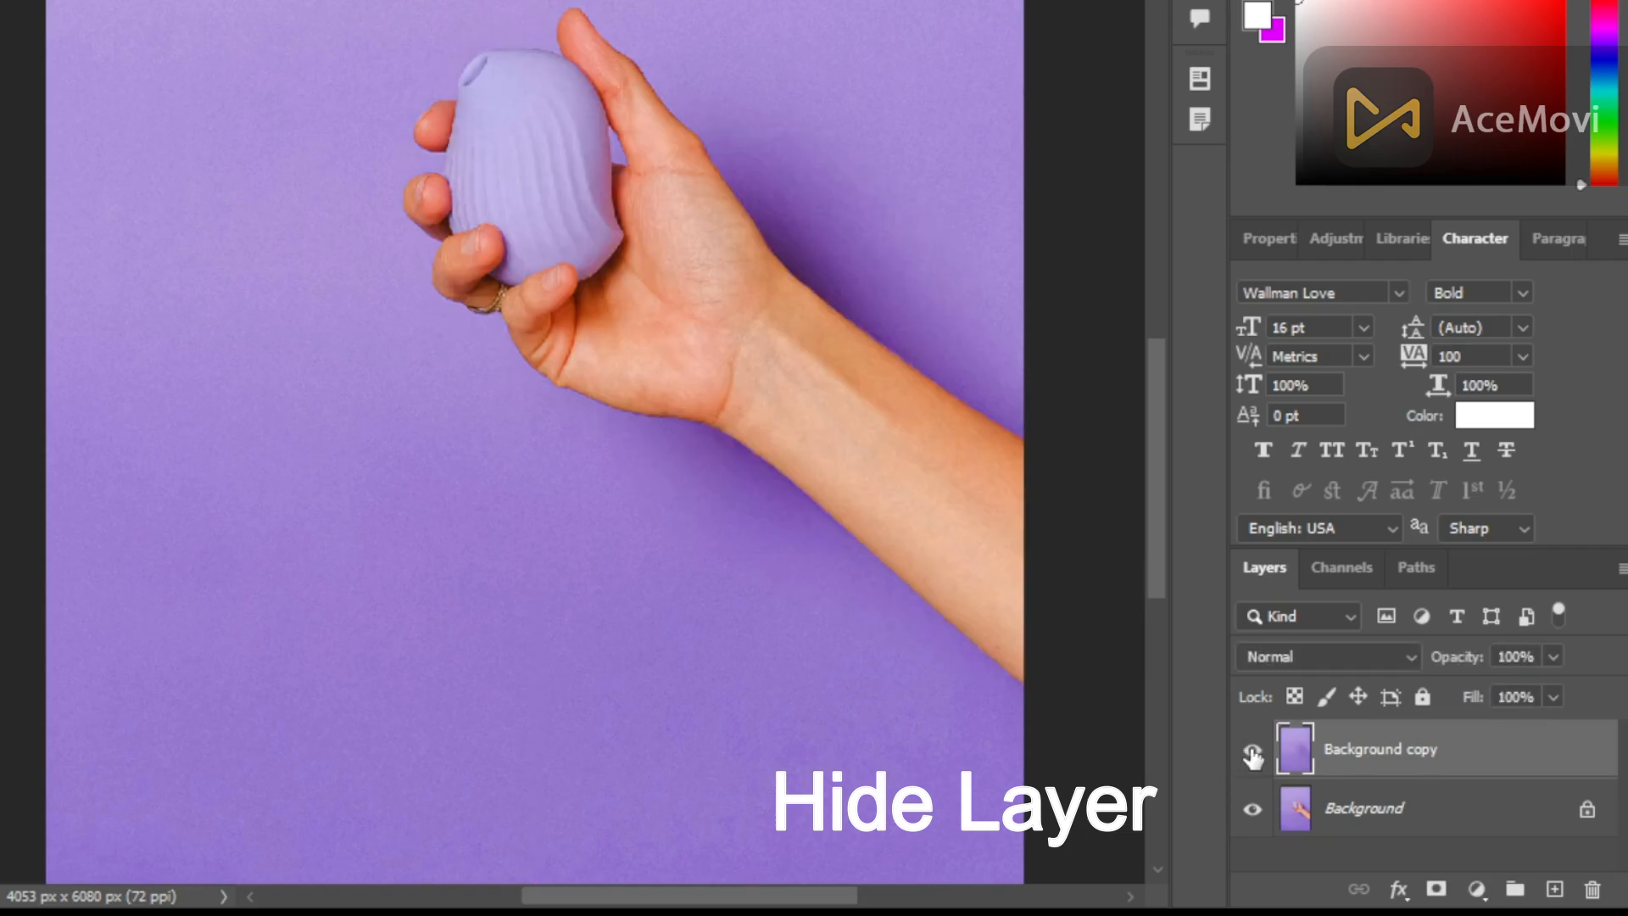
{"action": "left_click", "coordinate": [1253, 752]}
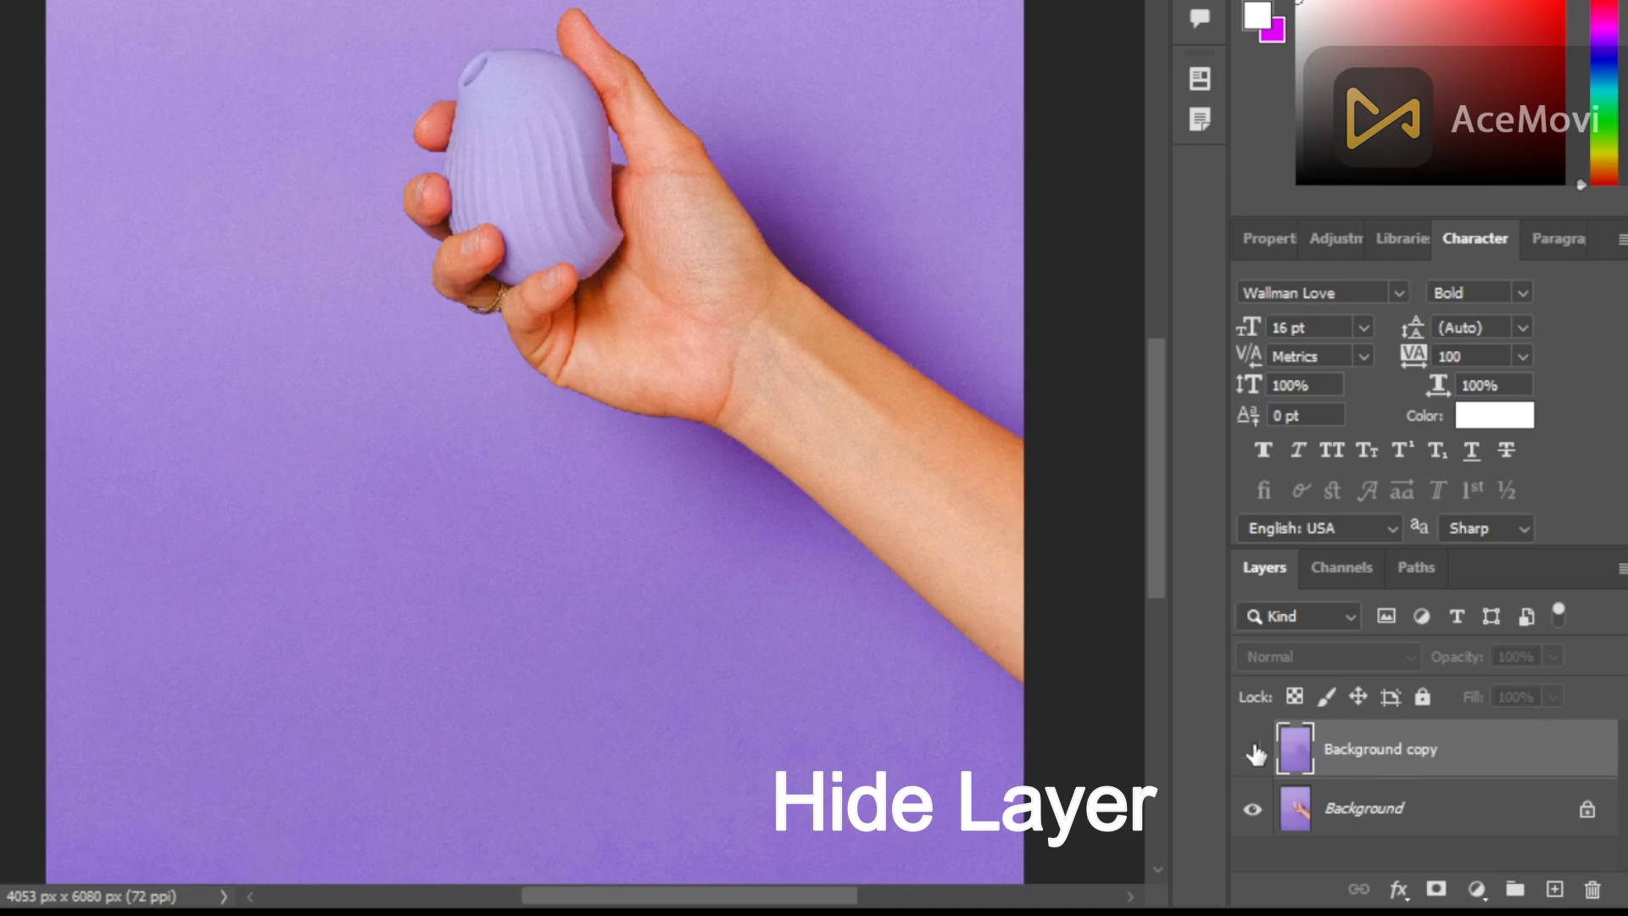
{"action": "left_click", "coordinate": [1253, 752]}
{"action": "left_click", "coordinate": [1253, 752]}
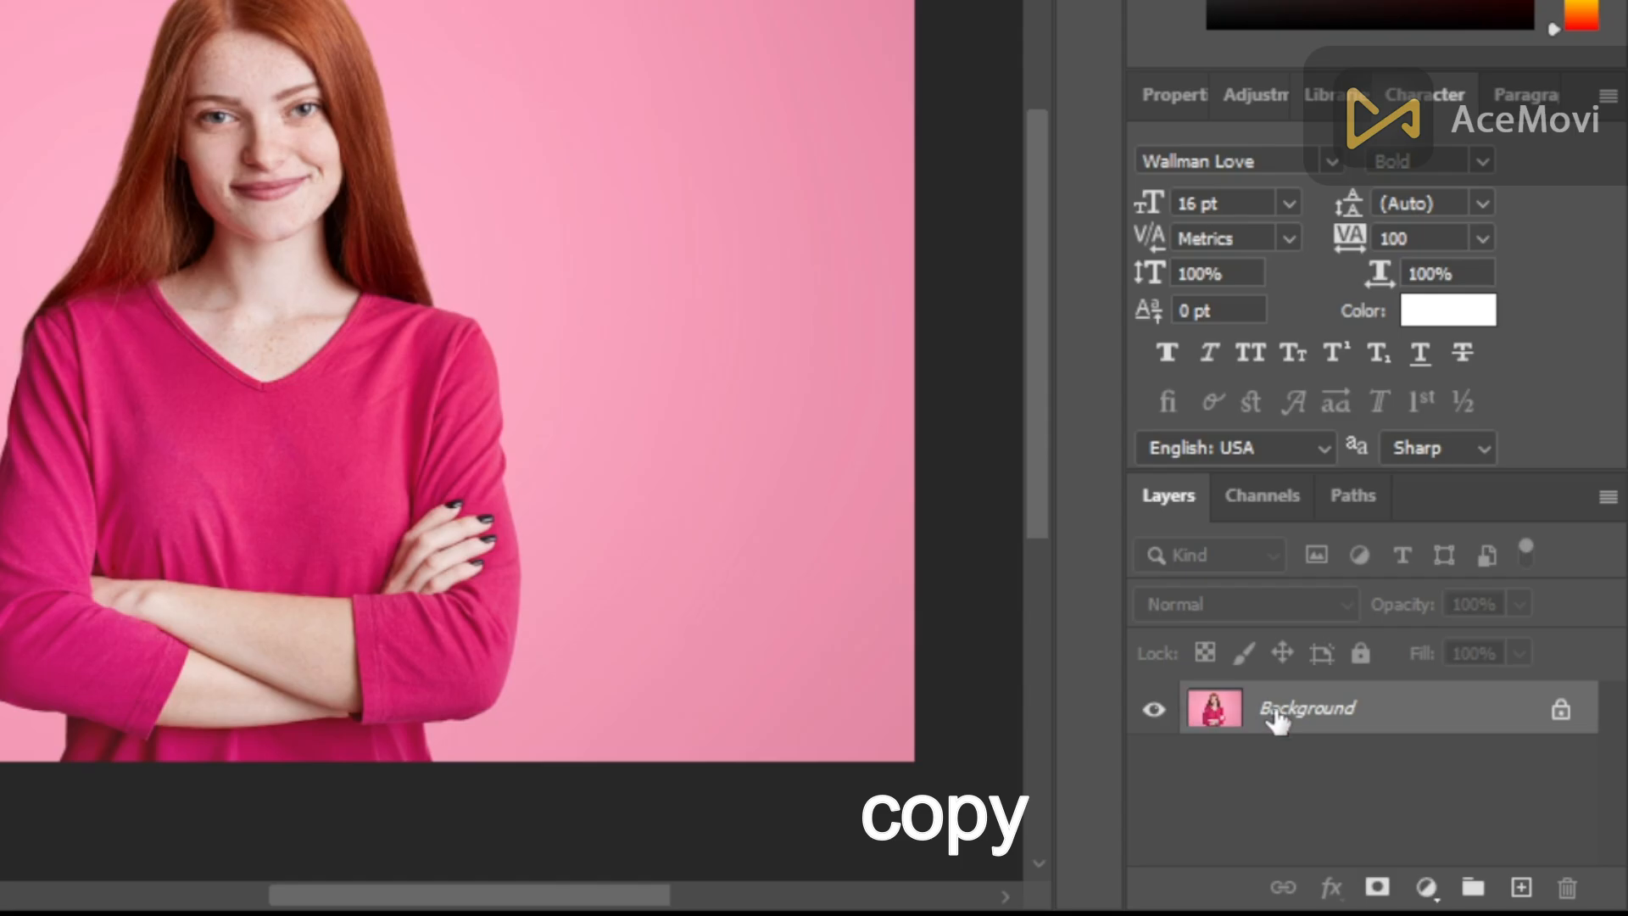
- Duplicate the Background layer of the pink-sweater portrait and choose the Content-Aware Move Tool
{"action": "left_click_drag", "start_coordinate": [1278, 719], "coordinate": [1520, 890]}
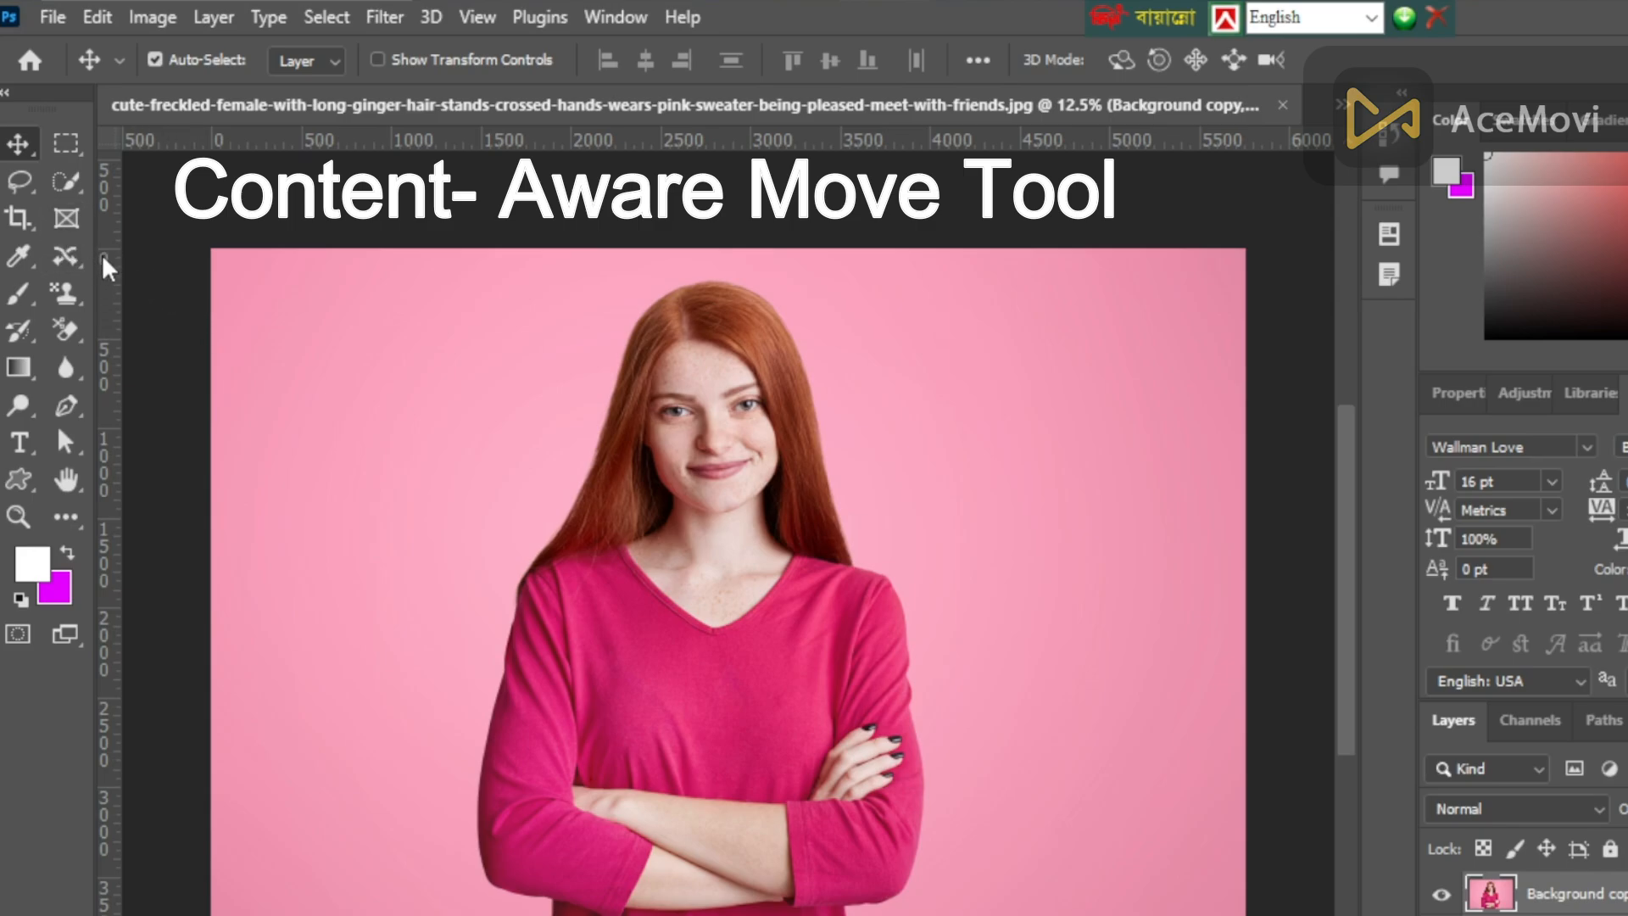
{"action": "left_click", "coordinate": [67, 259]}
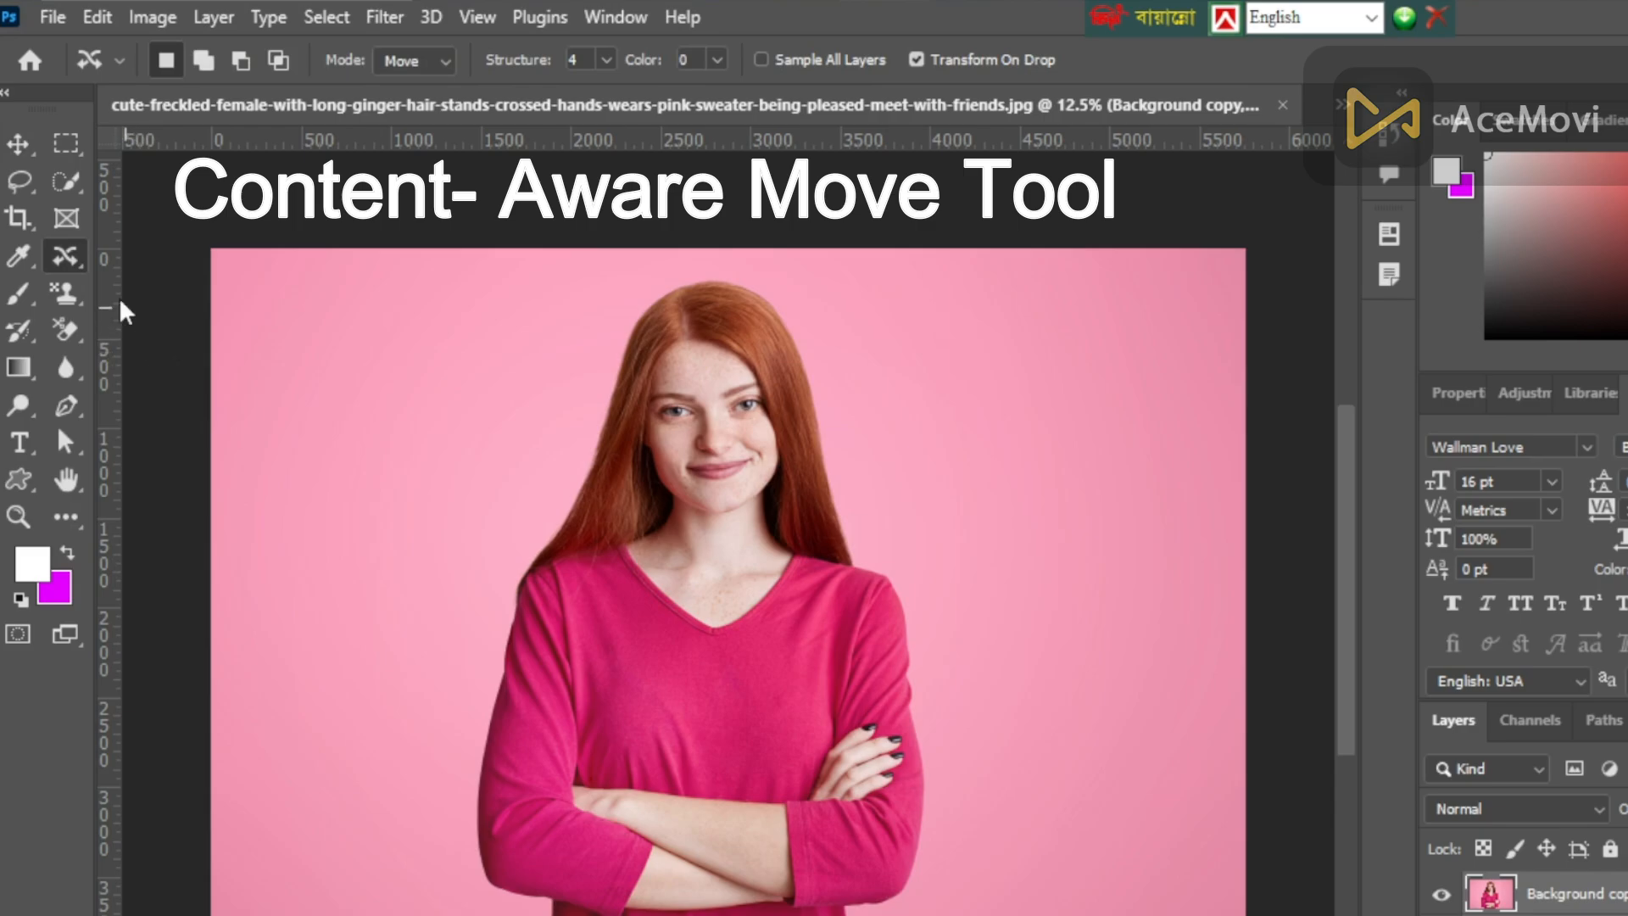
{"action": "right_click", "coordinate": [65, 256]}
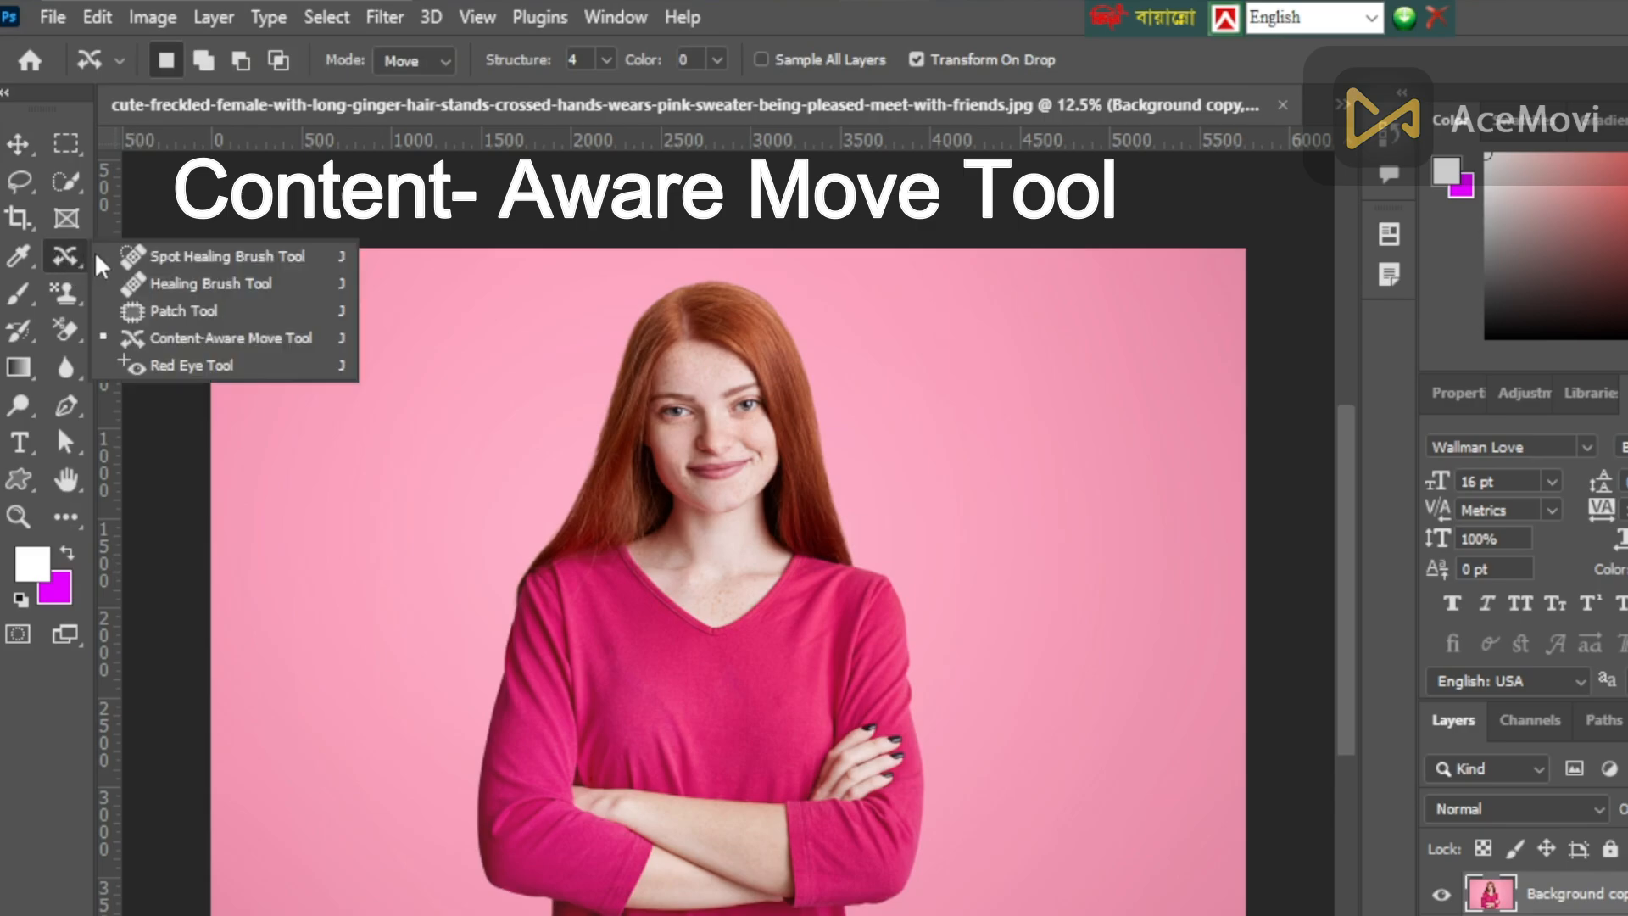
{"action": "left_click", "coordinate": [196, 339]}
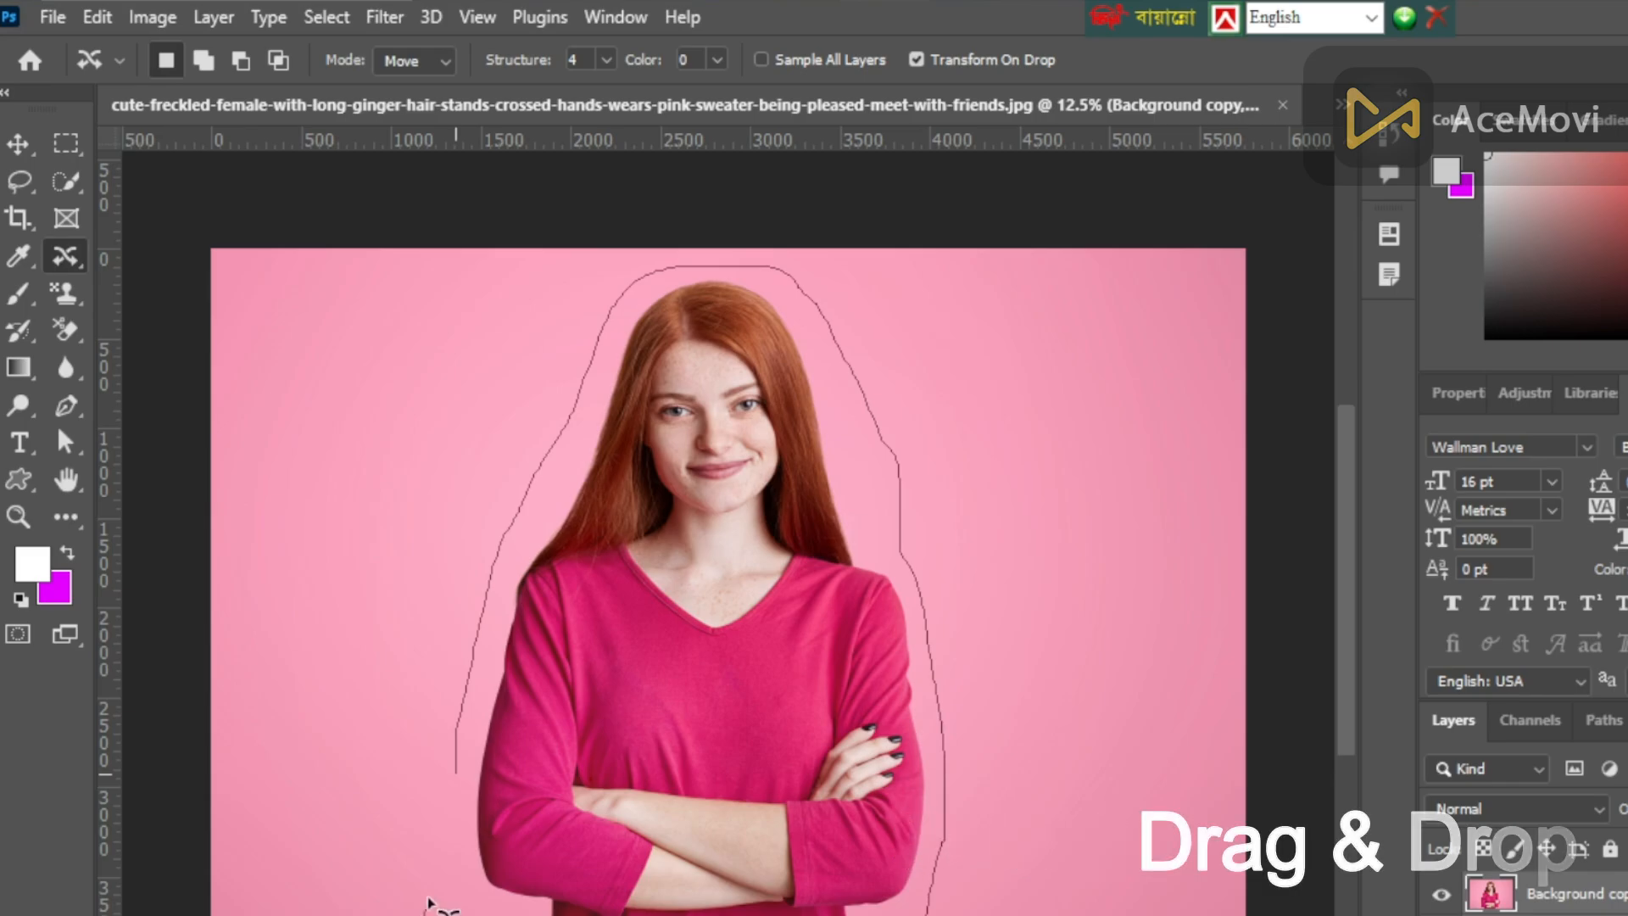
- Outline the woman in the pink sweater, move her to the left side of the photo in Move mode, and clear the selection
{"action": "left_click_drag", "start_coordinate": [458, 723], "coordinate": [462, 731]}
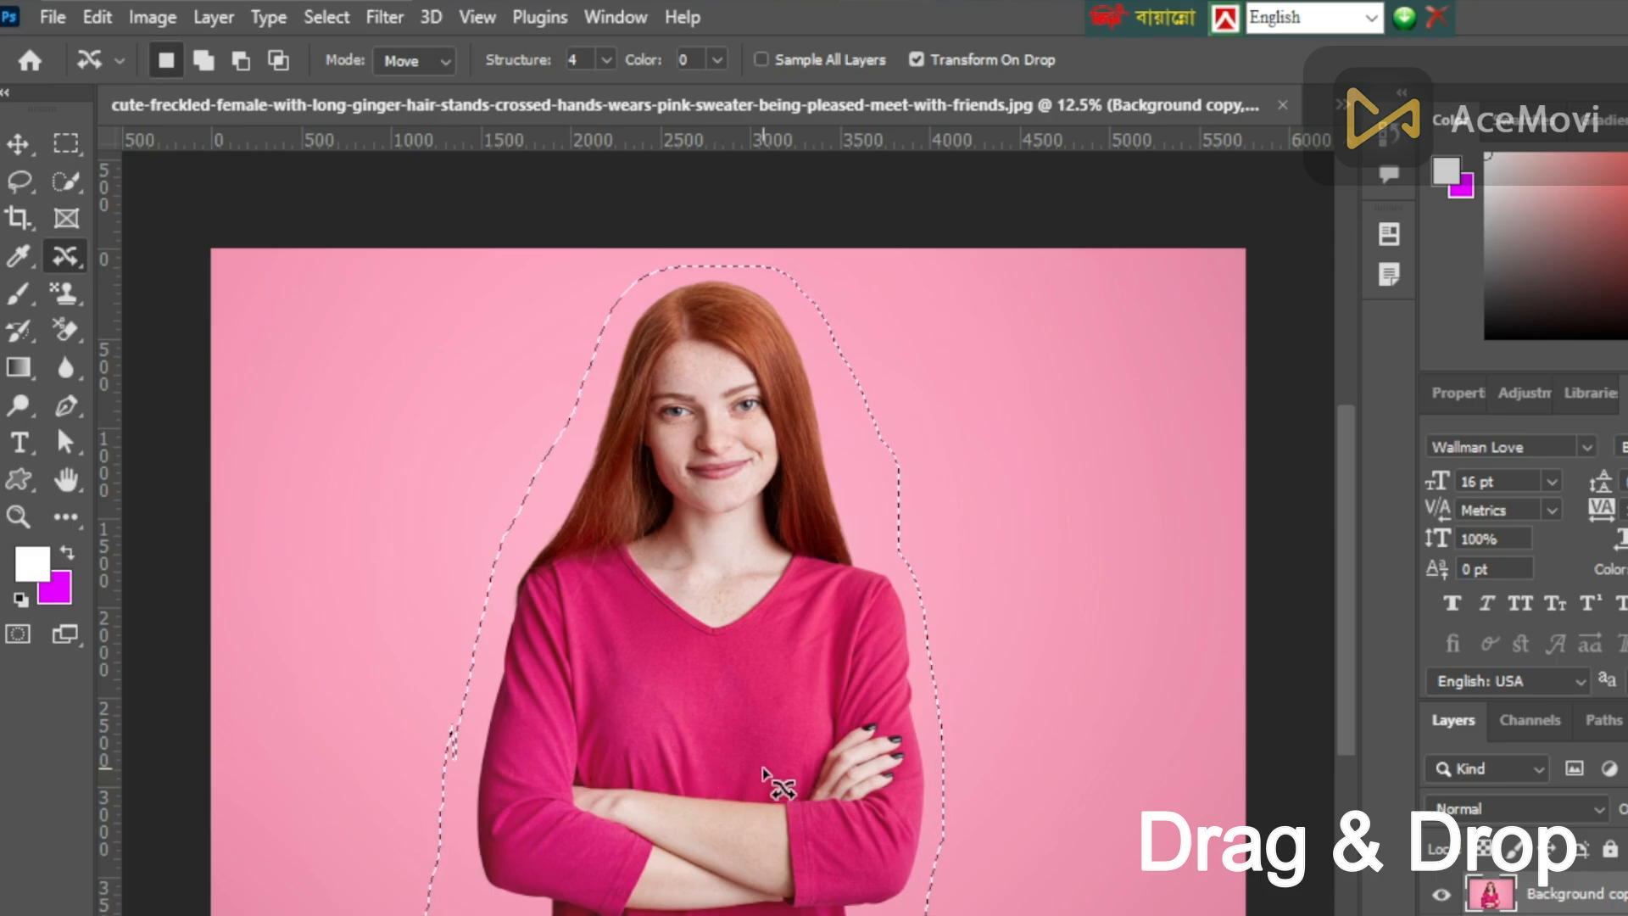
{"action": "left_click_drag", "start_coordinate": [765, 773], "coordinate": [527, 774]}
{"action": "key", "text": "Return"}
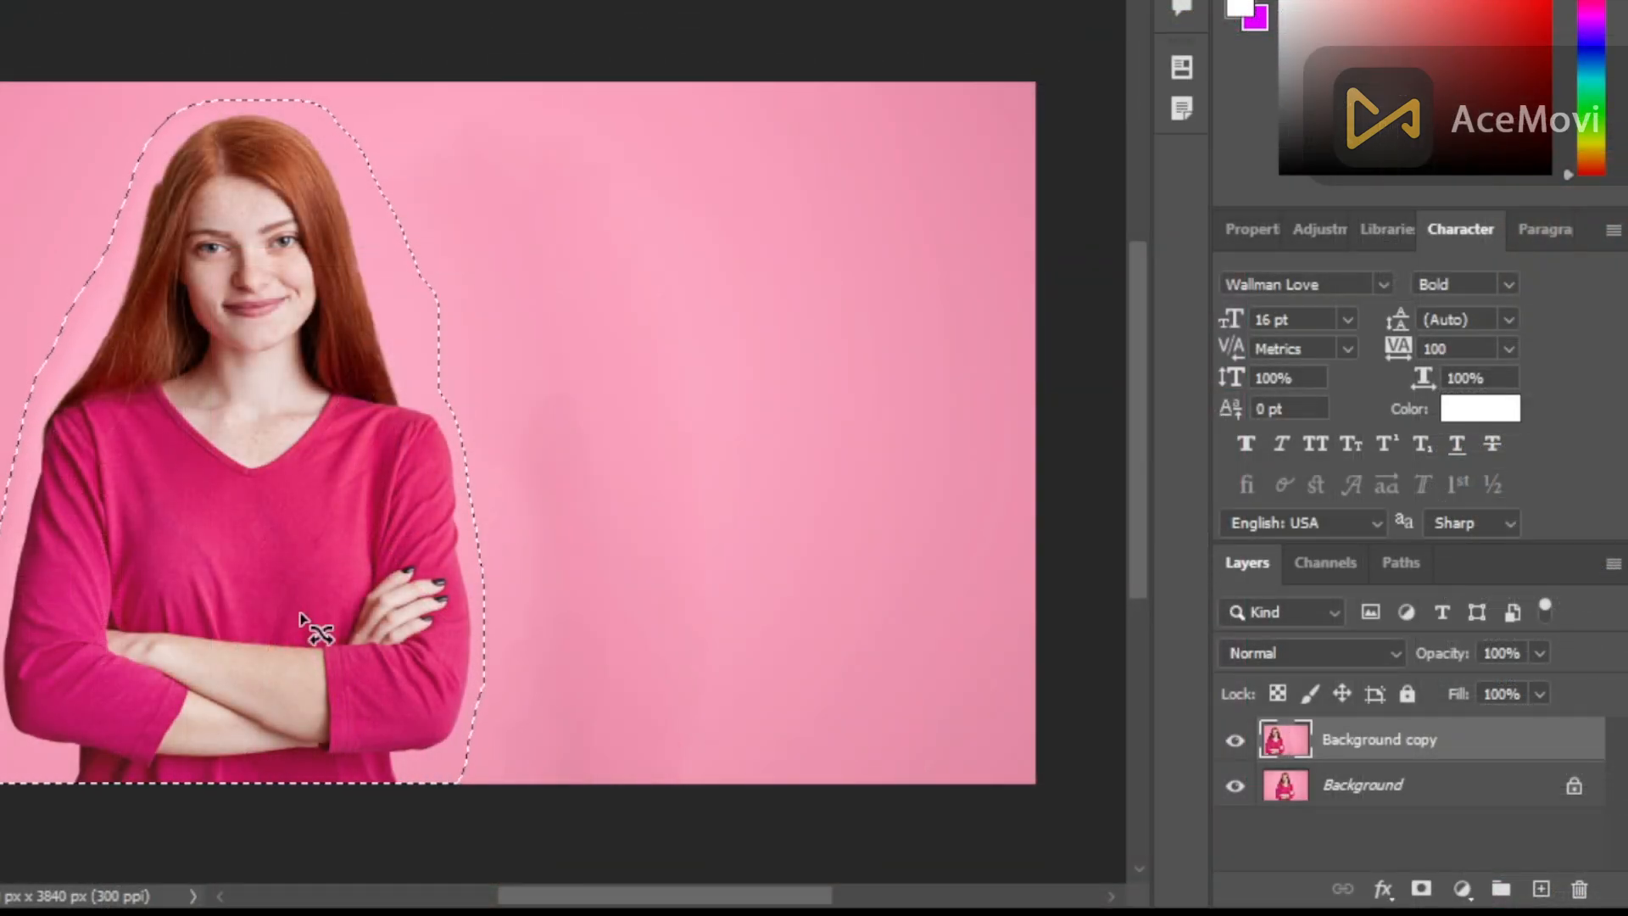
{"action": "key", "text": "ctrl+d"}
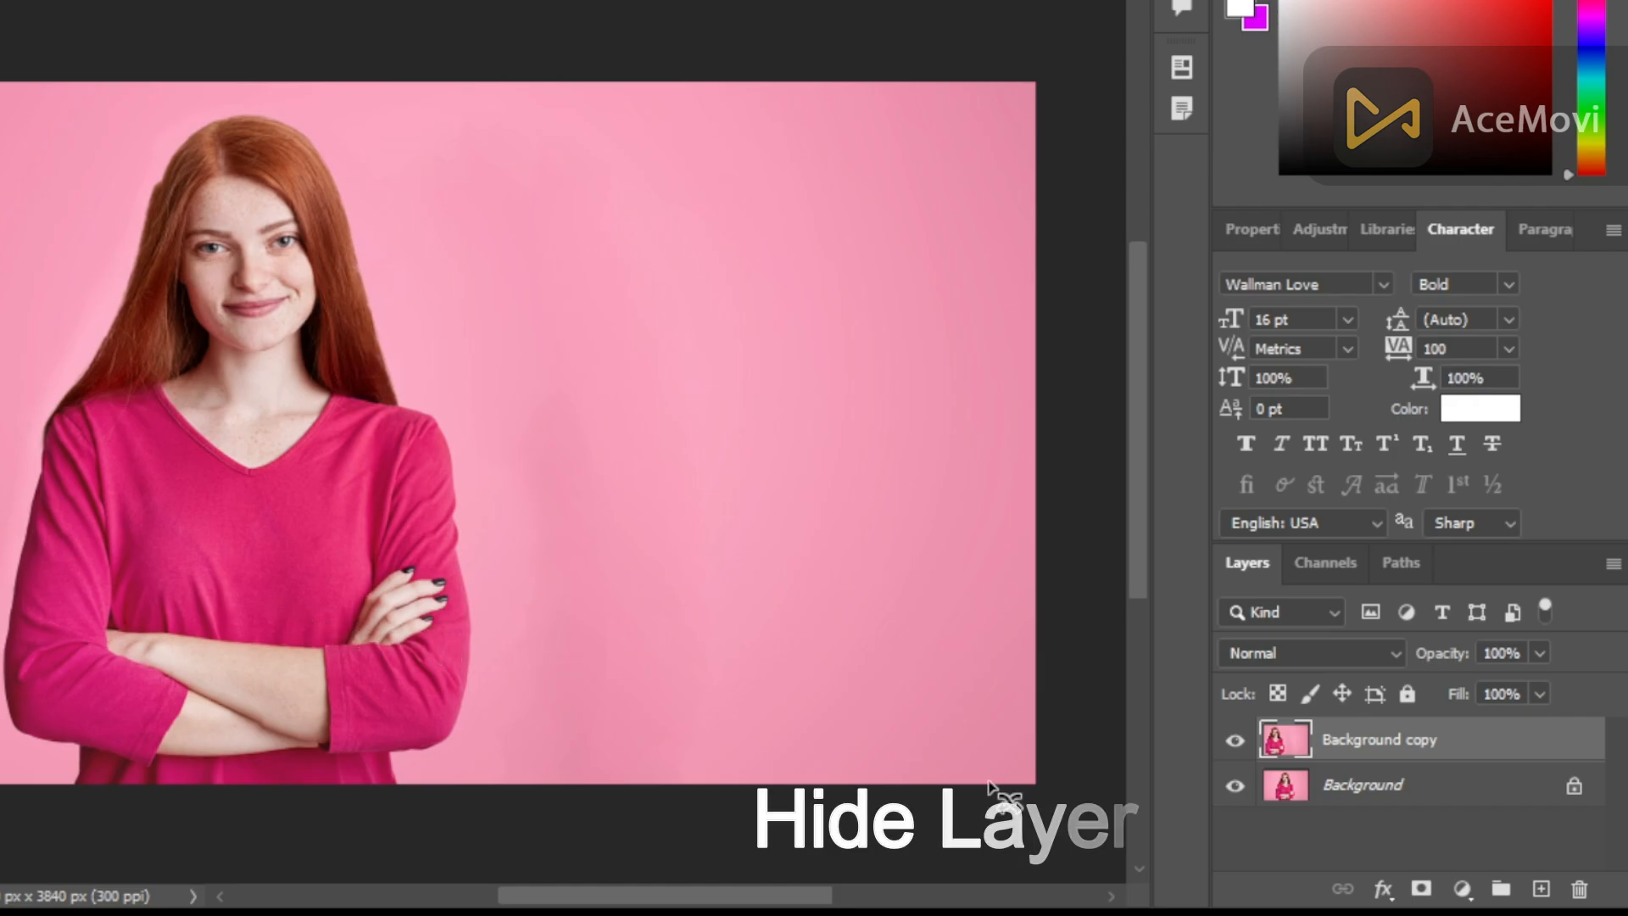
- Toggle the edited copy's visibility to compare the woman's new position with the original portrait
{"action": "left_click", "coordinate": [1233, 743]}
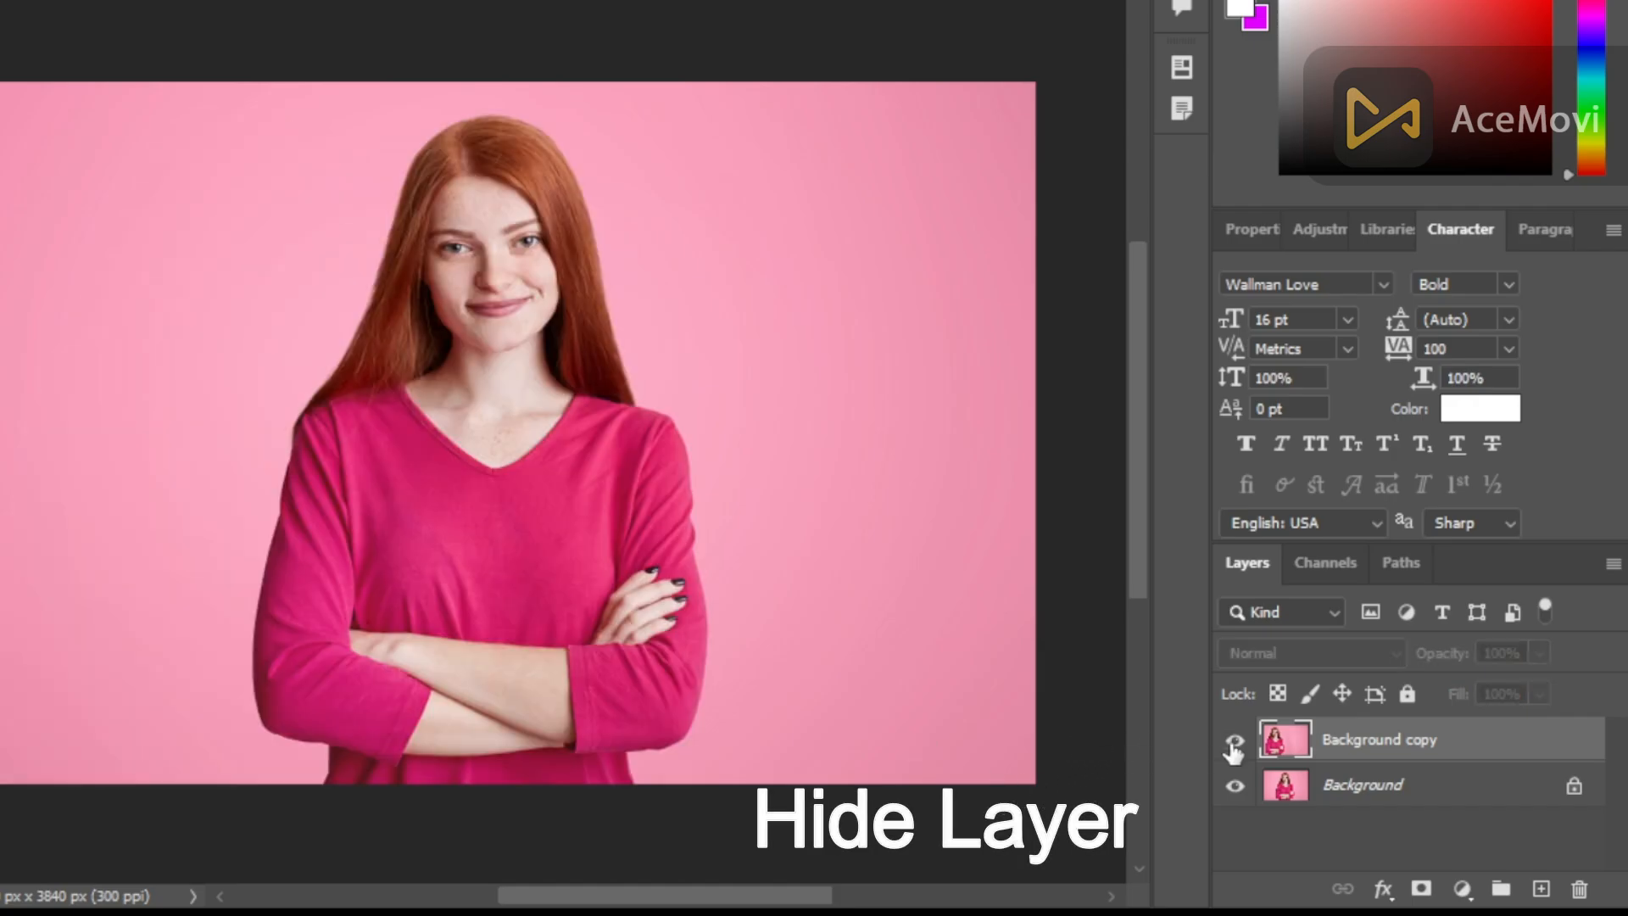
{"action": "left_click", "coordinate": [1233, 743]}
{"action": "left_click", "coordinate": [1233, 744]}
{"action": "left_click", "coordinate": [1233, 744]}
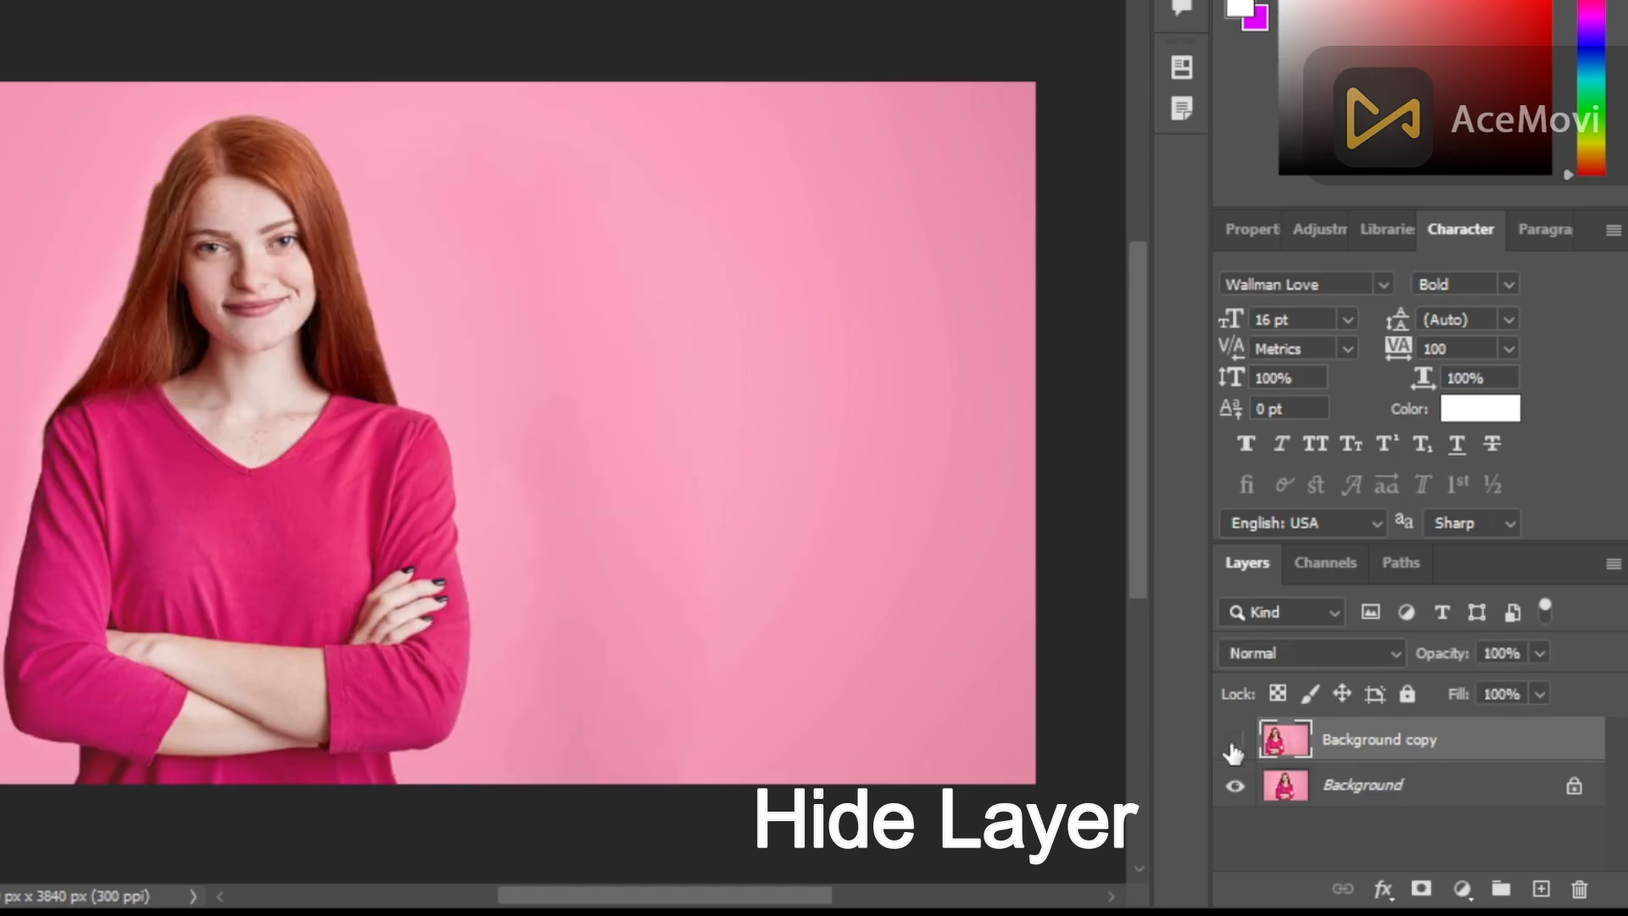
{"action": "left_click", "coordinate": [1233, 744]}
{"action": "left_click", "coordinate": [1234, 744]}
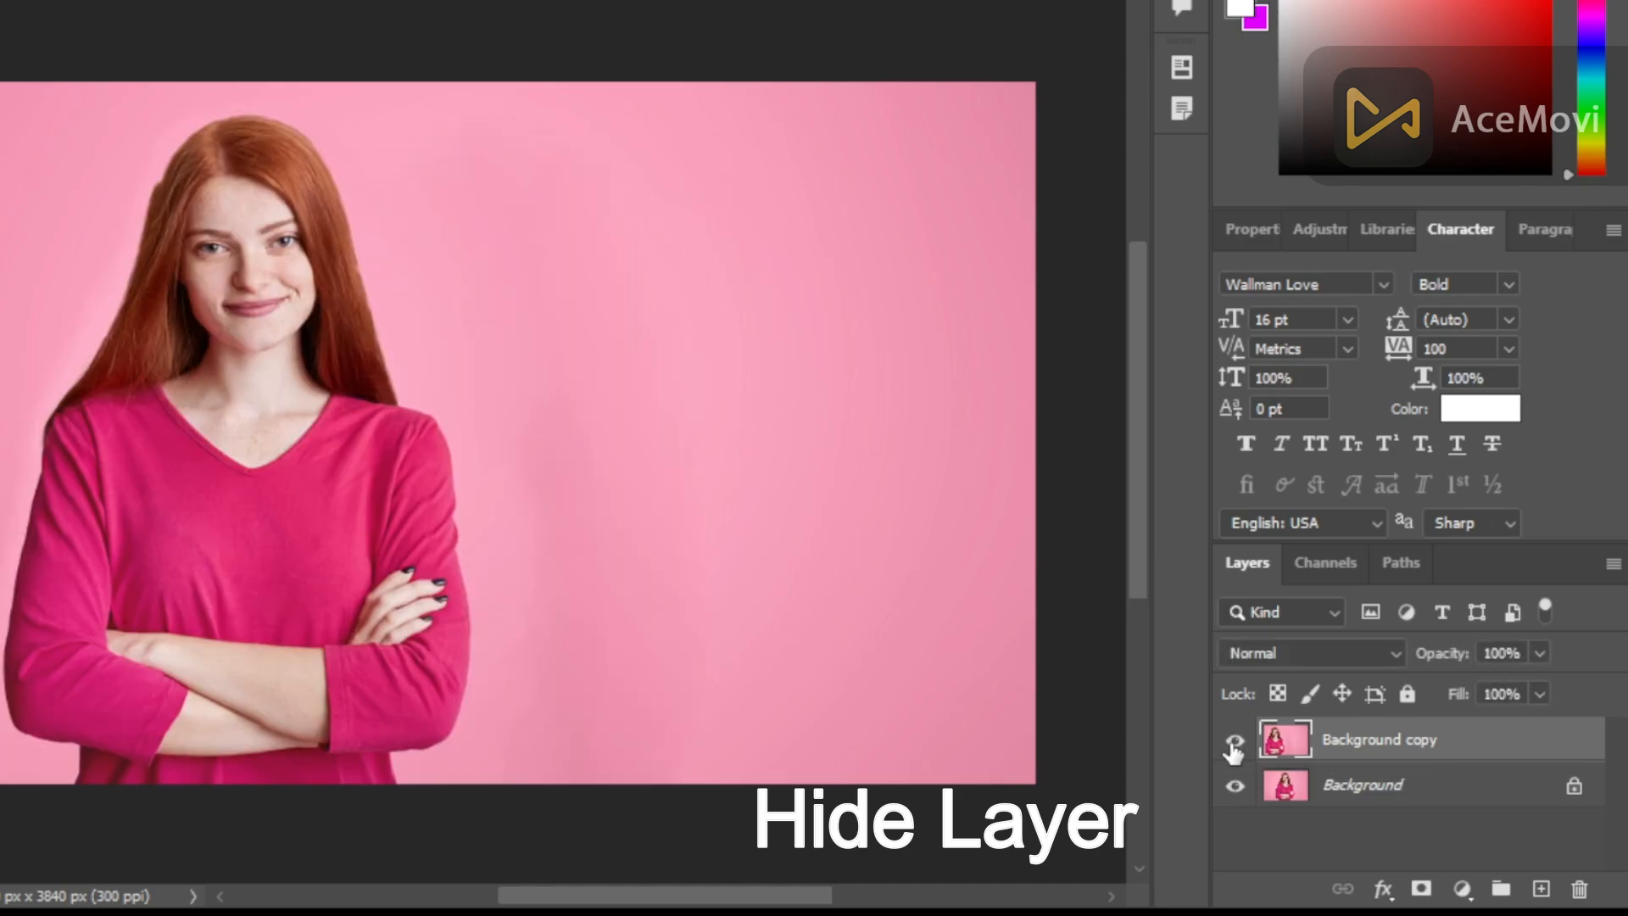